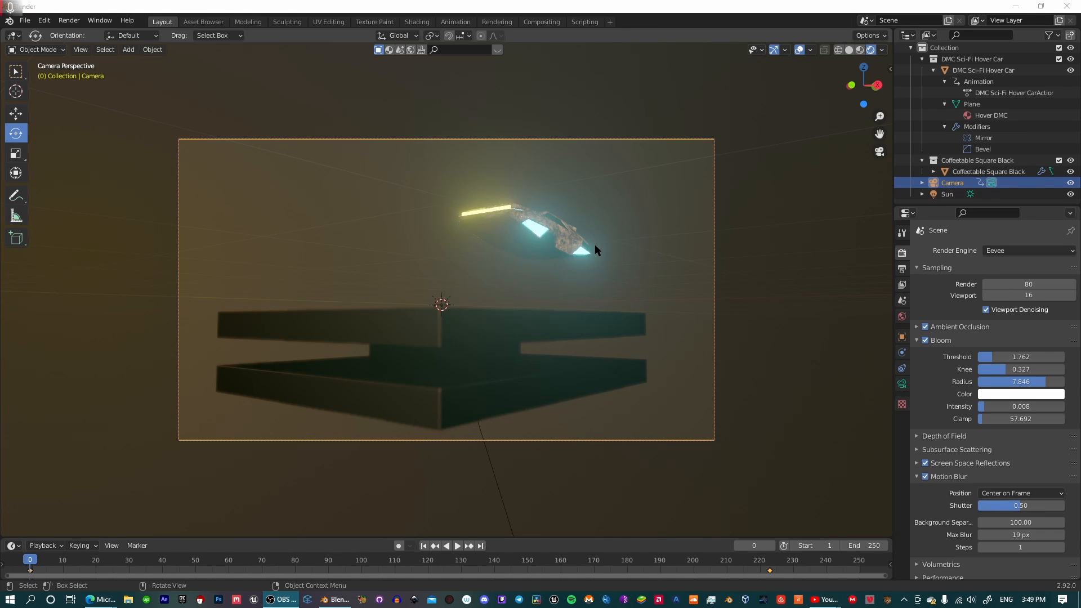
Preview the opening frames of the hover car animation and return to frame 0
click(37, 563)
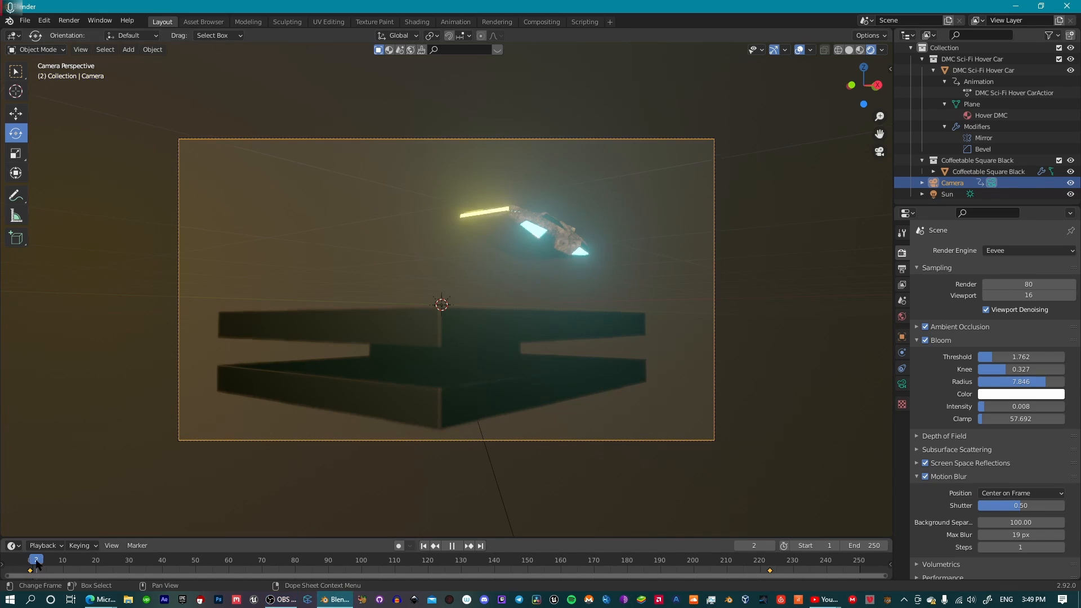
drag(37, 563, 10, 600)
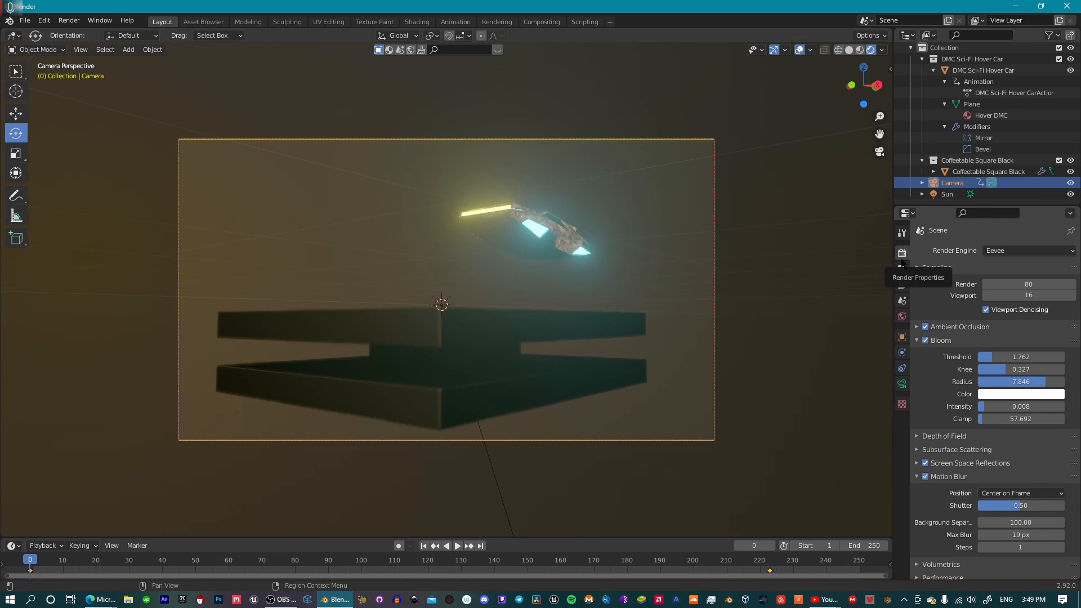
Try BT.1886 as the display device in Color Management and set it back to Apple Display P3
scroll(953, 403, down, 1)
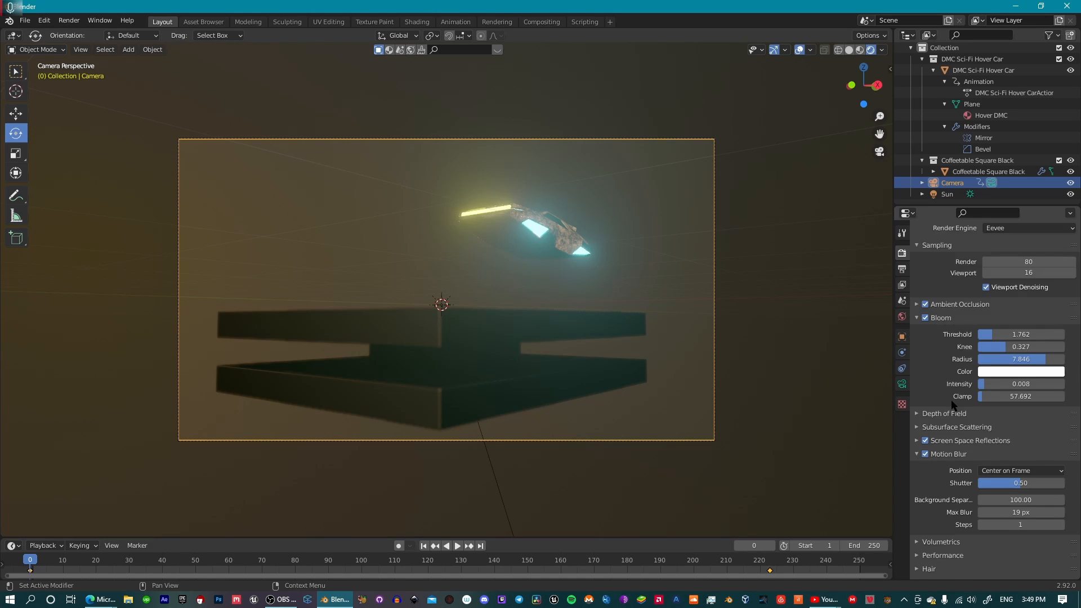
scroll(953, 403, down, 8)
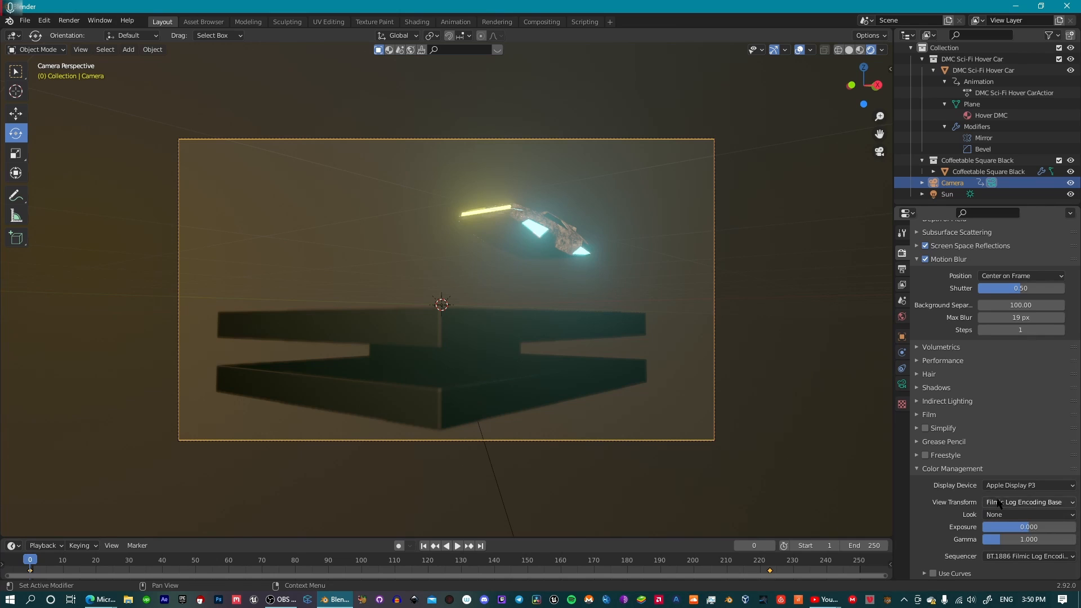
scroll(993, 491, up, 1)
scroll(992, 491, down, 1)
click(993, 491)
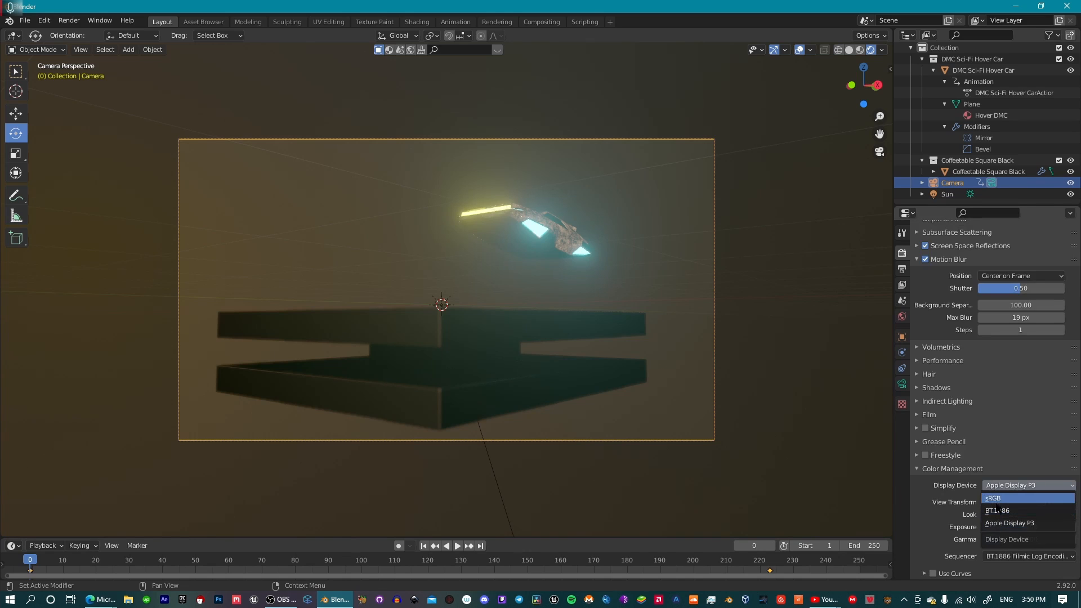
click(997, 511)
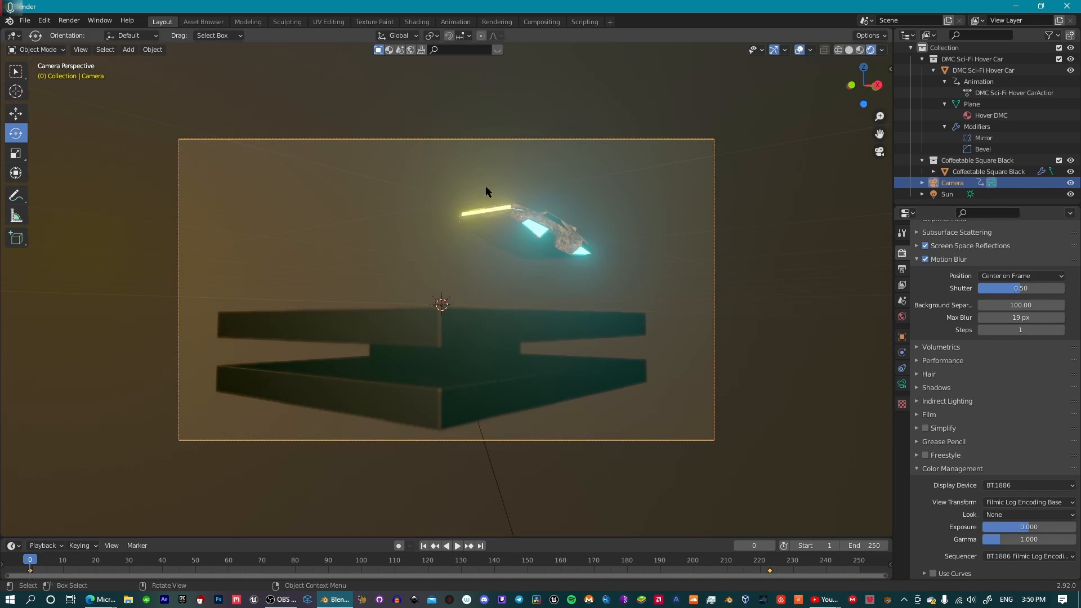
click(1033, 486)
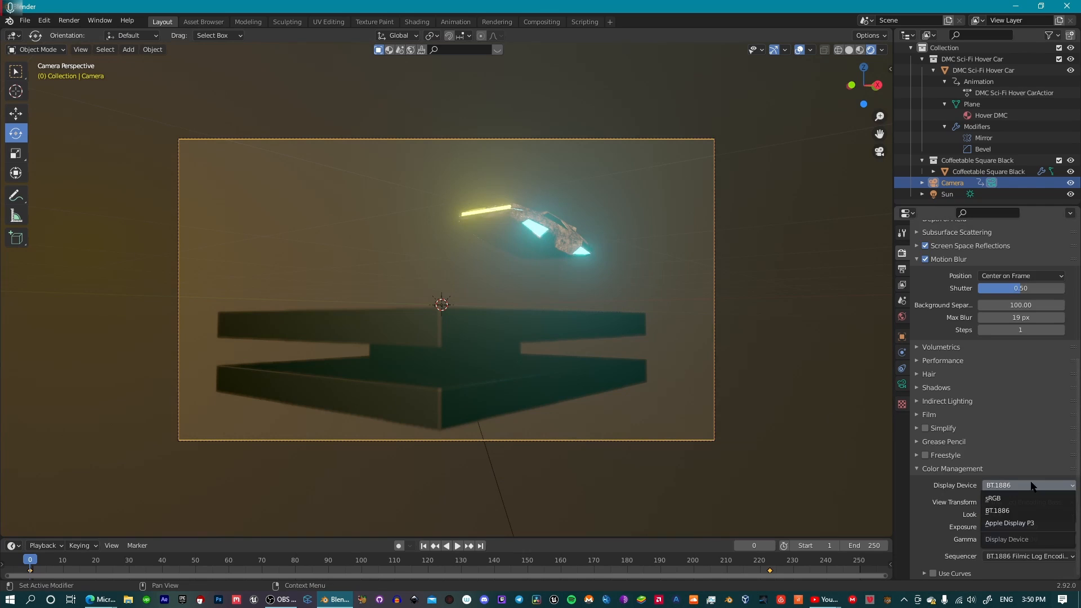
click(1006, 525)
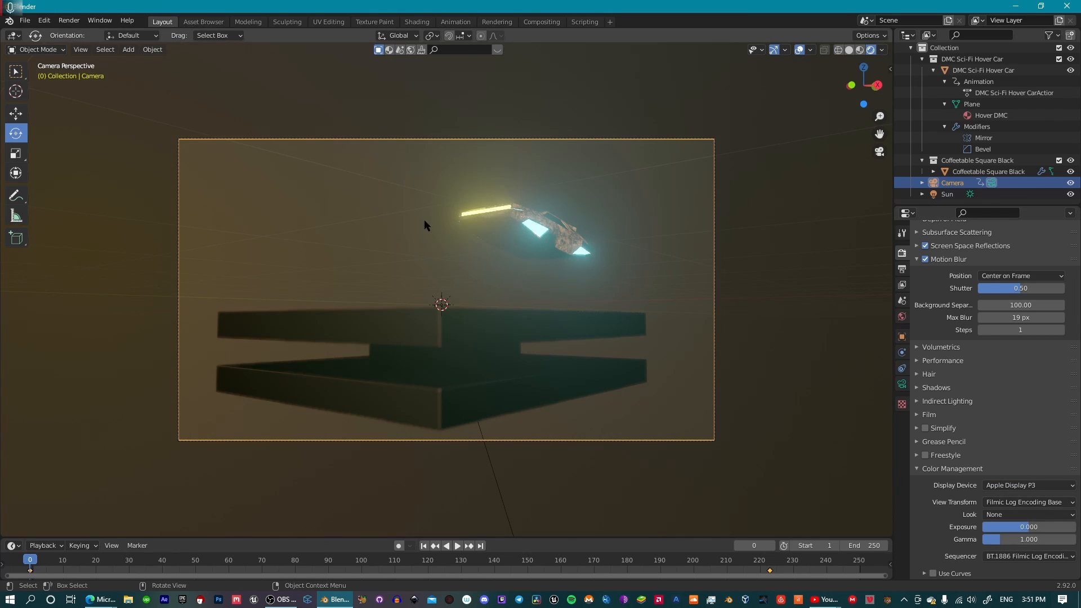
Compare the sRGB display device with the current look and set the display device back to Apple Display P3
click(1010, 487)
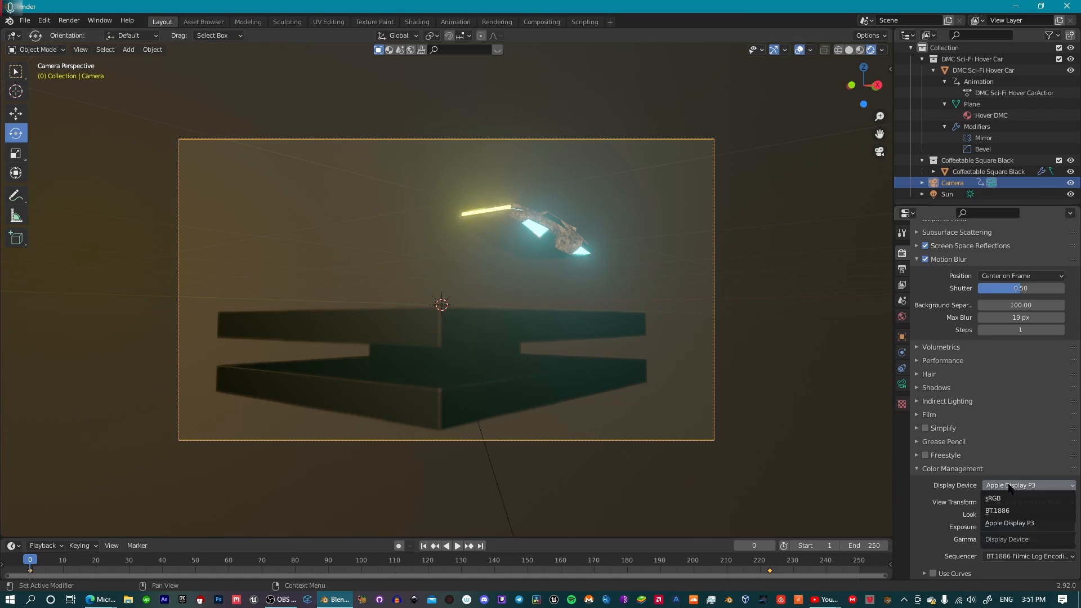
click(1000, 498)
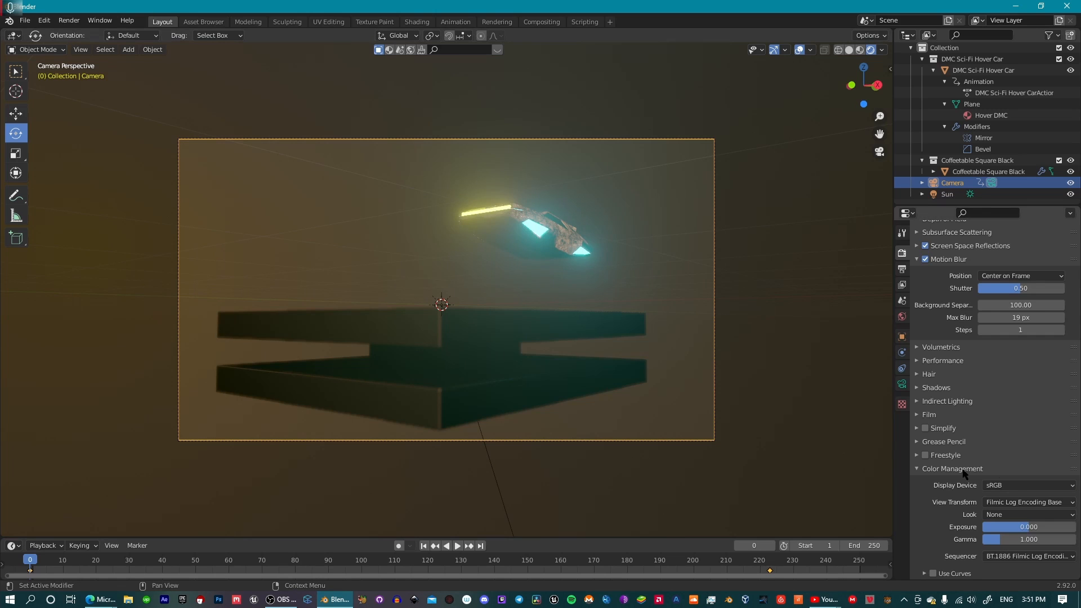
click(992, 486)
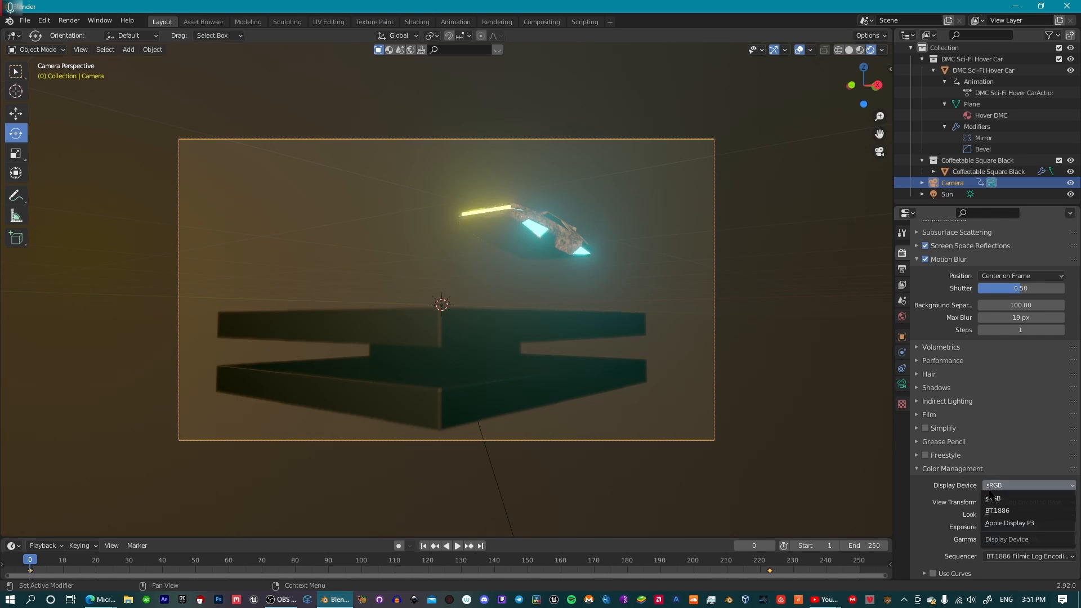
click(992, 524)
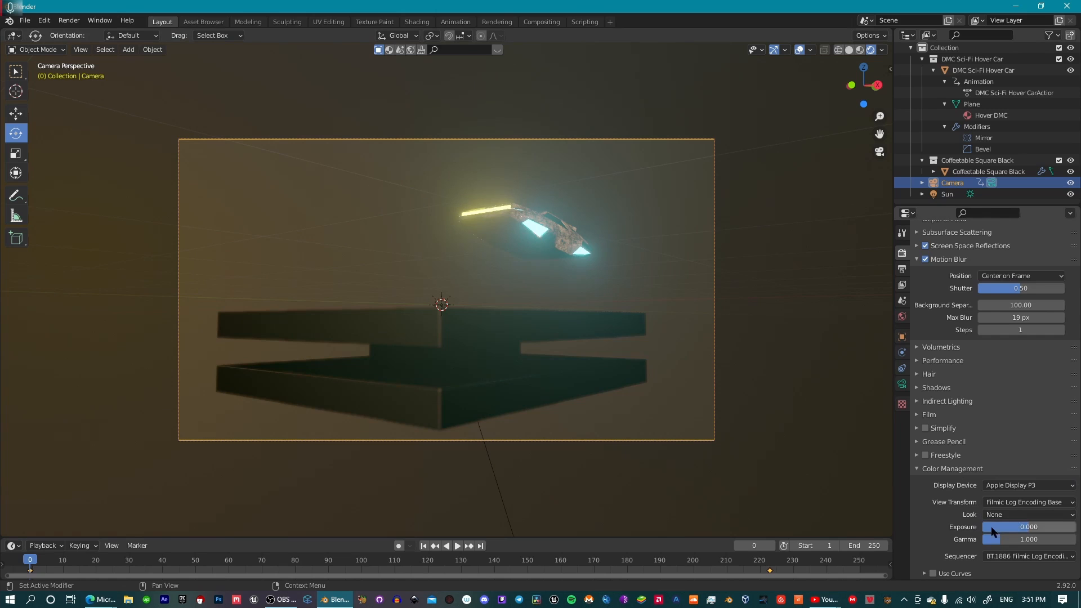
Try the sRGB OETF view transform and restore Filmic Log Encoding Base
click(1008, 503)
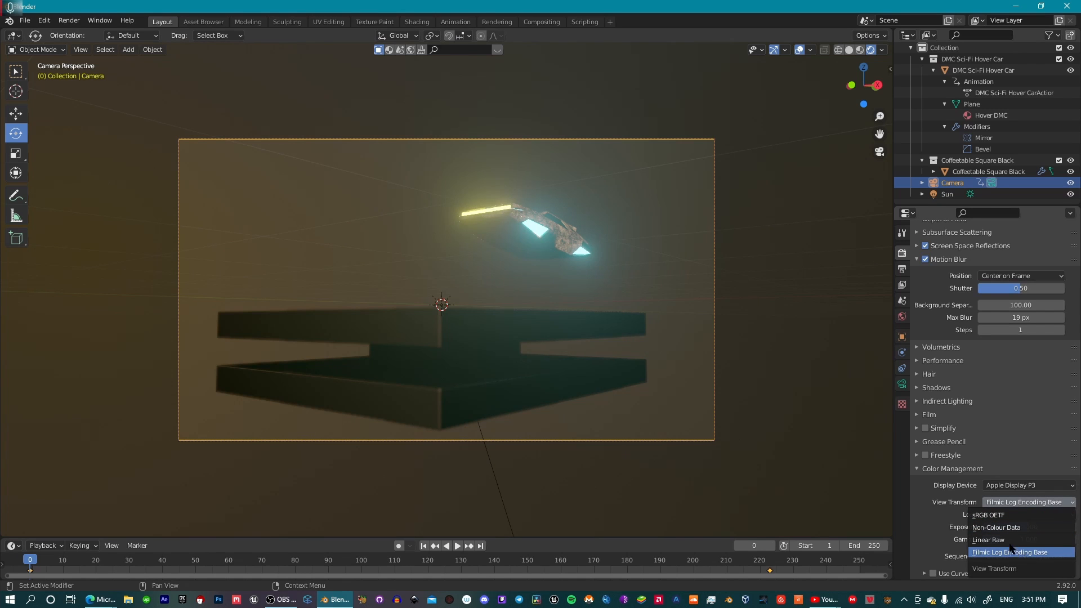
click(1006, 516)
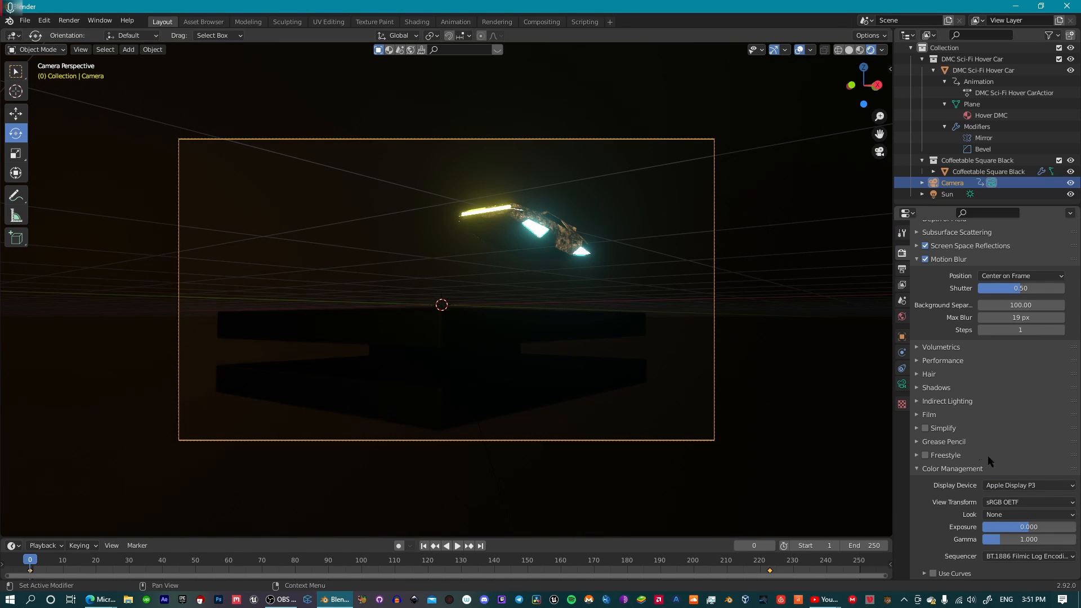
click(1012, 502)
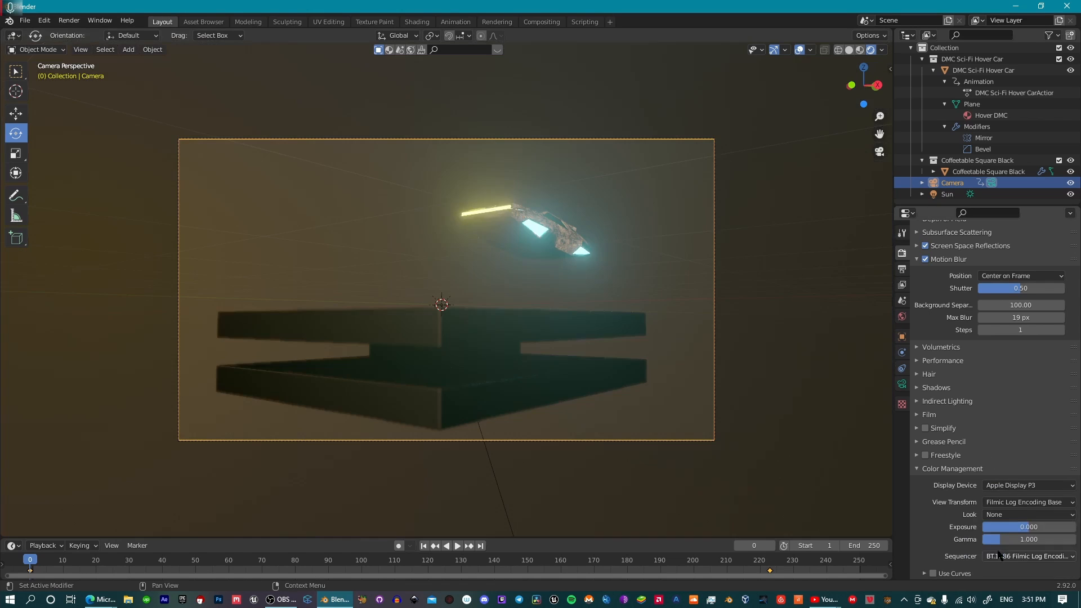
click(1000, 552)
Review the sequencer's available color spaces and play the animation through the camera view
click(994, 560)
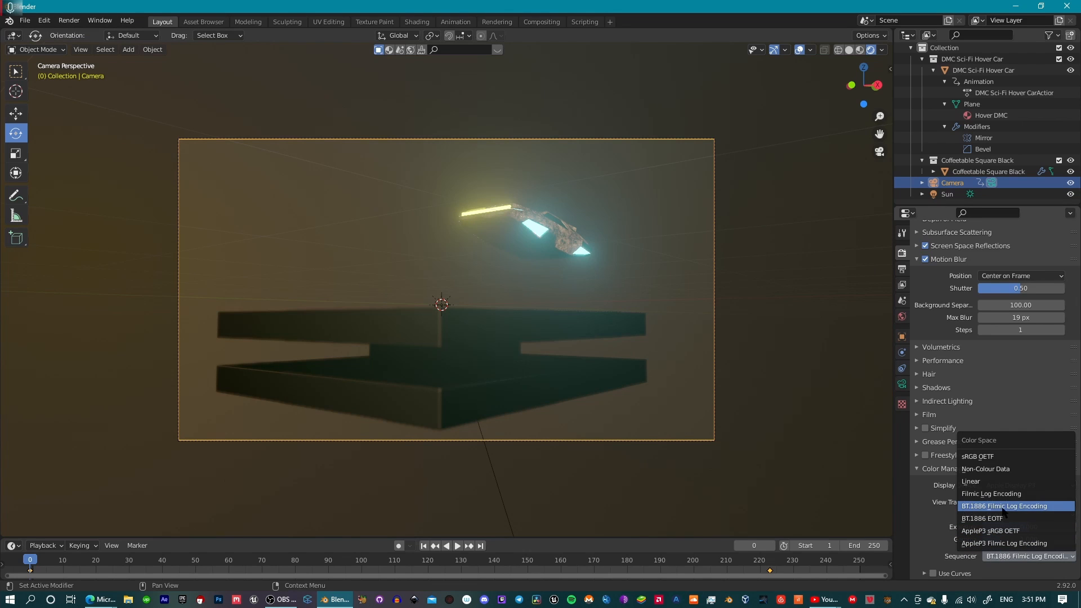
click(931, 509)
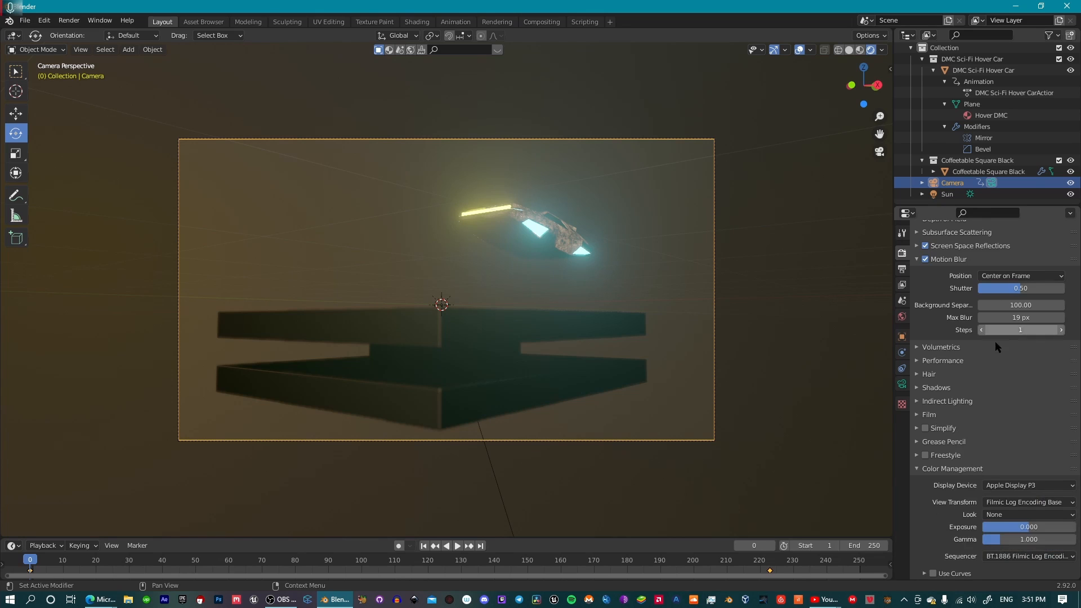
scroll(979, 350, up, 6)
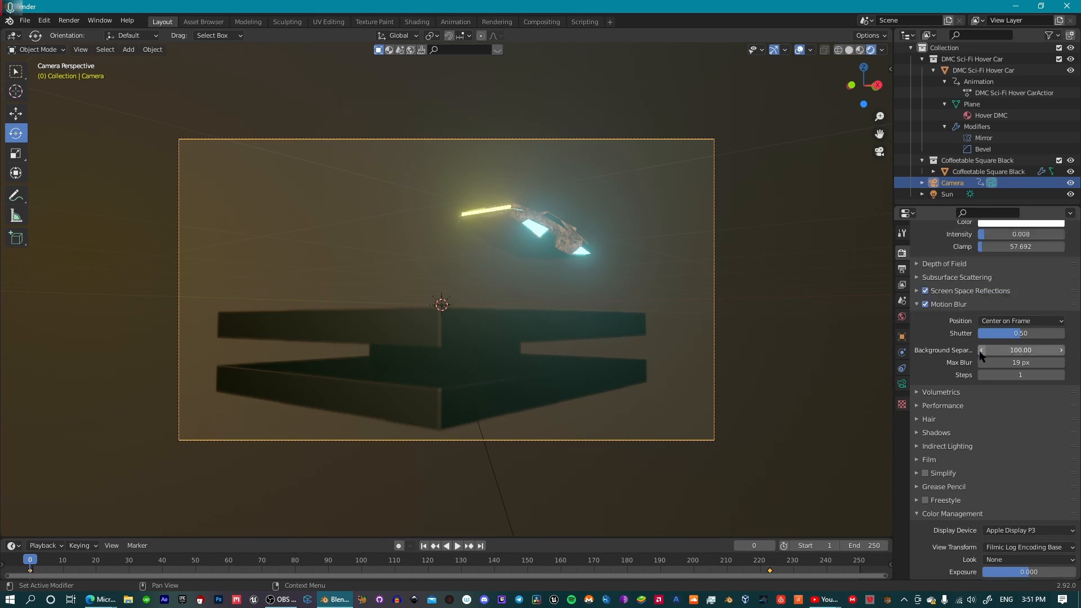
scroll(979, 350, up, 4)
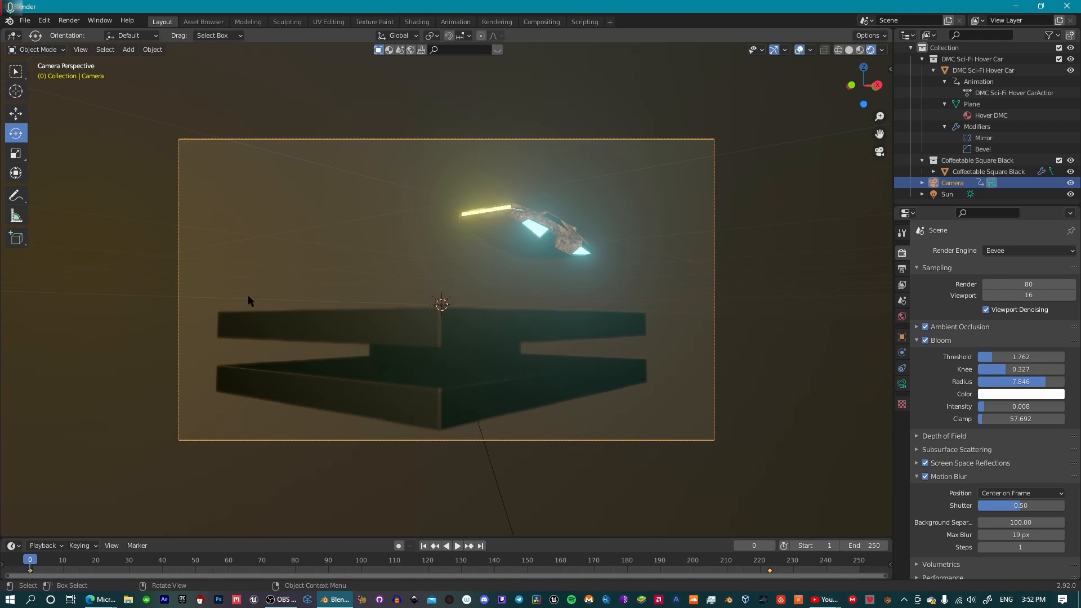
key(space)
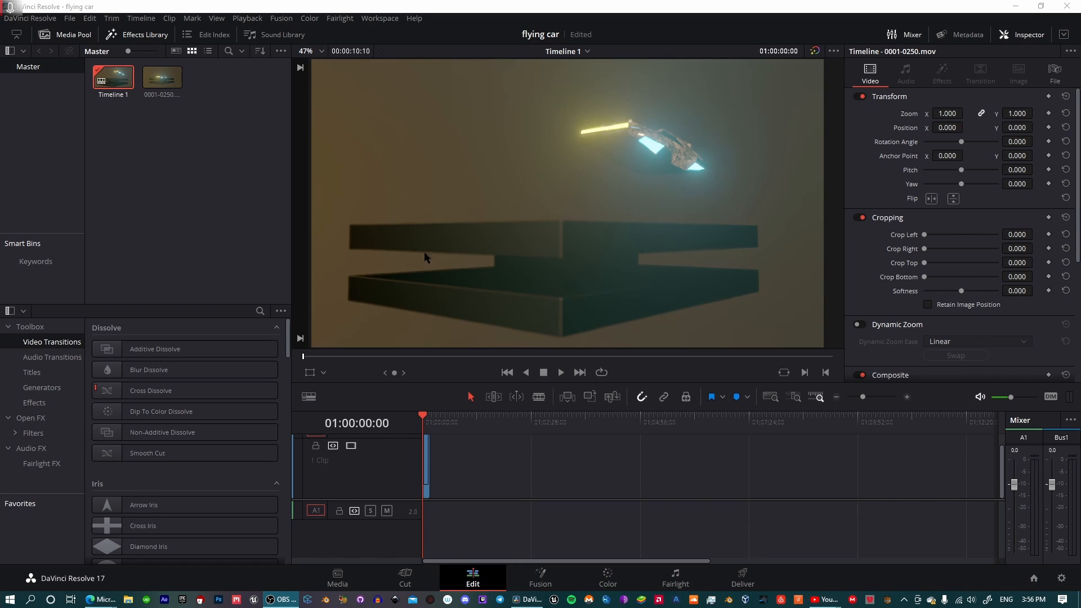
Switch to the rendered clip in DaVinci Resolve's Color page and show the Film Looks LUT collection
click(630, 573)
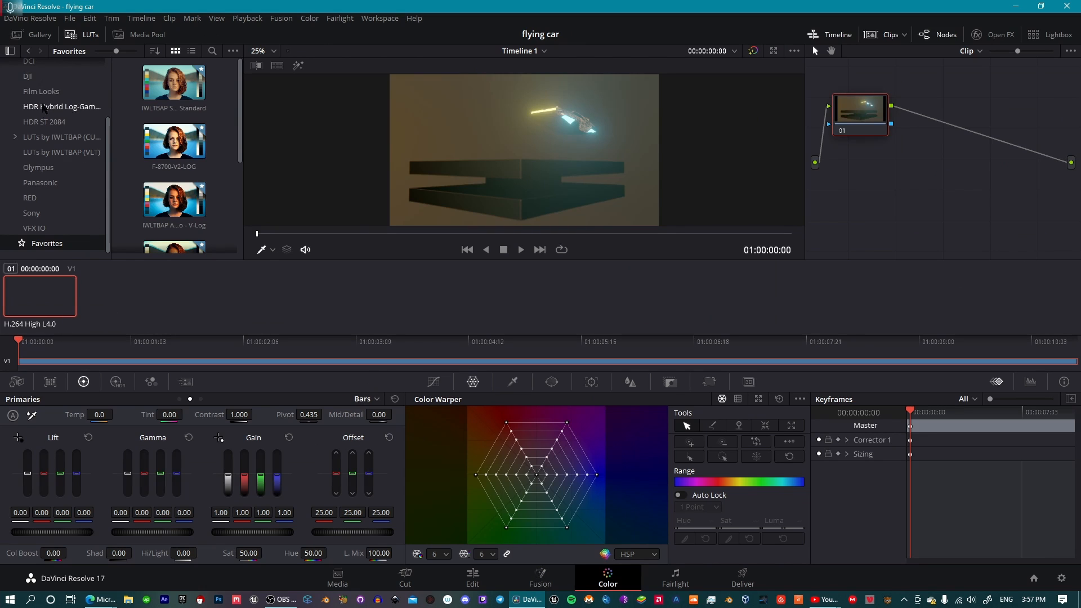
scroll(38, 142, up, 2)
scroll(38, 142, up, 1)
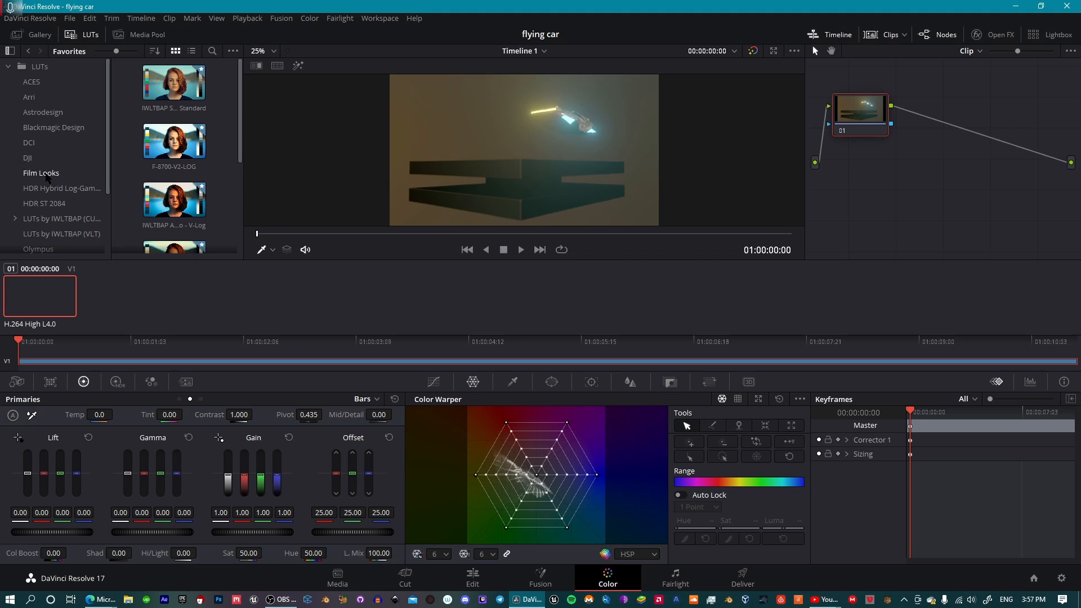
click(48, 175)
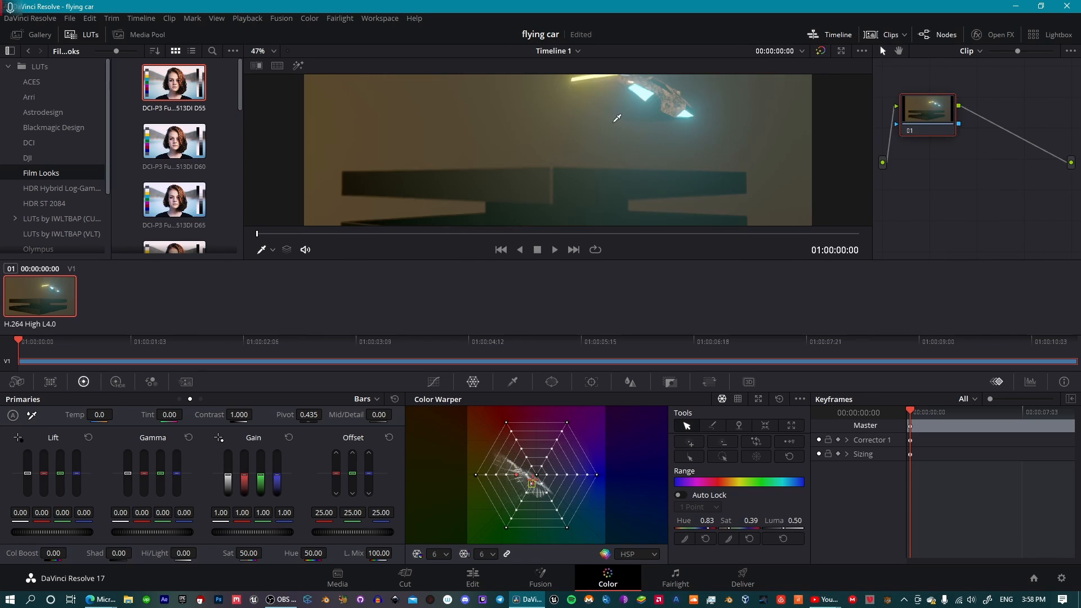
Inspect the flying car closely while previewing the DCI-P3 Fujifilm 3513DI LUTs, including D55 and D65, on the clip
drag(627, 120, 612, 189)
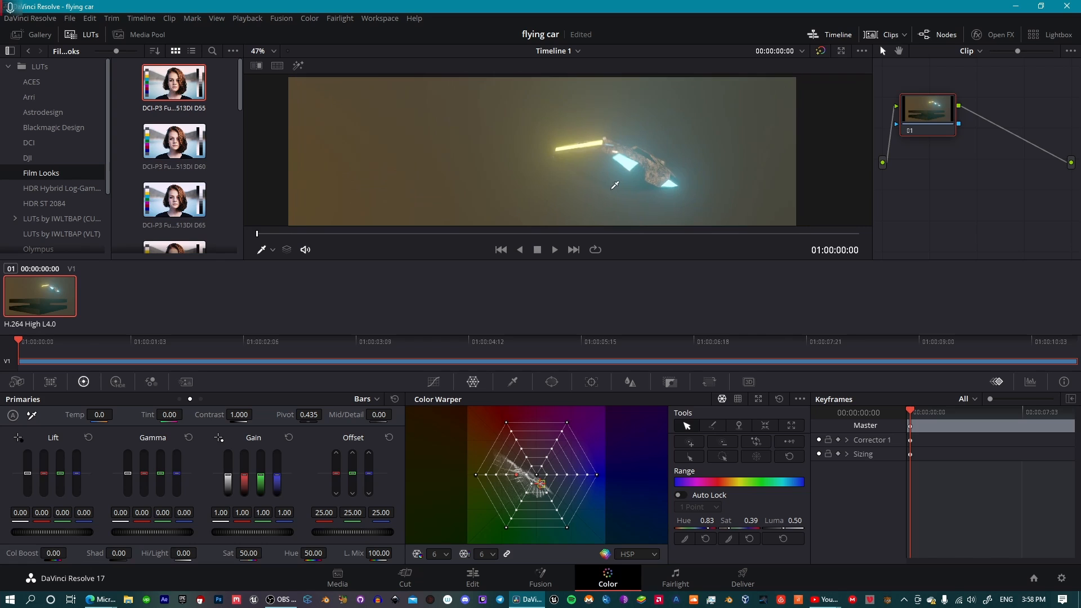
scroll(664, 117, up, 4)
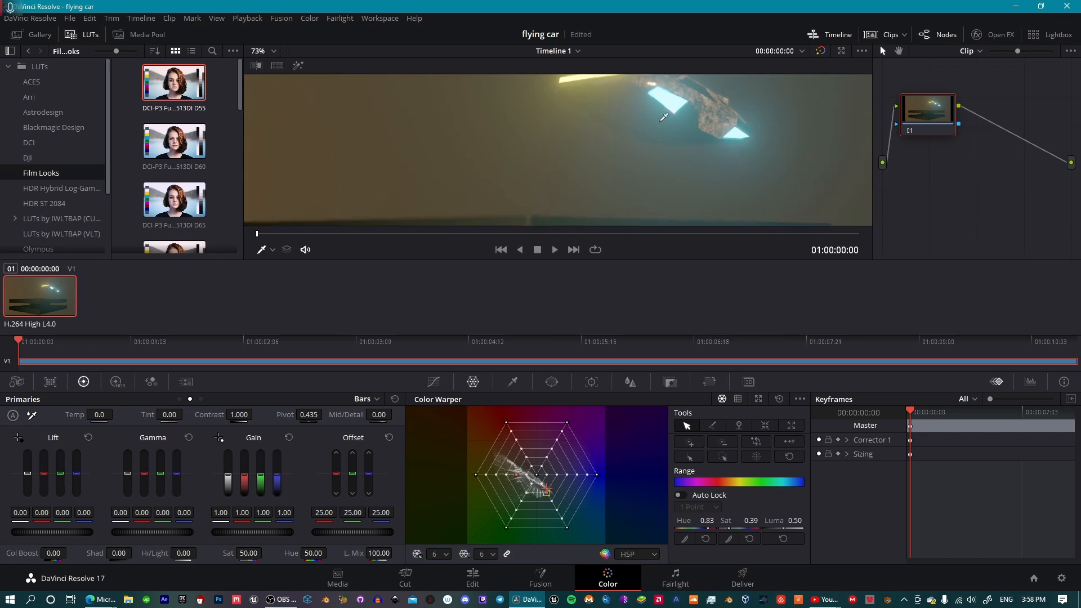
drag(664, 117, 563, 165)
scroll(616, 153, up, 1)
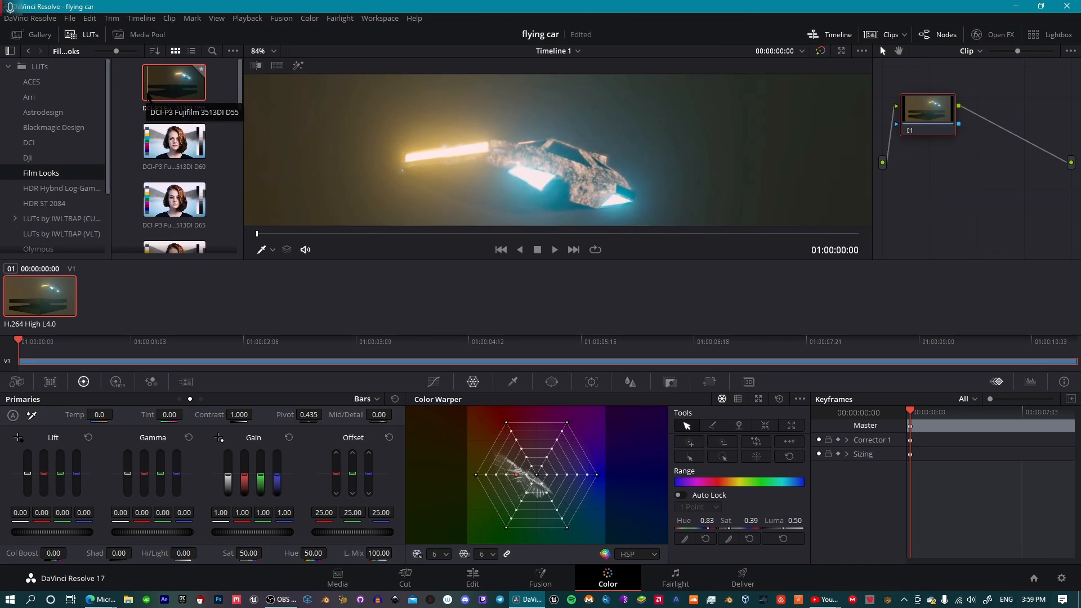
scroll(485, 148, down, 3)
scroll(532, 103, down, 4)
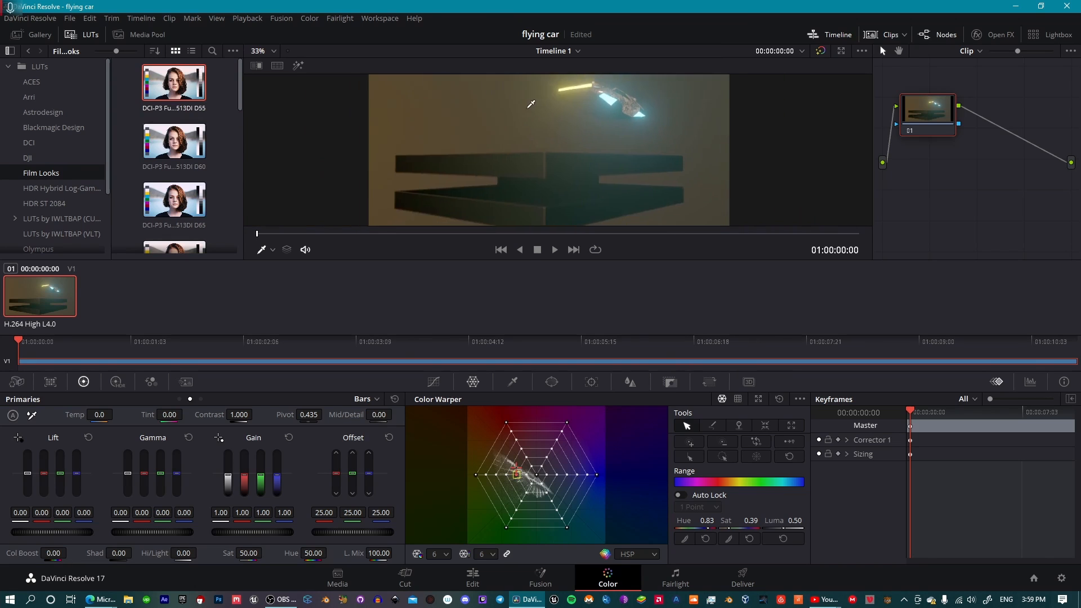
mouse_move(531, 106)
mouse_down()
mouse_move(517, 130)
mouse_move(522, 123)
mouse_up()
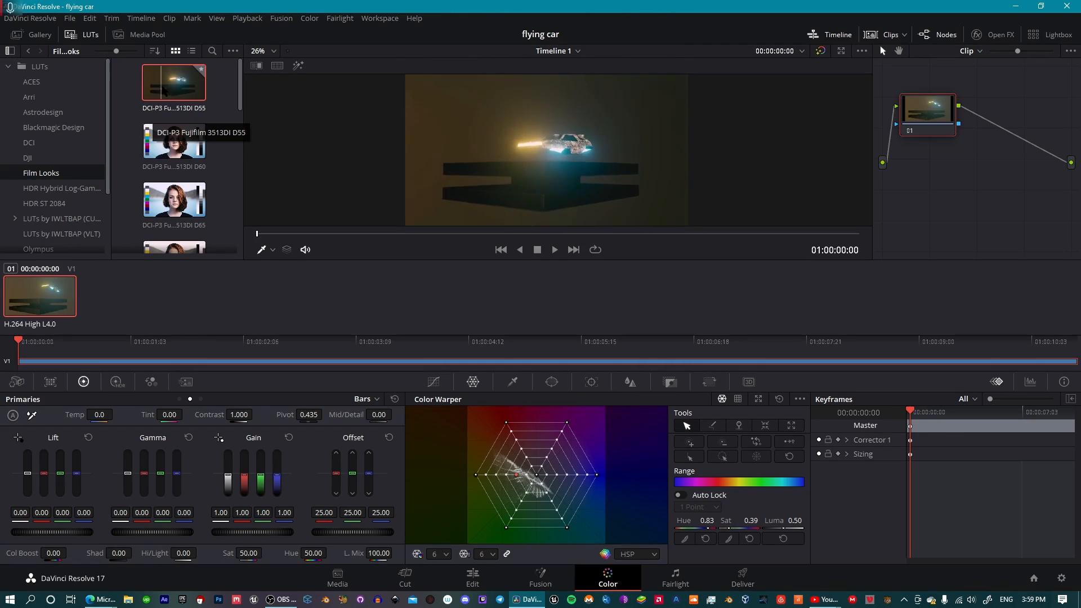
scroll(173, 175, down, 1)
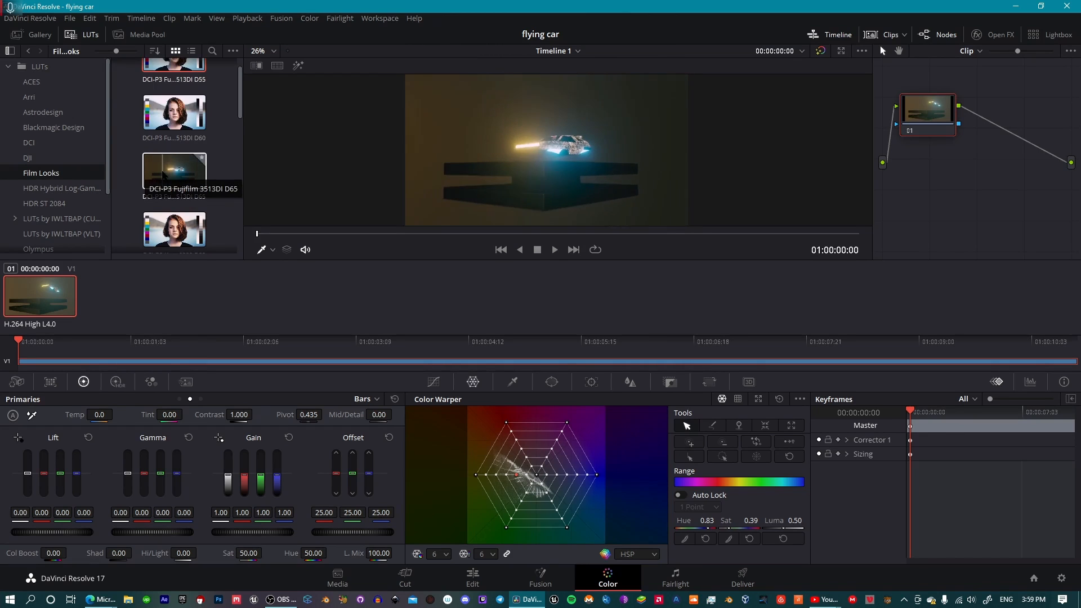
Preview the DCI-P3 Kodak 2383 D55 and D60 LUTs on the clip and browse on to D65
scroll(700, 101, up, 4)
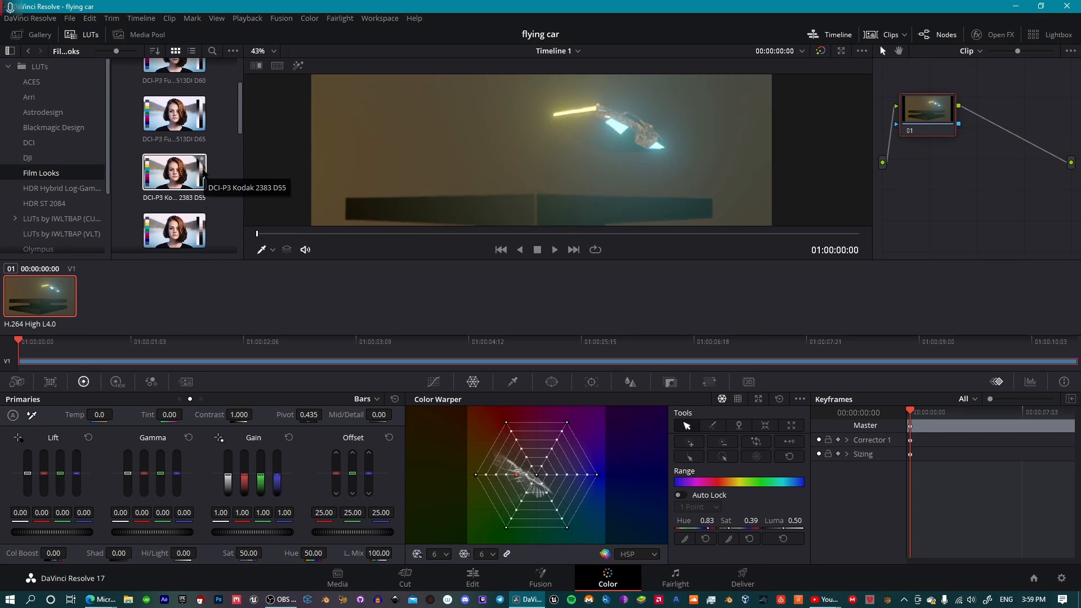
scroll(204, 176, down, 2)
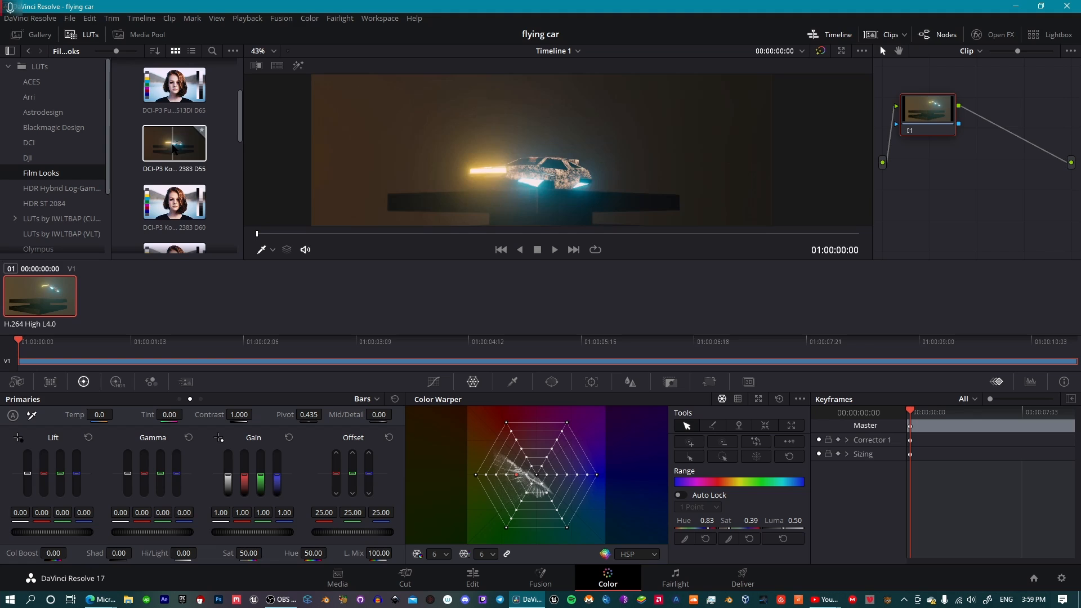
scroll(510, 145, down, 3)
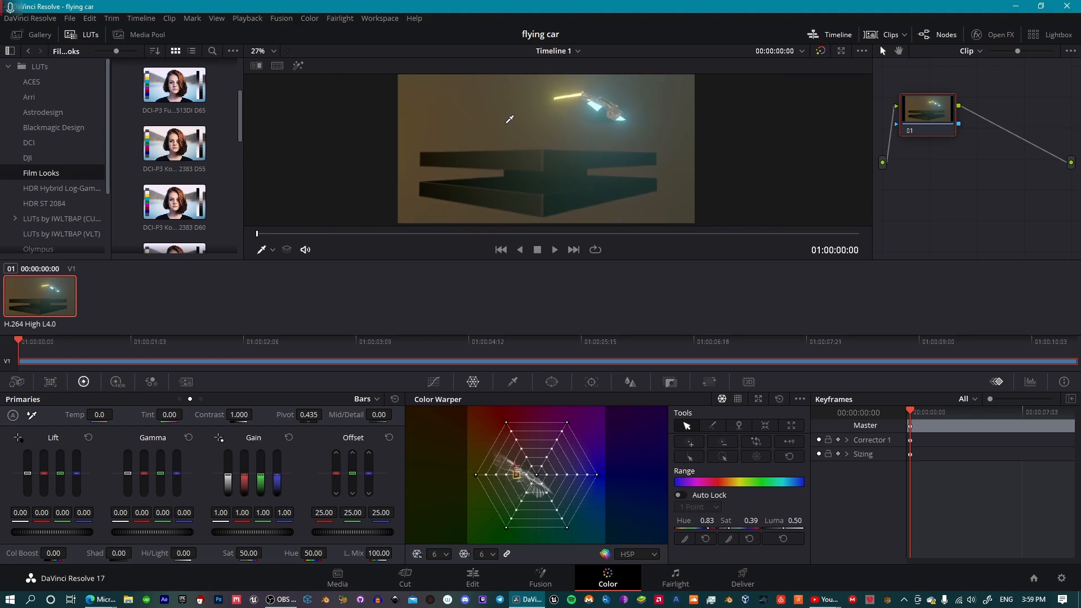
scroll(509, 123, up, 1)
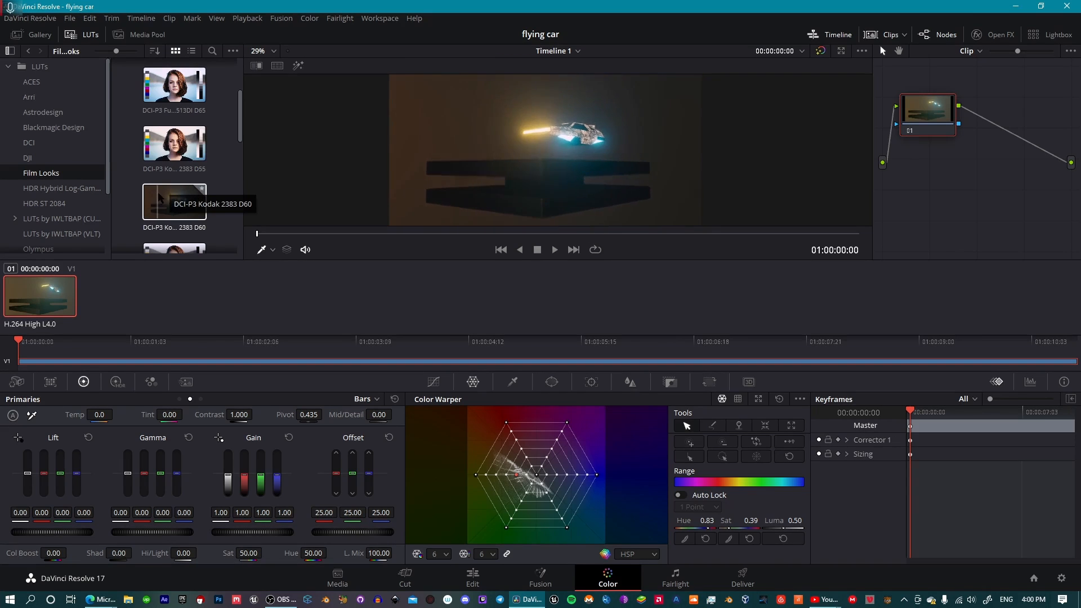
scroll(174, 186, down, 1)
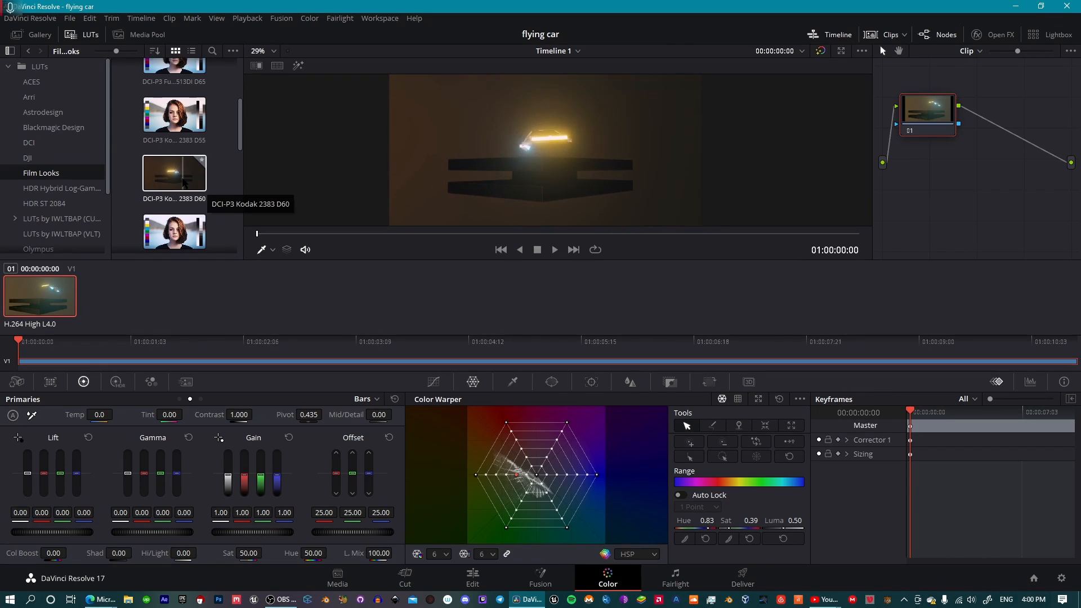
scroll(186, 197, down, 1)
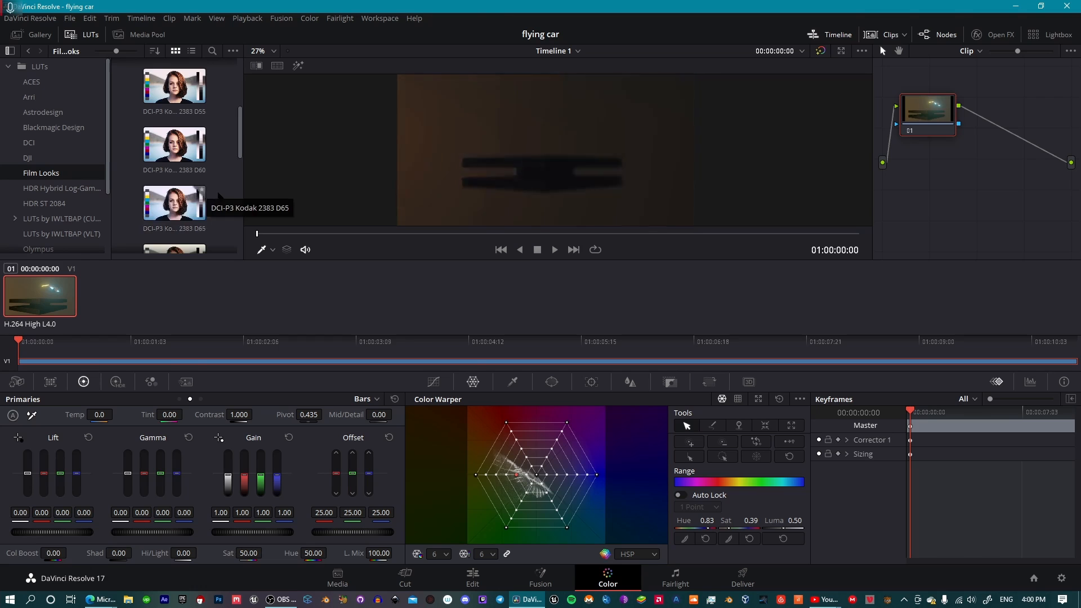
Preview the DCI-P3 Kodak 2383 D65 LUT and the Rec709 Fujifilm 3513DI D55, D60 and D65 LUTs on the clip
scroll(171, 196, down, 1)
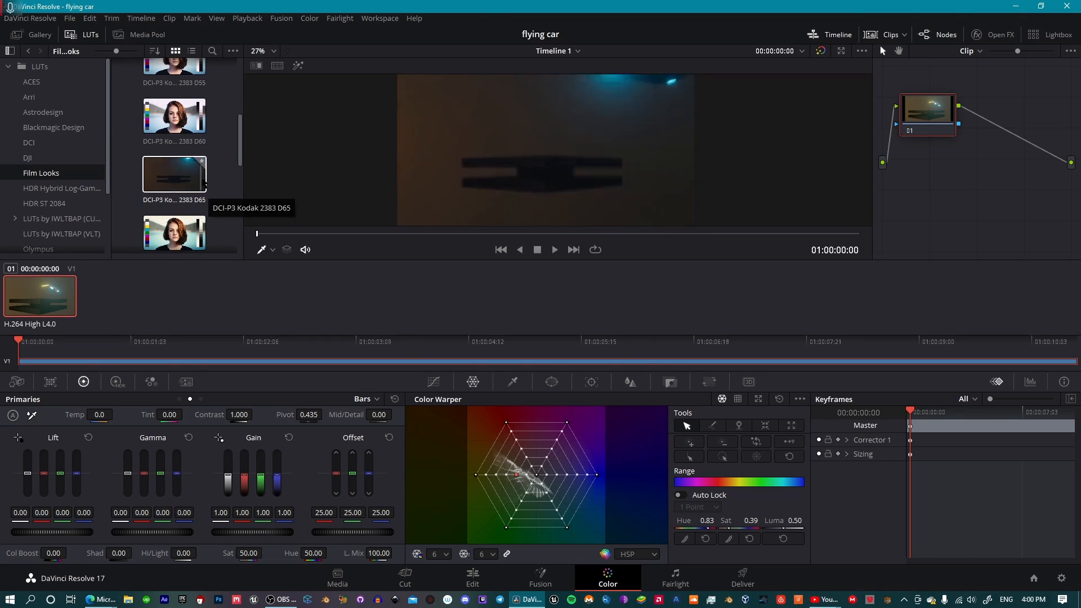
scroll(227, 178, down, 1)
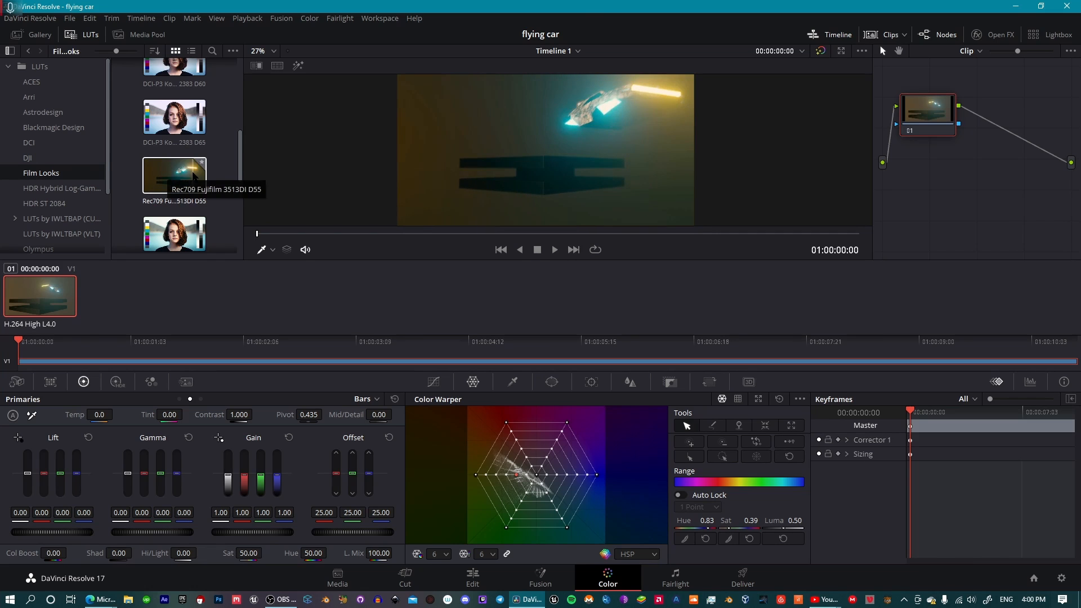
scroll(193, 176, down, 1)
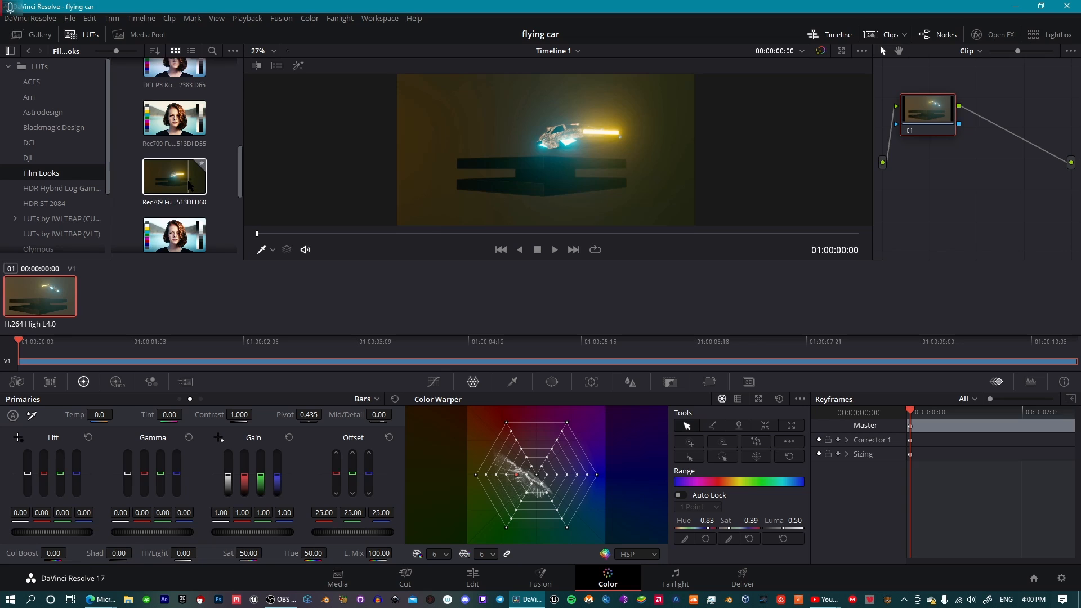
scroll(190, 186, down, 1)
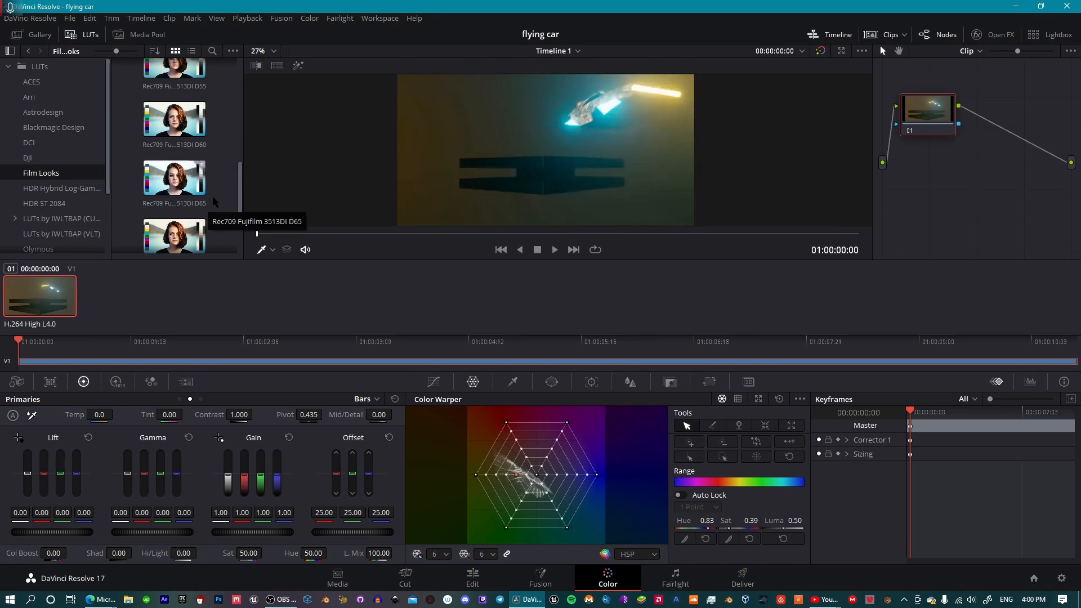
scroll(214, 201, down, 1)
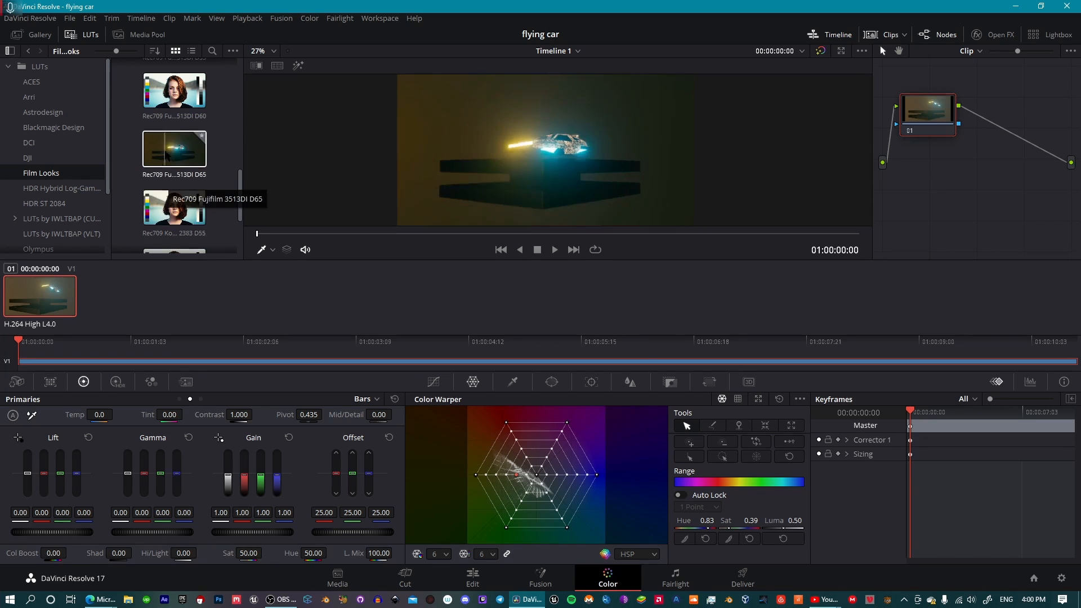
Preview the Rec709 Kodak 2383 LUTs on the clip, from D55 through D65
scroll(171, 192, down, 1)
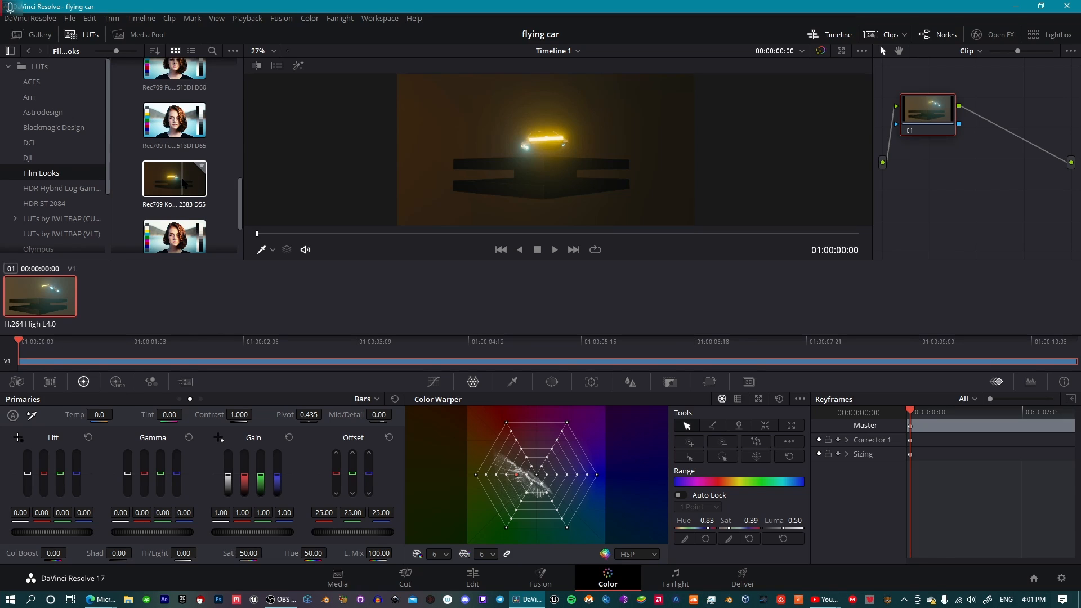
scroll(169, 186, down, 1)
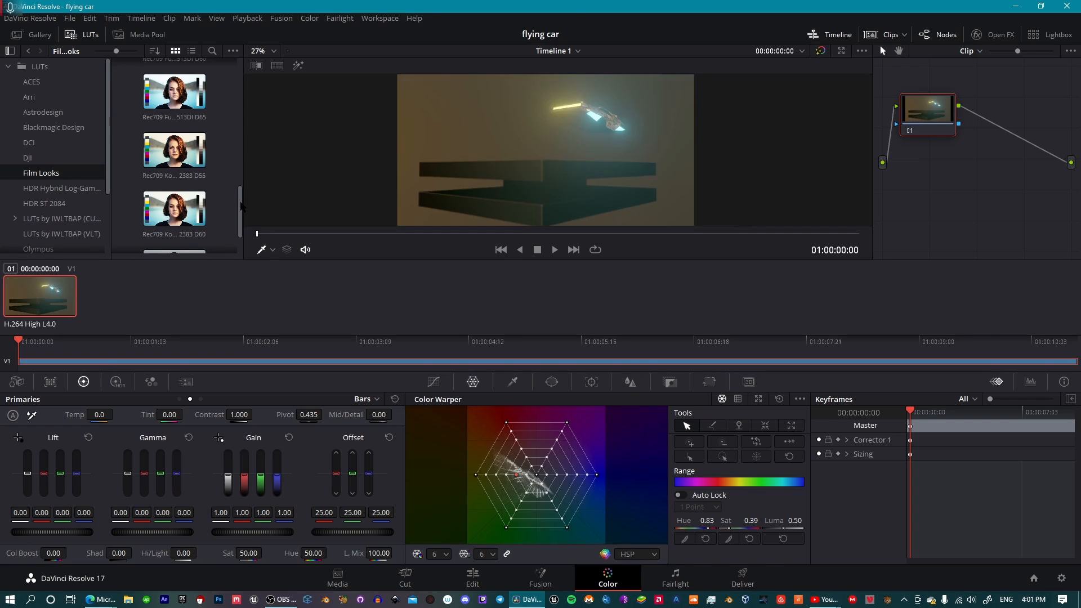
drag(240, 203, 240, 218)
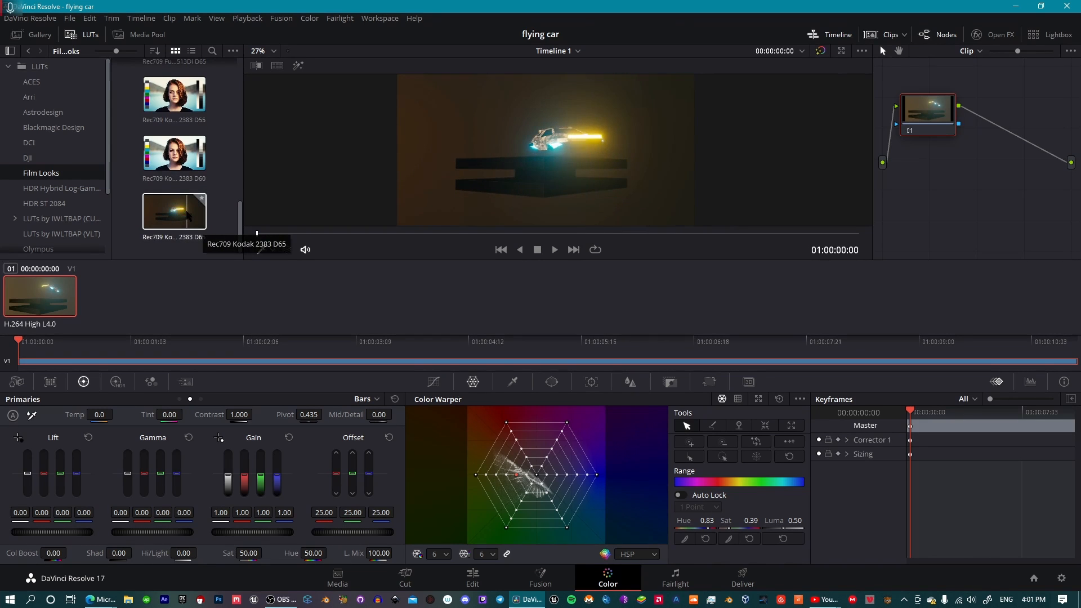
Preview the Blackmagic Design LUTs on the clip, including Broadcast Film to Extended Video v4, Rec2020 PQ v4 and Gen 5 Film to Video
click(51, 128)
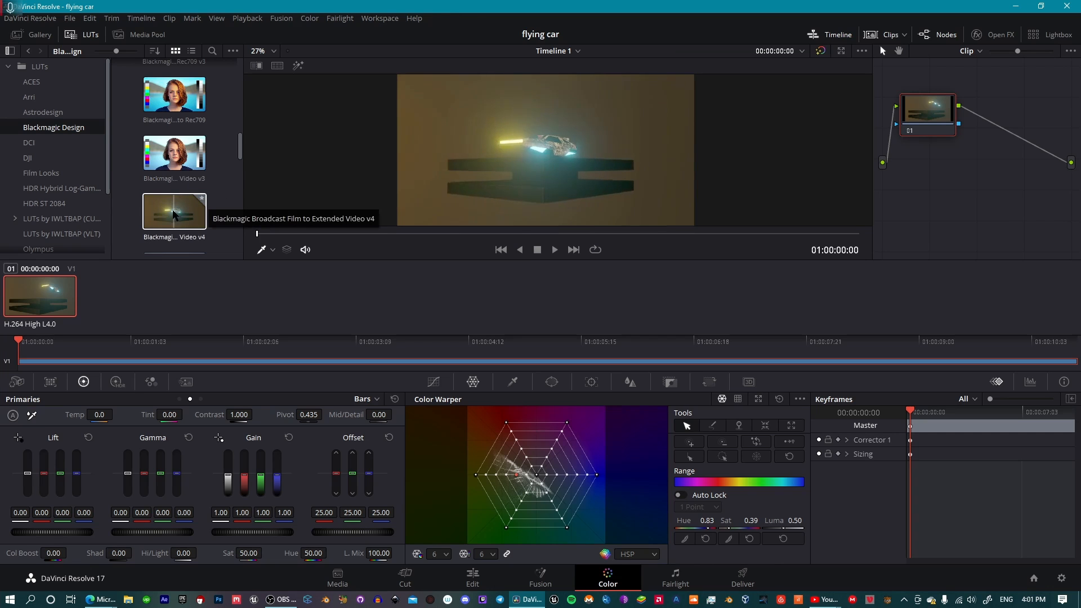
scroll(174, 213, down, 1)
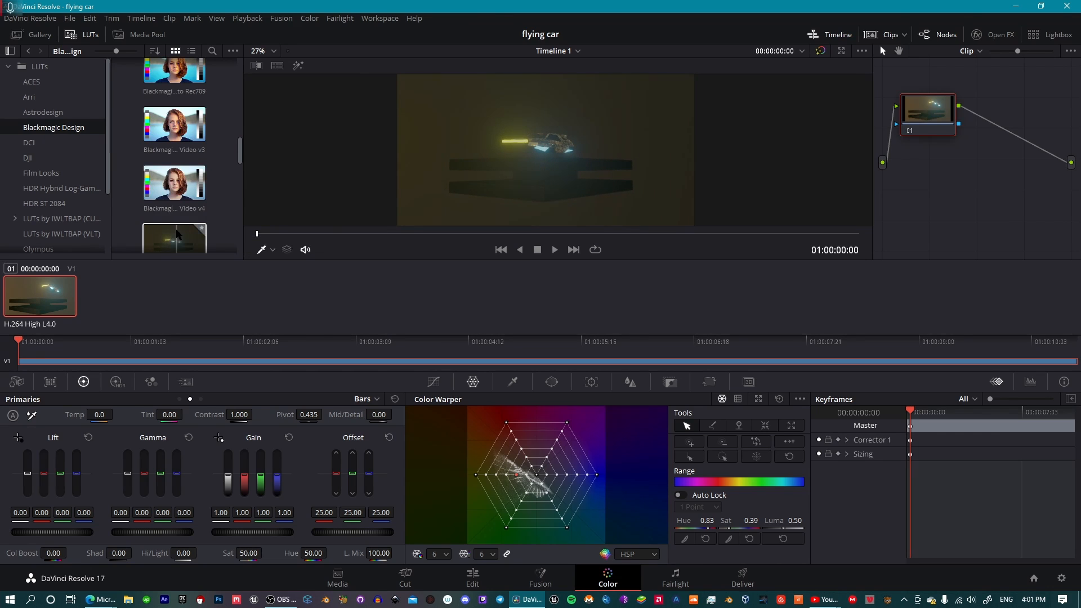
scroll(175, 226, down, 1)
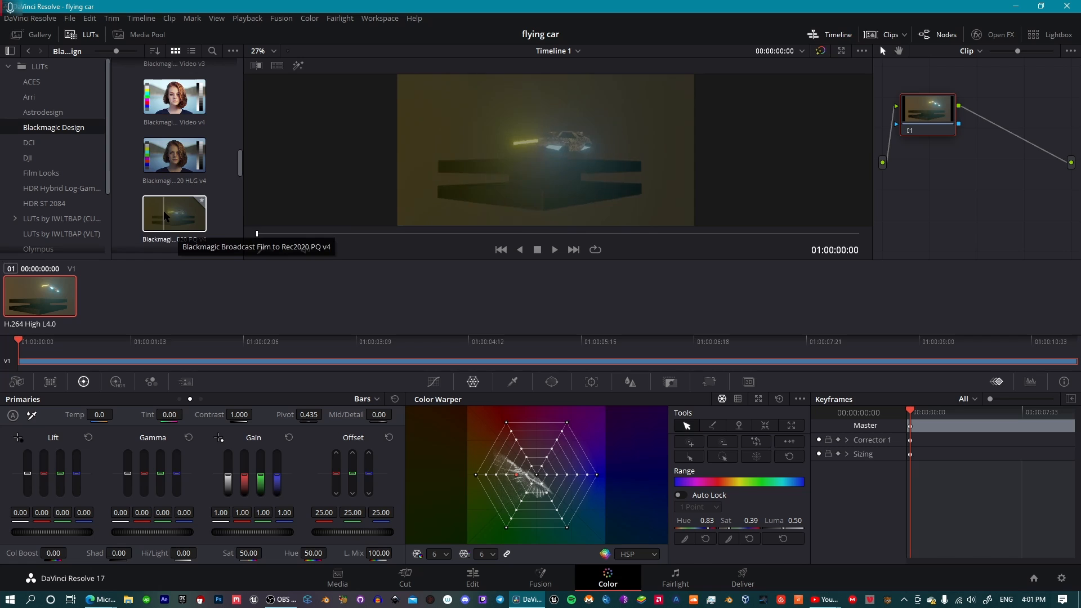
scroll(175, 216, down, 1)
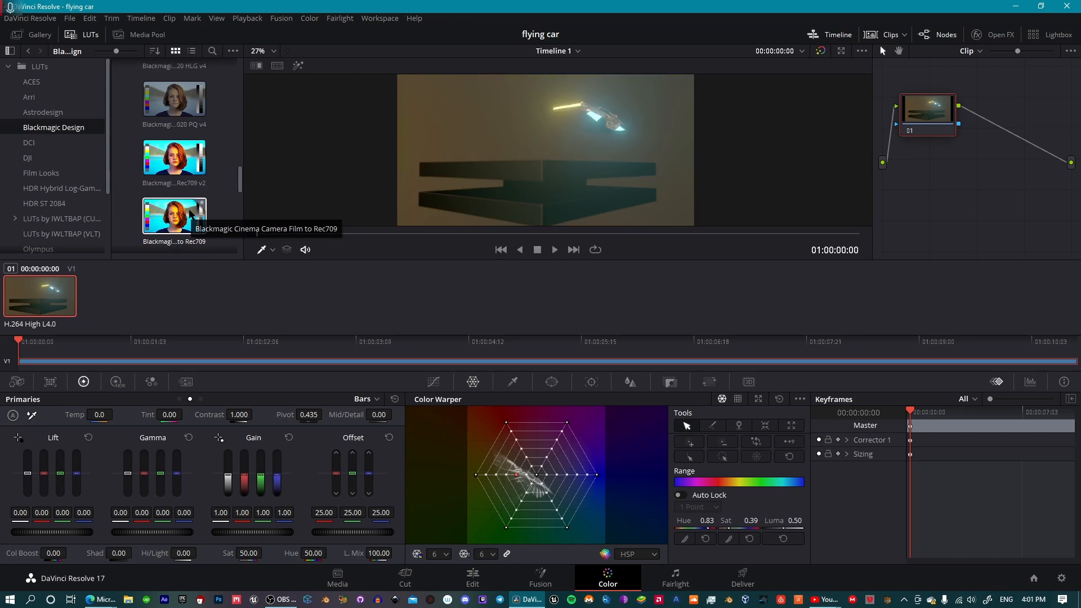
scroll(175, 212, down, 3)
scroll(172, 198, down, 5)
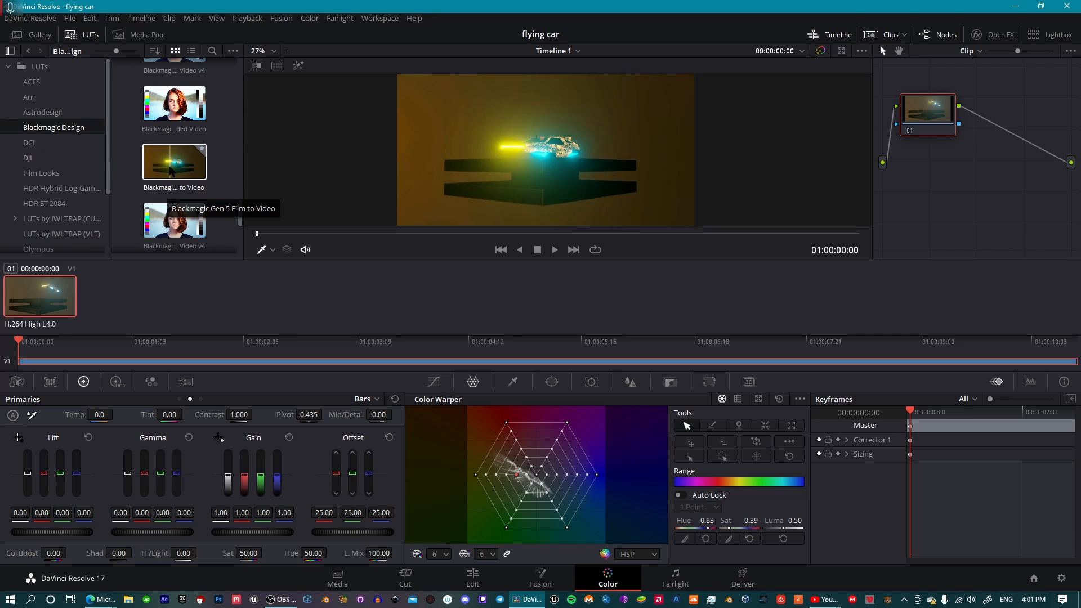
Check the ACES and Arri LUT collections and browse the remaining LUT categories
click(40, 85)
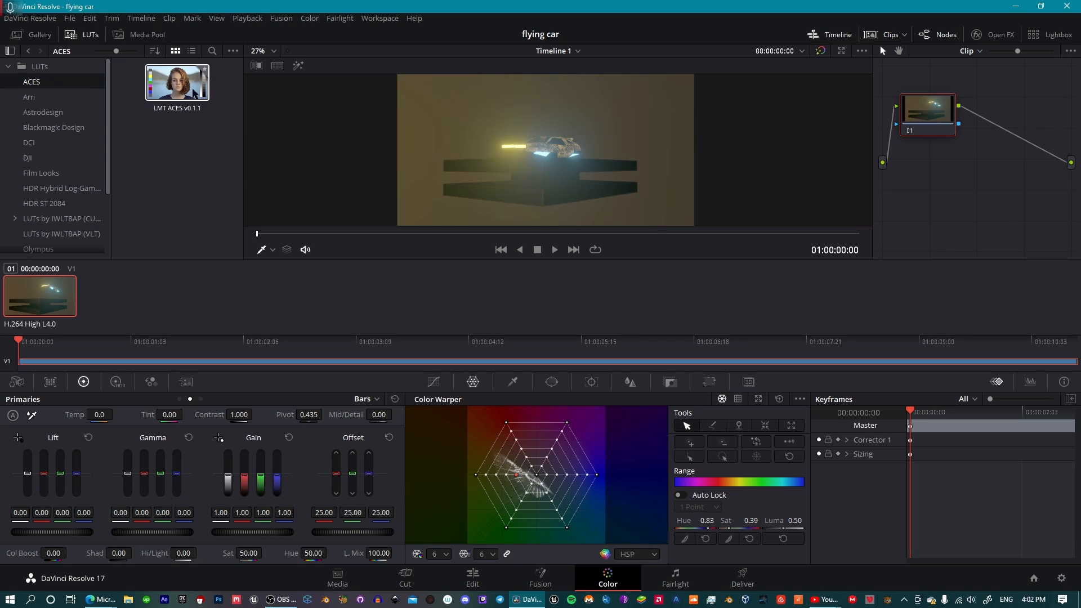
click(30, 96)
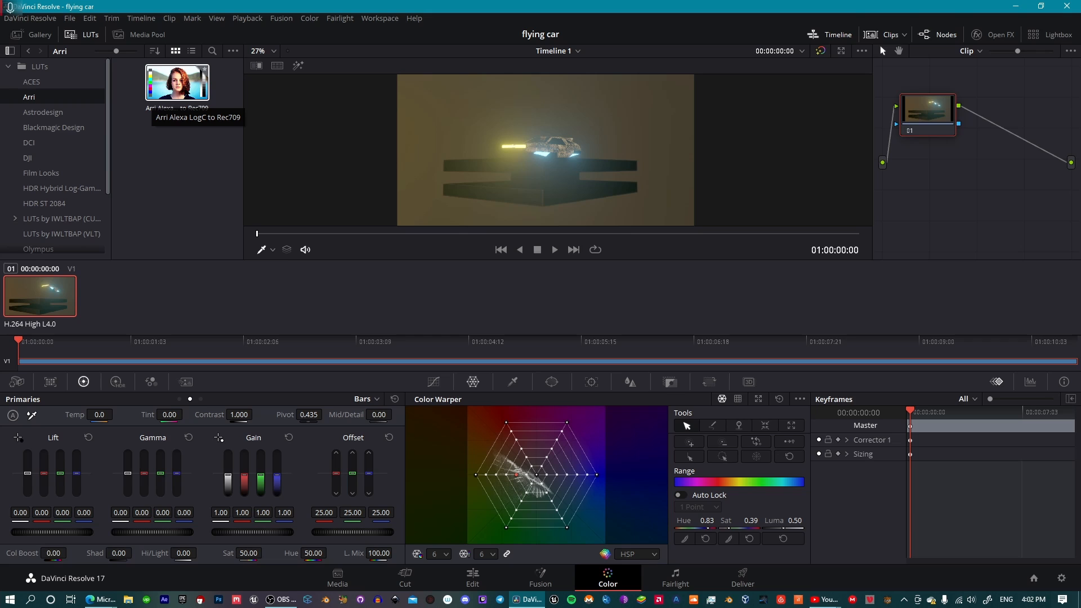
scroll(56, 235, down, 5)
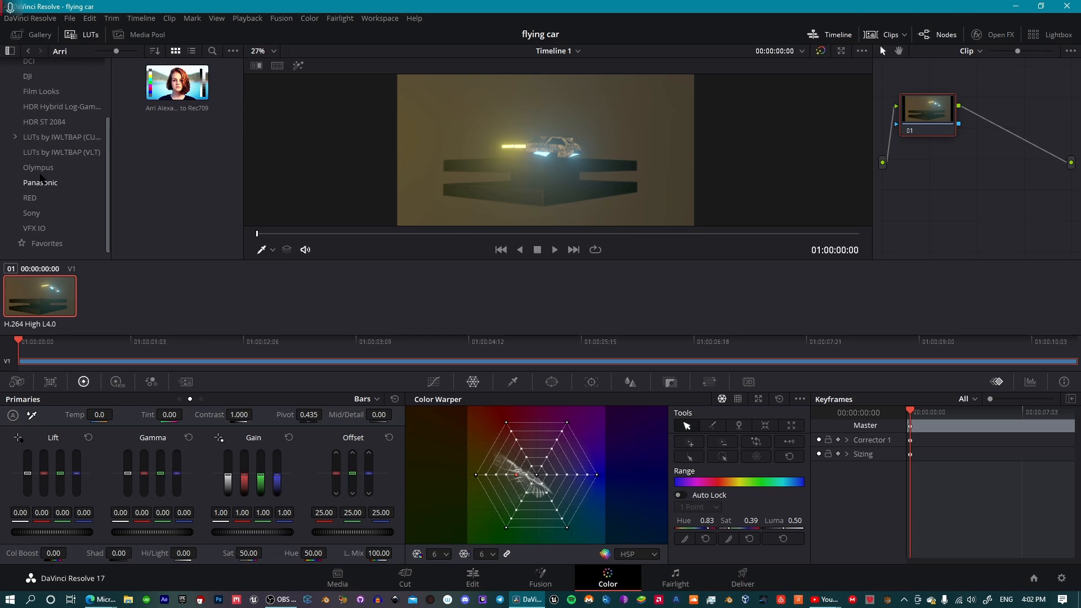
Show the favorite LUTs and preview IWLTBAP Arapaho - V-Log and F-8700-V2-LOG on the clip
click(48, 243)
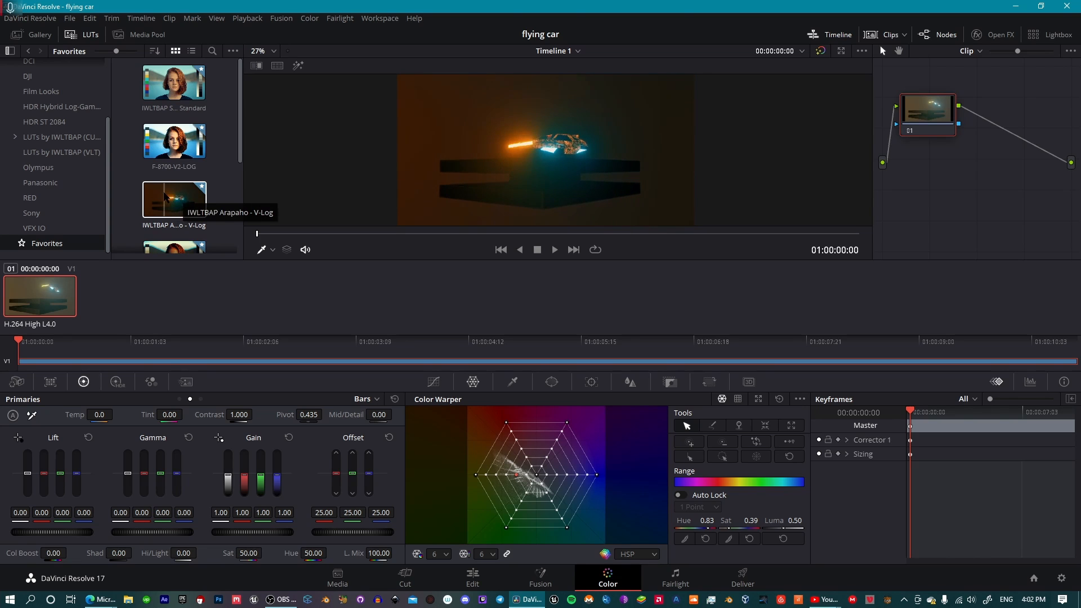
scroll(217, 197, down, 2)
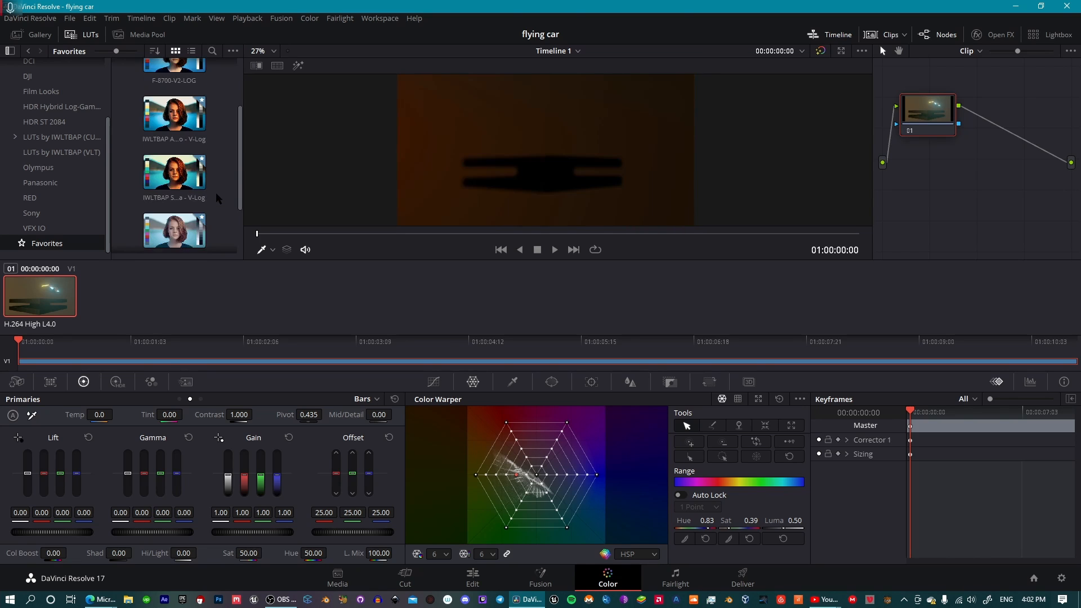
scroll(214, 192, up, 1)
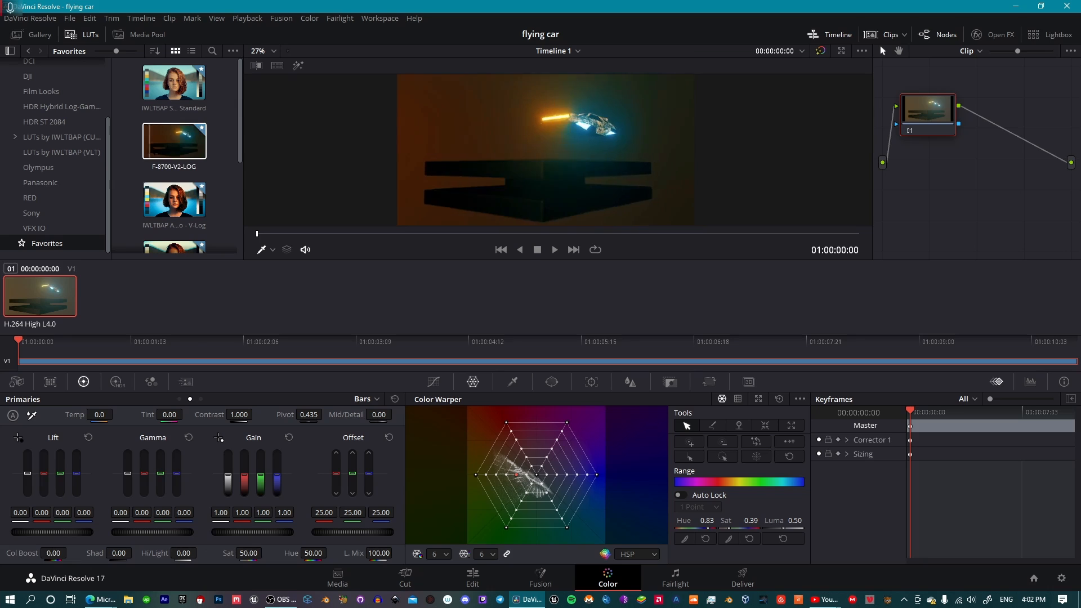
Preview the favorite LUTs IWLTBAP Sedona - V-Log, X-9400-STD and C-8120-LOG on the clip
scroll(152, 203, down, 1)
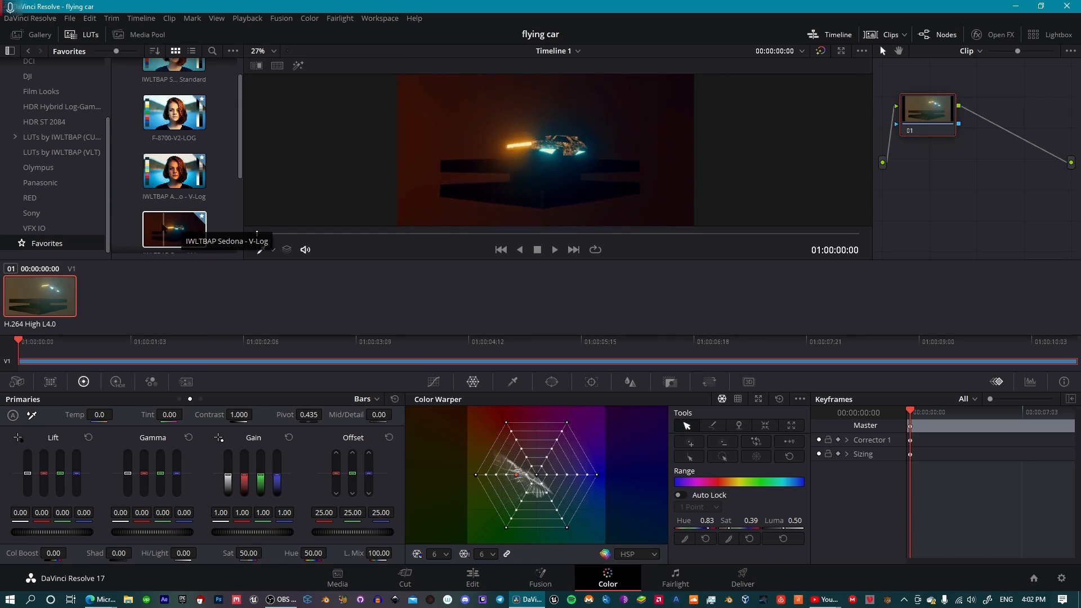
scroll(214, 217, down, 2)
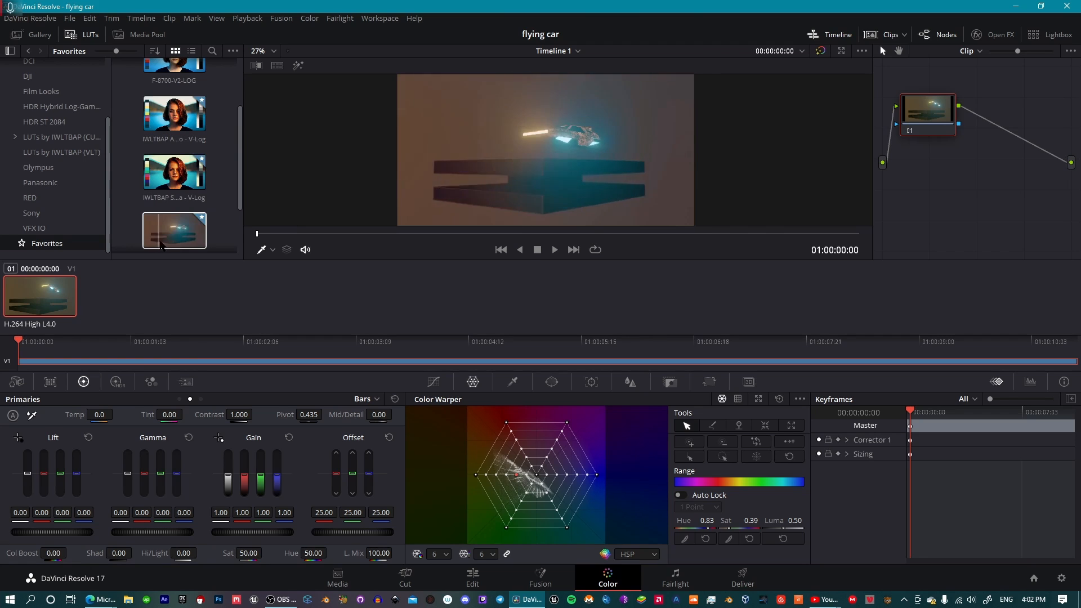
scroll(218, 233, down, 1)
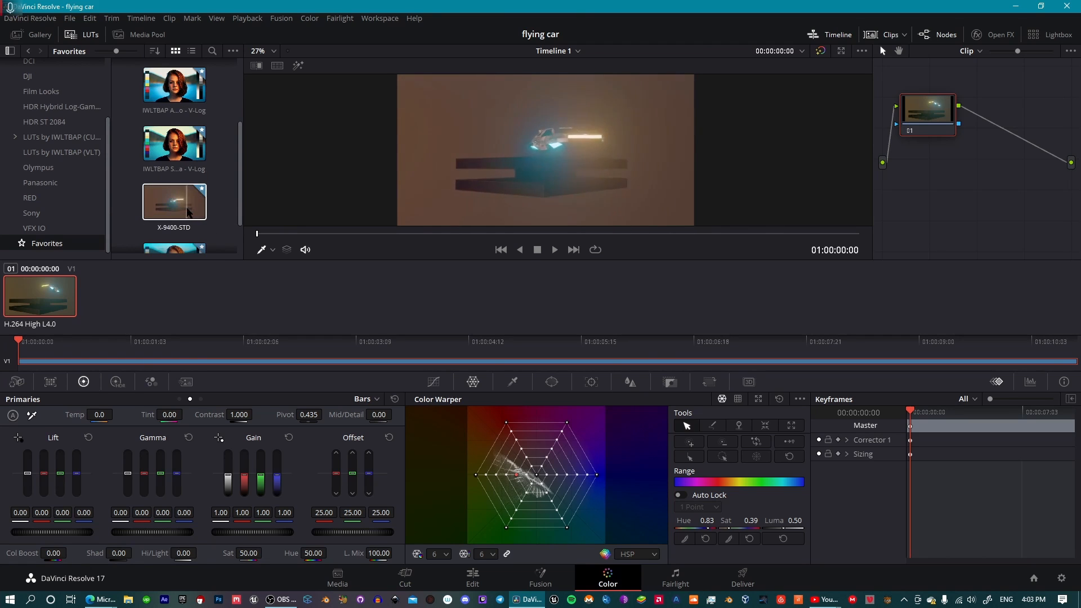
scroll(177, 214, down, 1)
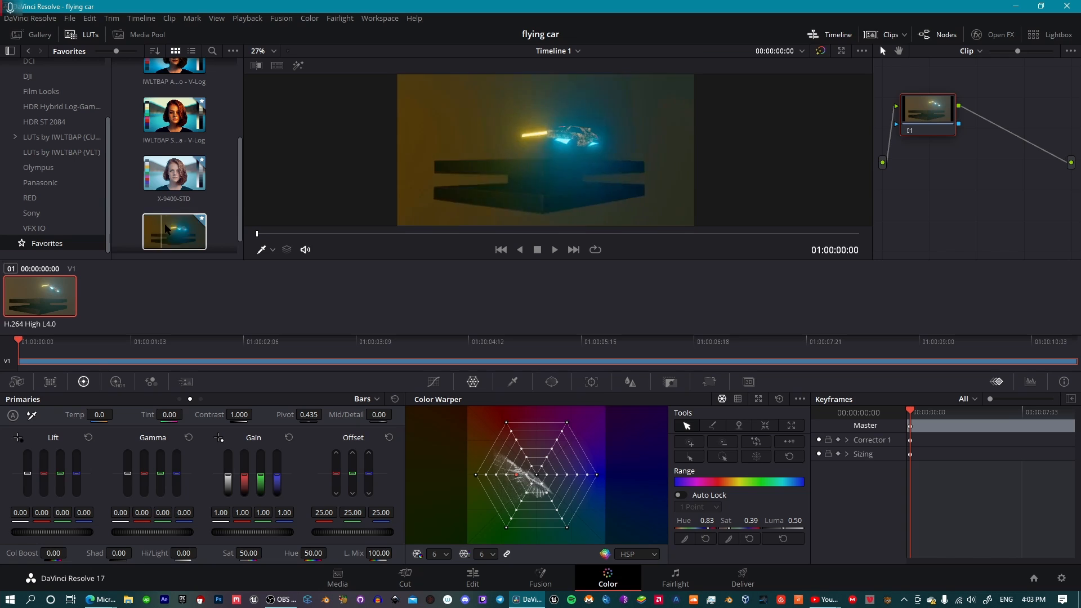
scroll(213, 229, down, 1)
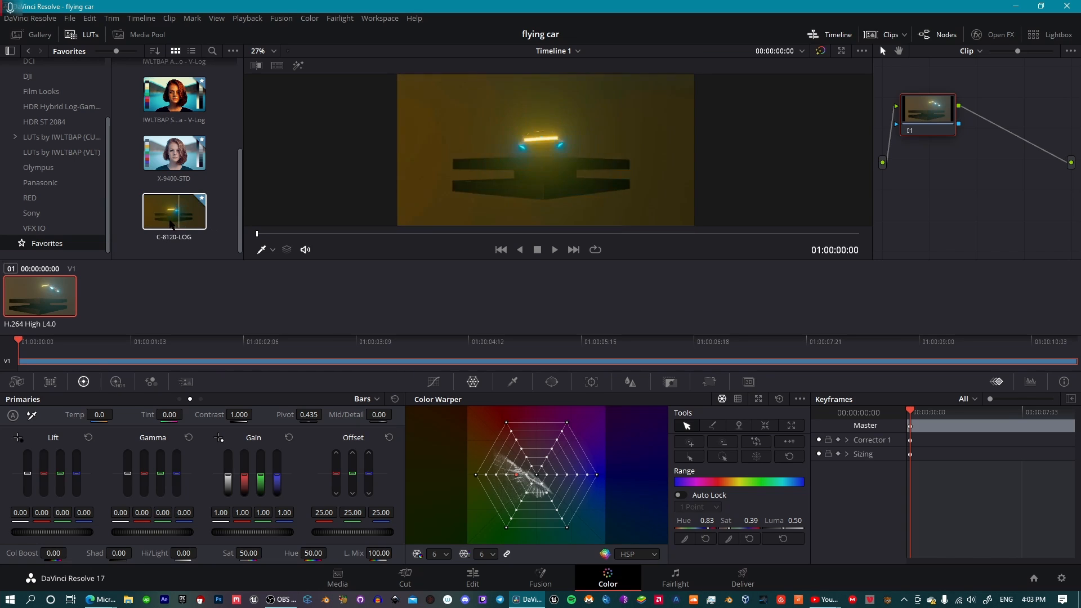
Return to the IWLTBAP Sedona - V-Log LUT among the favorites and apply it to the flying car clip
scroll(176, 215, up, 1)
scroll(178, 217, down, 1)
scroll(178, 217, up, 3)
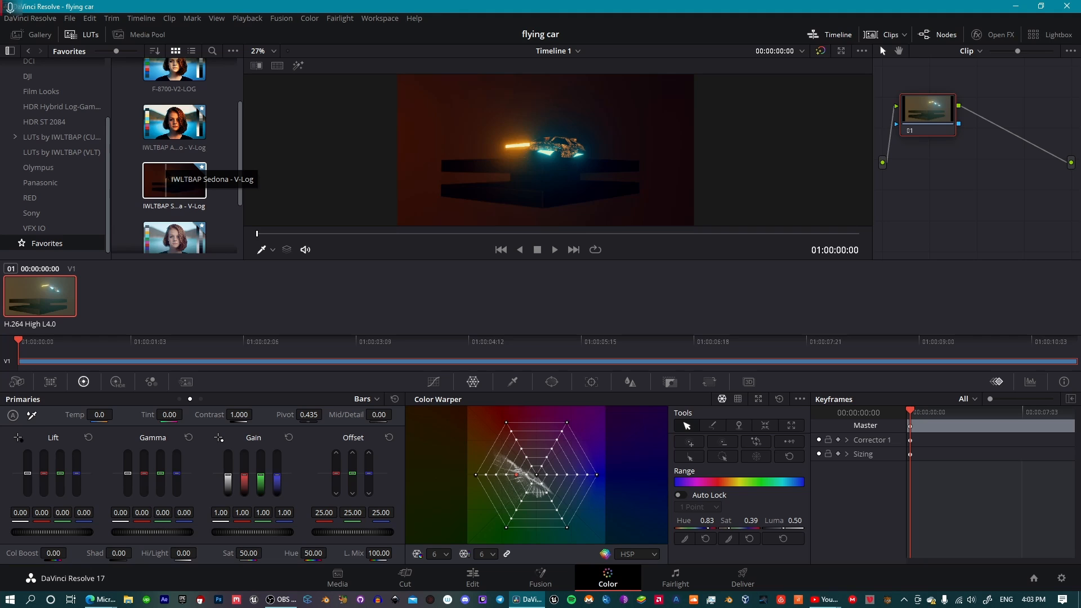
scroll(175, 179, up, 1)
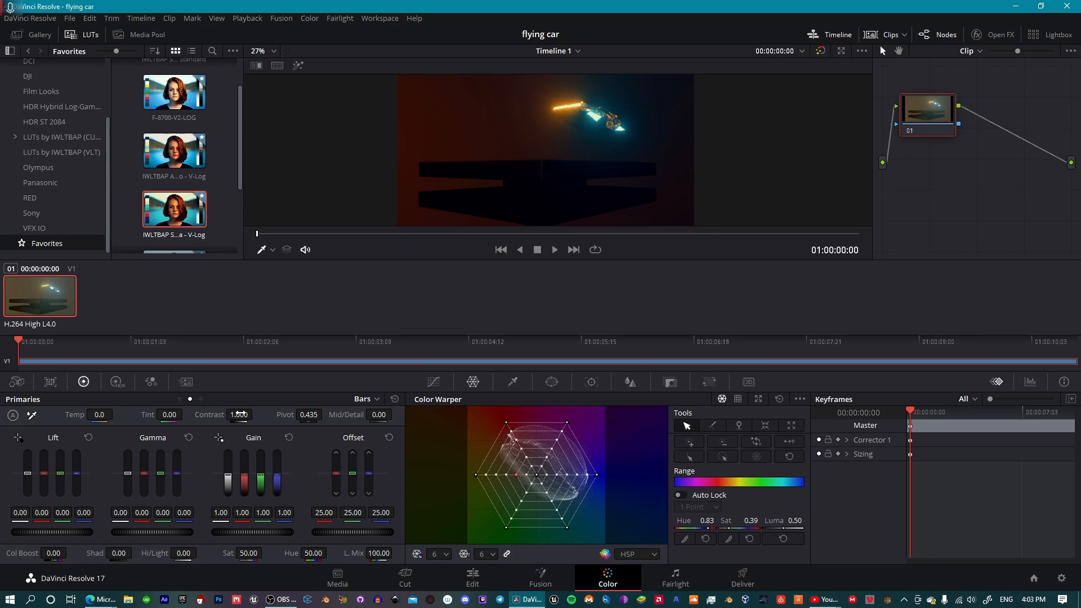
Try out lower contrast levels on the clip and settle the contrast at 0.824
drag(239, 414, 236, 414)
drag(243, 414, 240, 416)
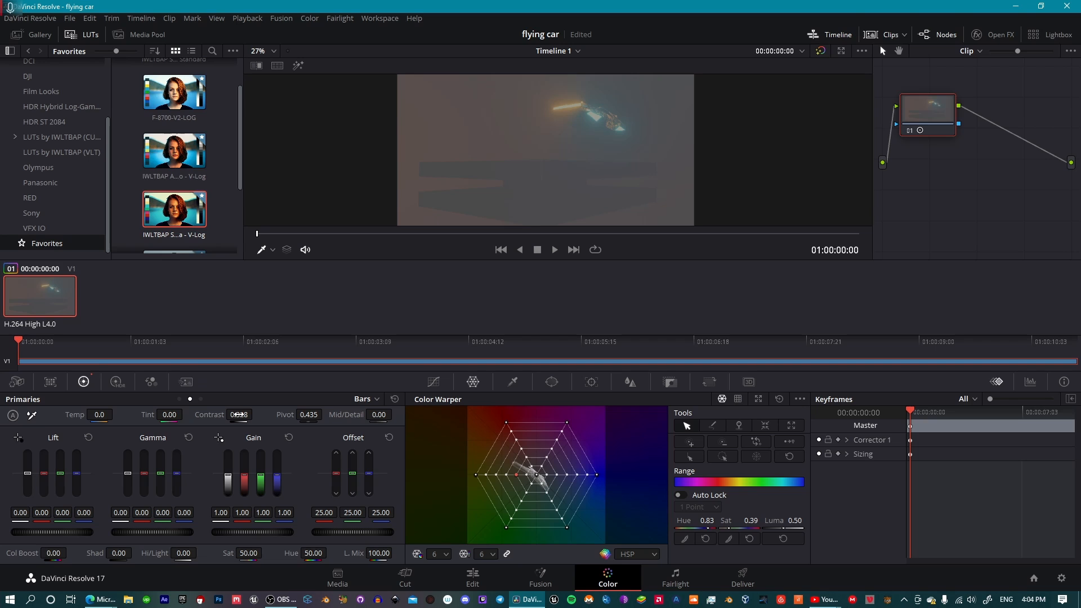
drag(256, 415, 255, 414)
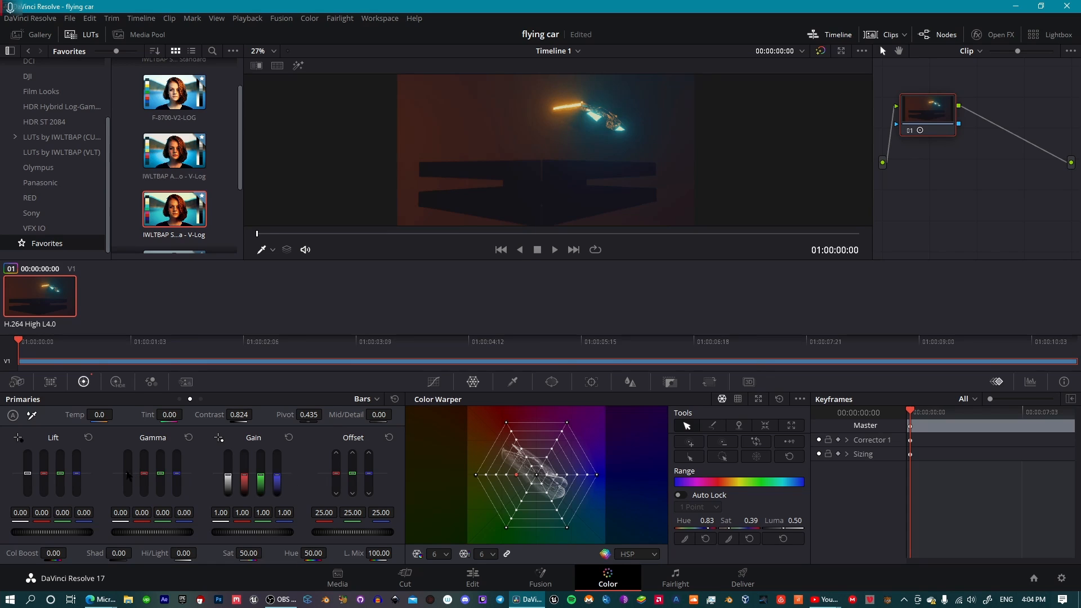
Set the clip's gamma to -0.06 luma, -0.08 red, -0.04 green and 0.07 blue, and its saturation to 42.60
drag(127, 476, 128, 473)
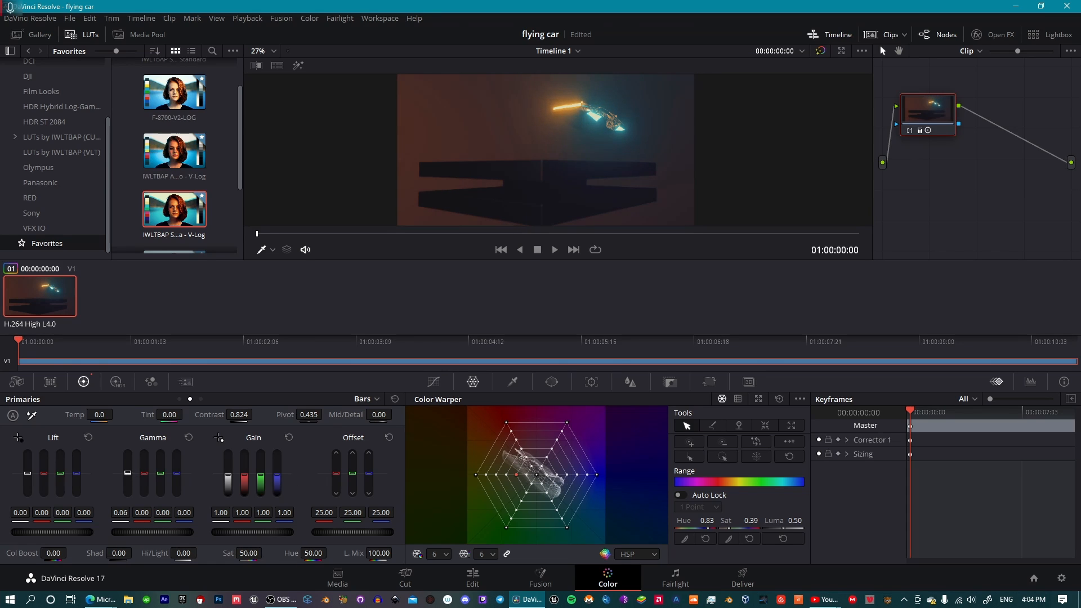
drag(128, 473, 128, 480)
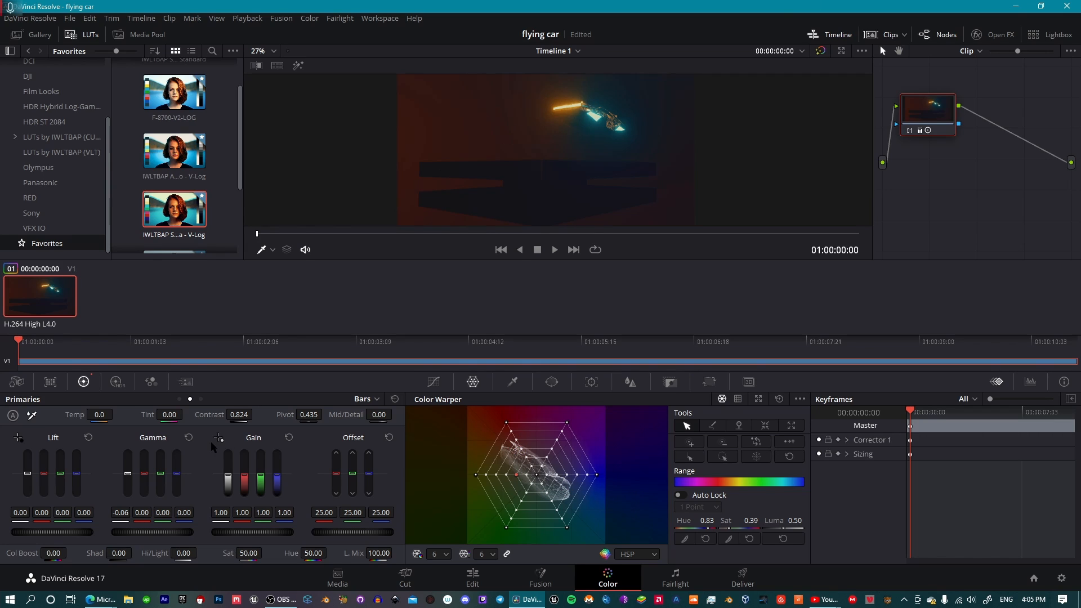
drag(144, 477, 145, 480)
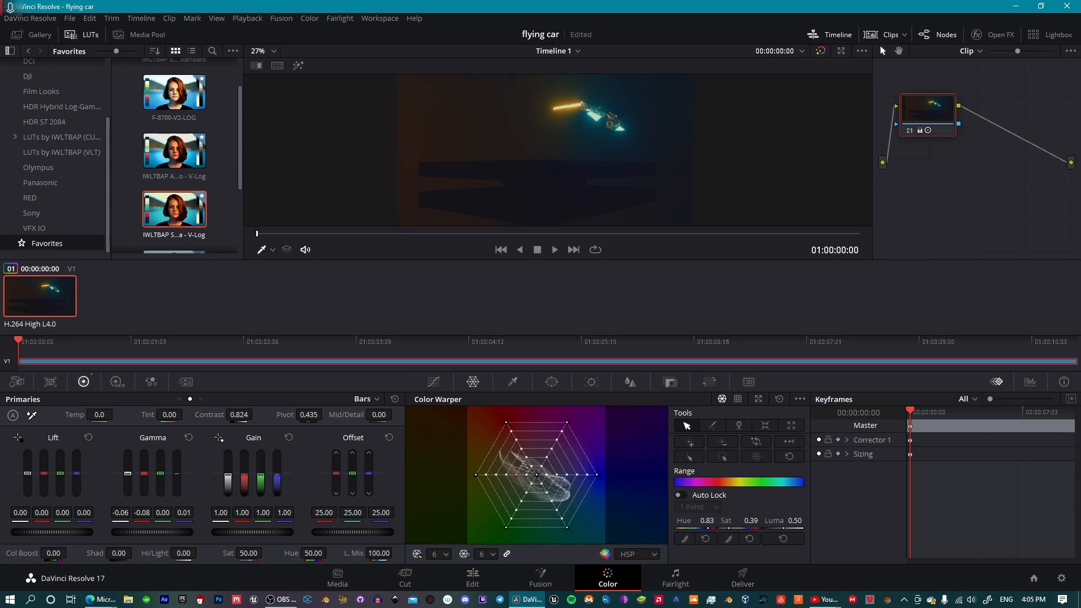
drag(177, 474, 161, 475)
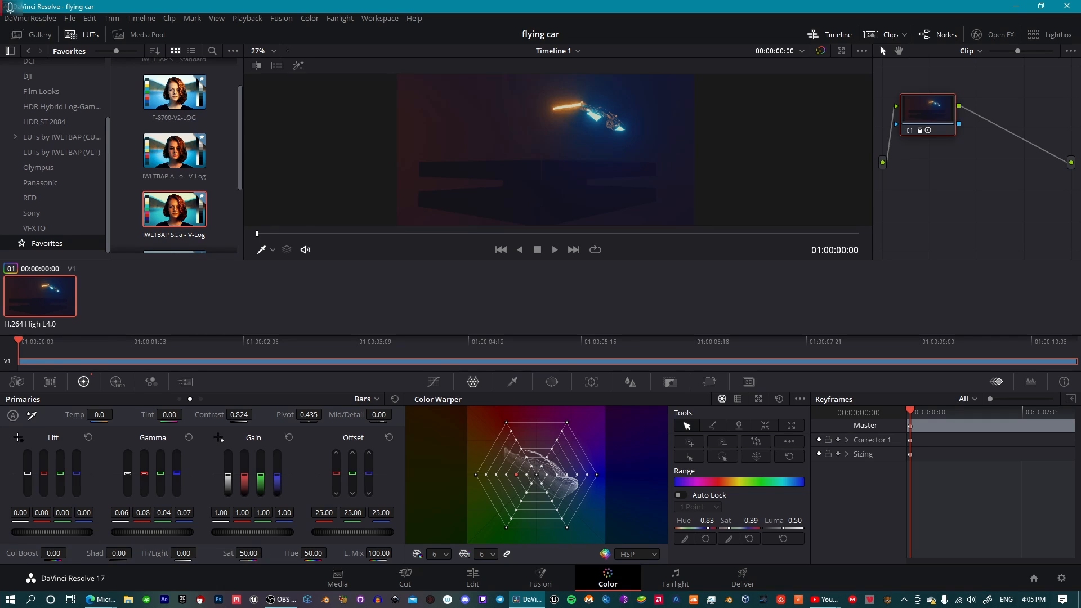
mouse_move(244, 554)
mouse_down()
mouse_move(197, 554)
mouse_move(230, 554)
mouse_up()
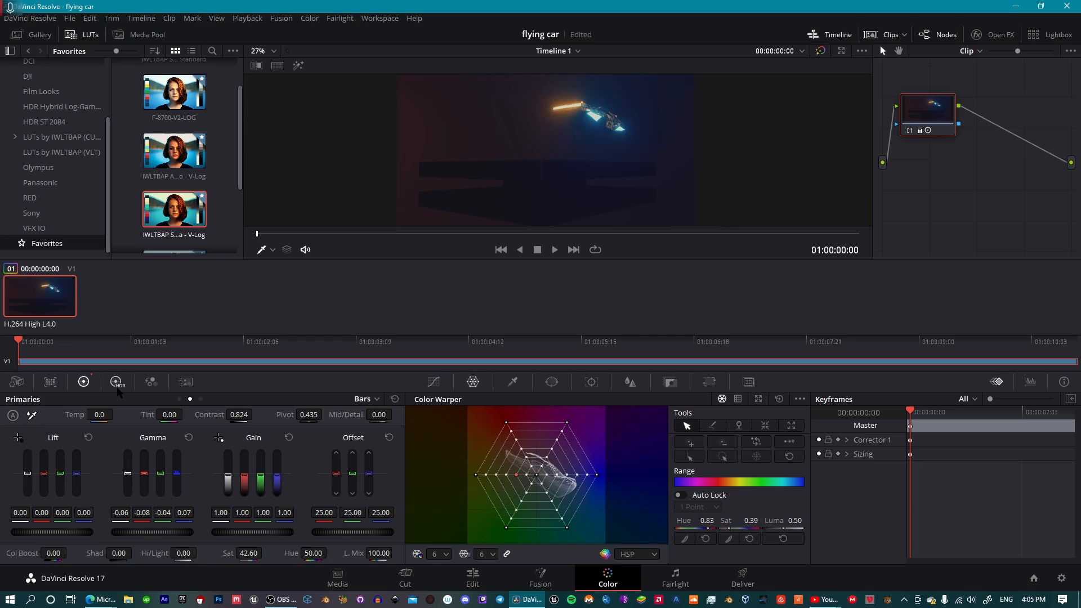
Show the High Dynamic Range color wheels and the RGB Mixer for the clip
click(116, 382)
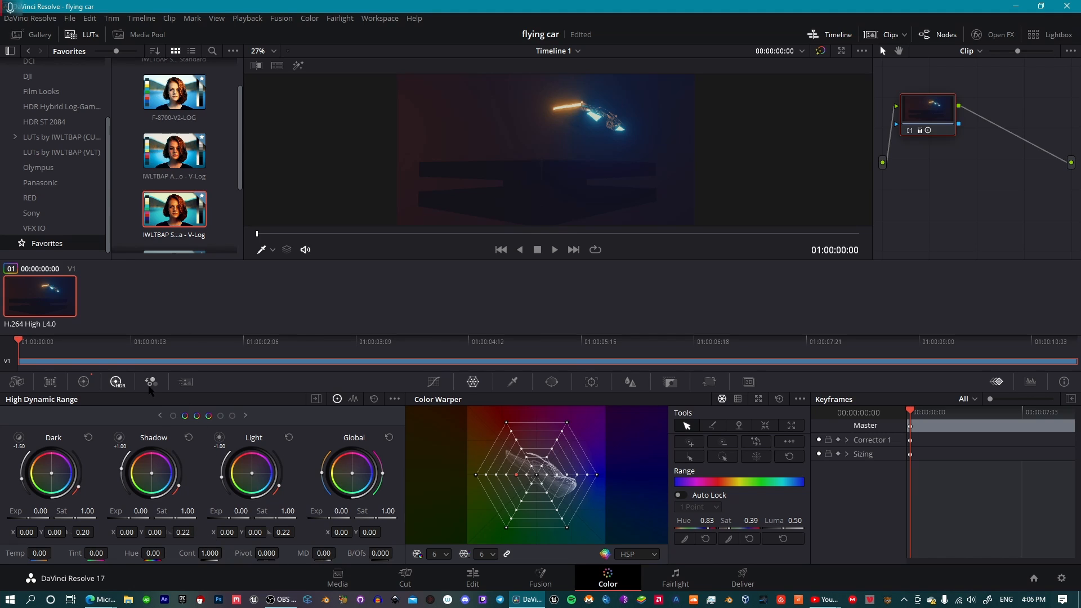
click(151, 383)
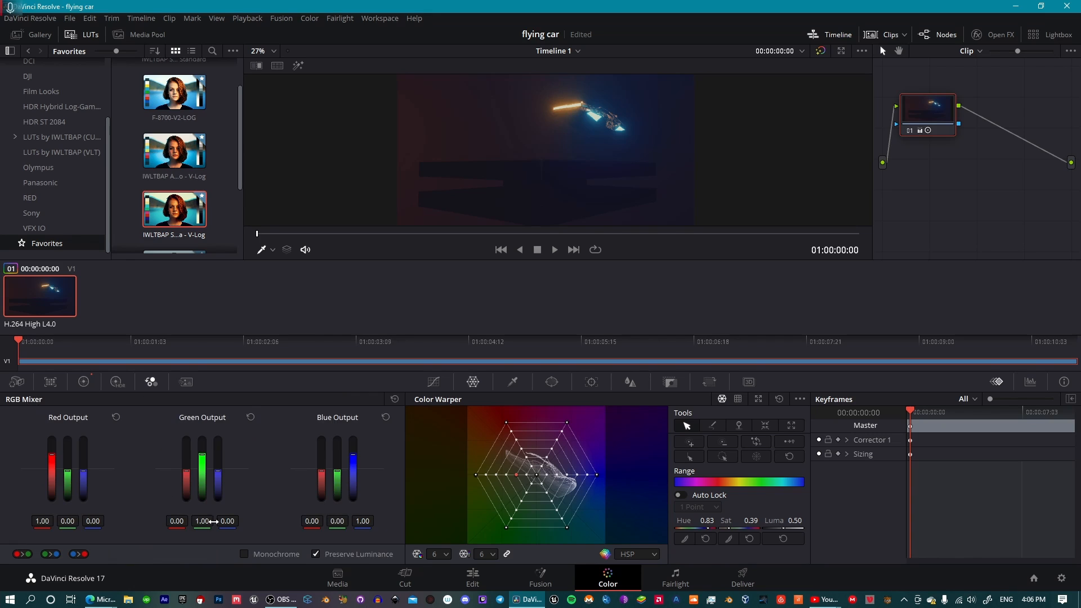
Show the Color Match and Camera Raw palettes for the clip and return to the Primaries bars
click(84, 383)
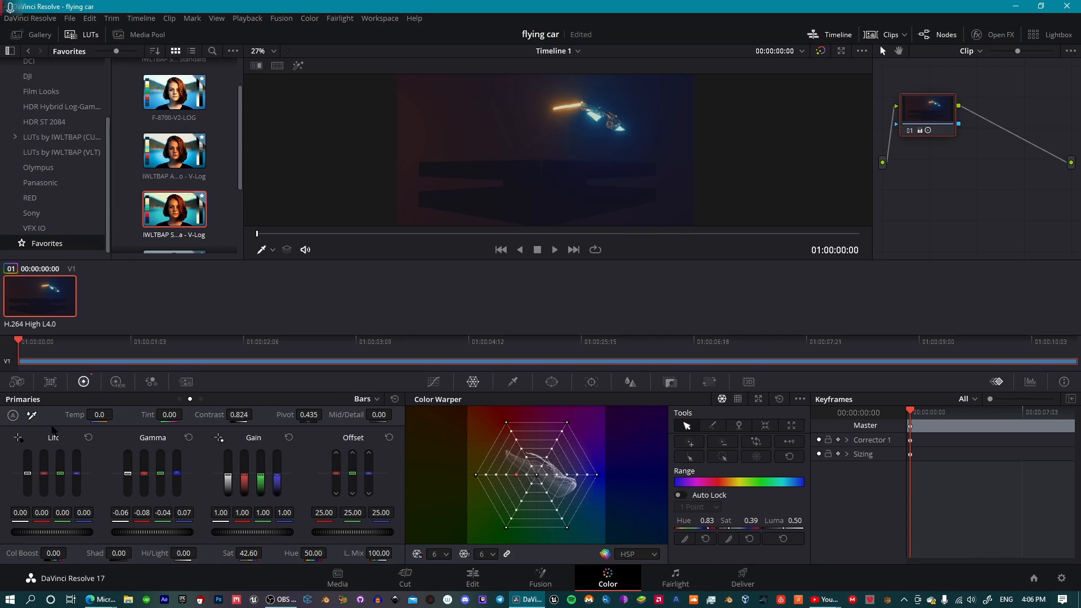
click(50, 382)
click(17, 382)
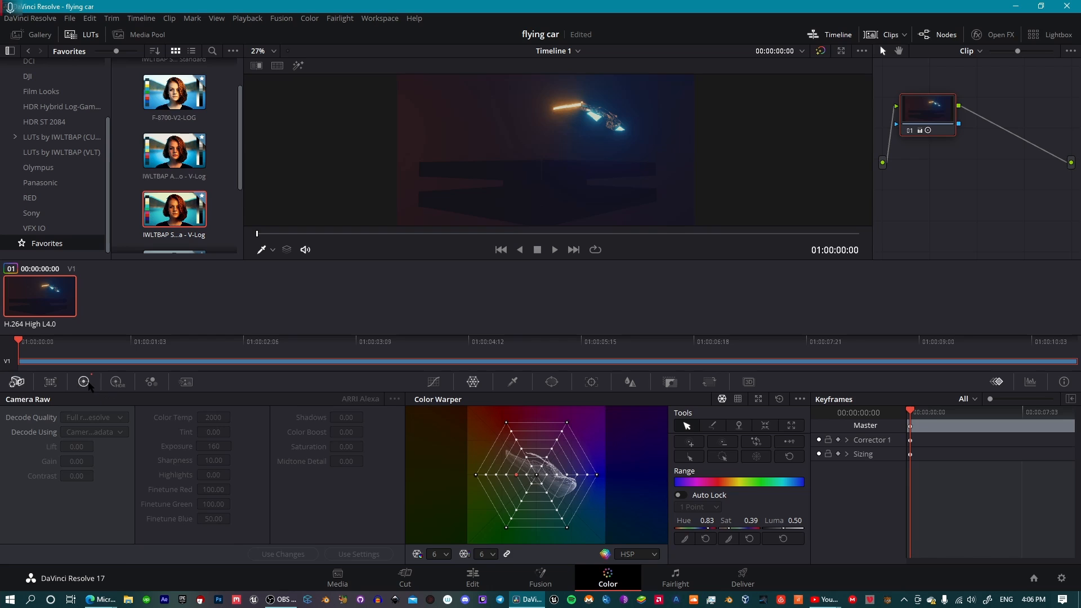
click(84, 383)
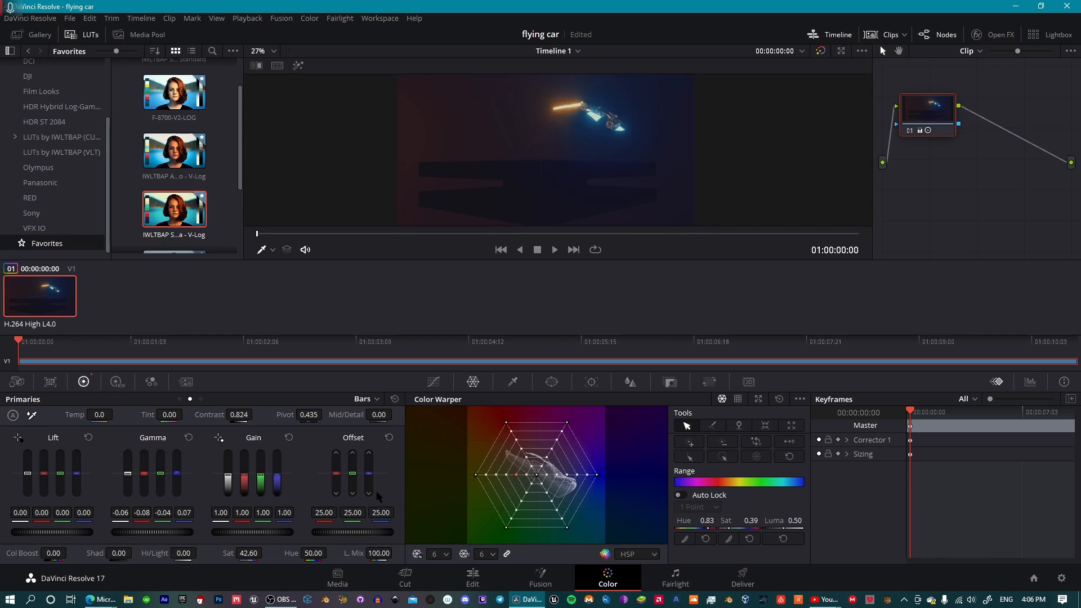
On the Edit page, find the Glow filter among the Resolve FX Light effects and apply it to the flying car clip
click(473, 577)
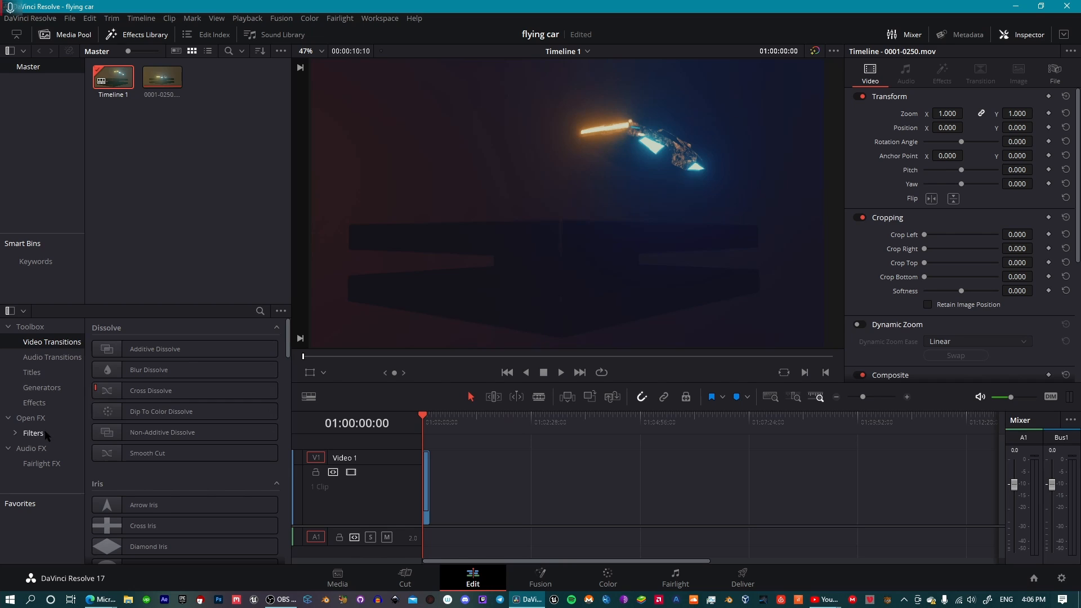
click(51, 403)
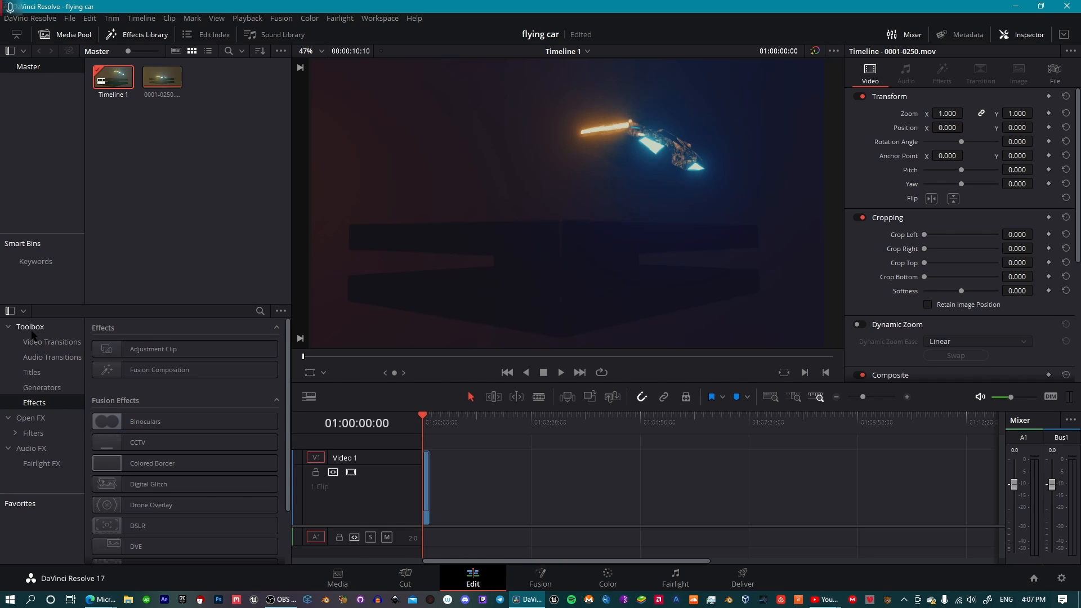
click(33, 433)
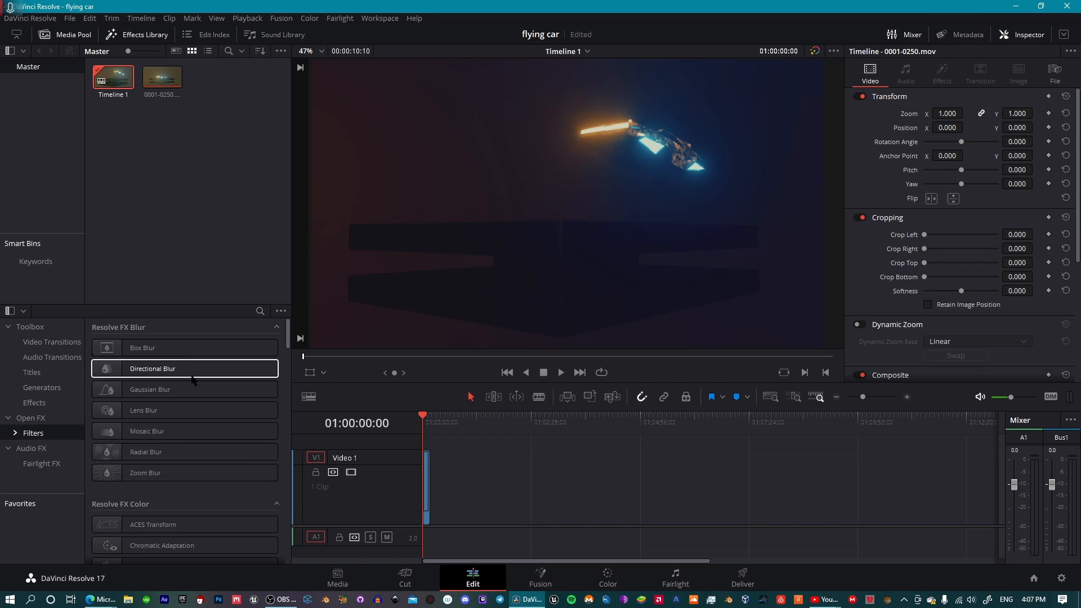
scroll(144, 406, down, 1)
scroll(145, 405, down, 1)
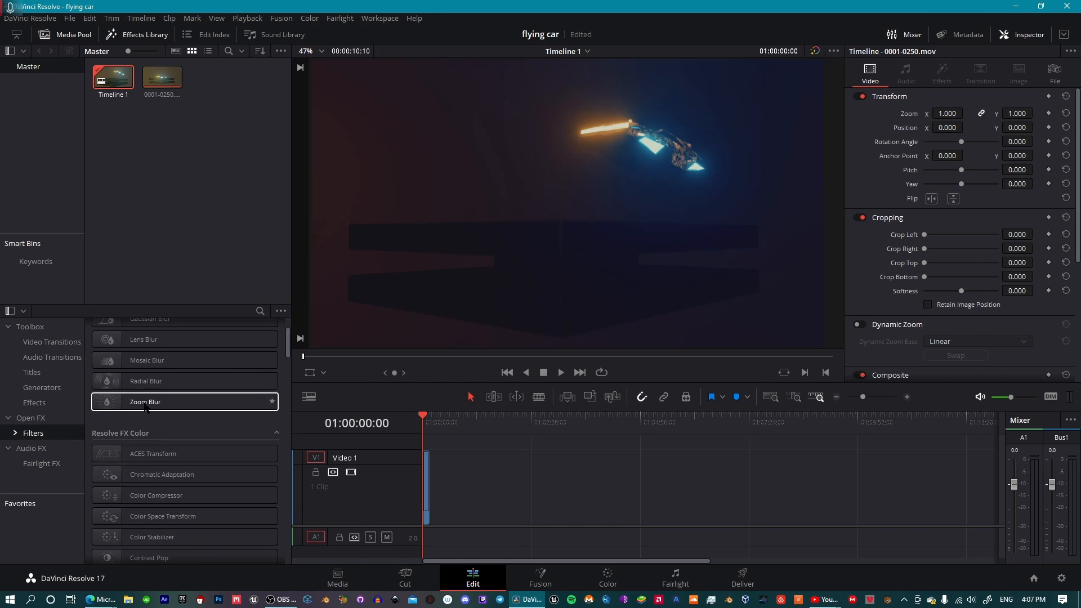
scroll(145, 406, up, 2)
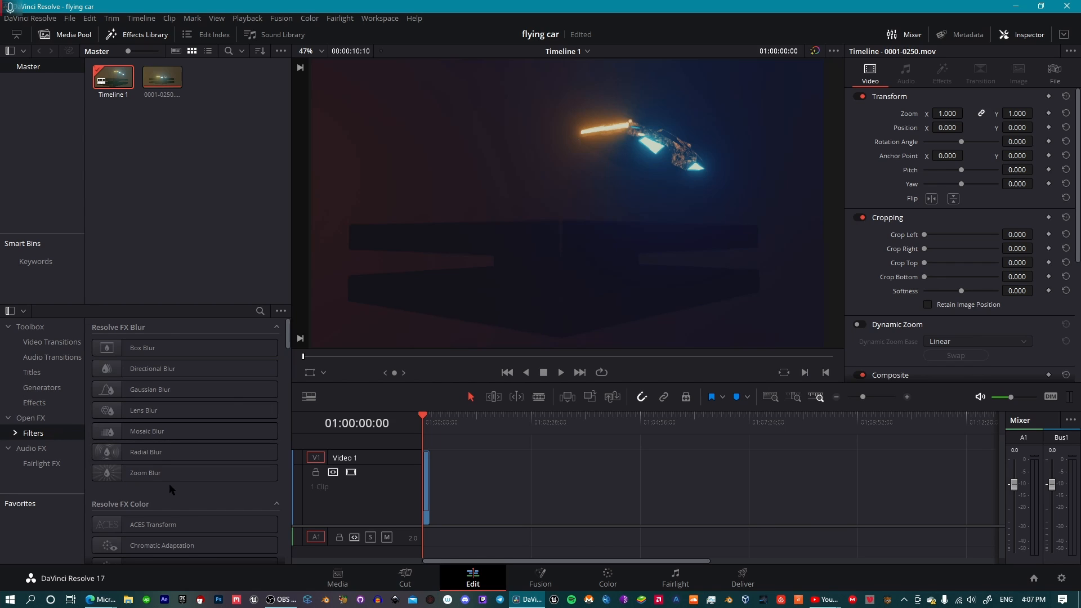
scroll(171, 490, down, 6)
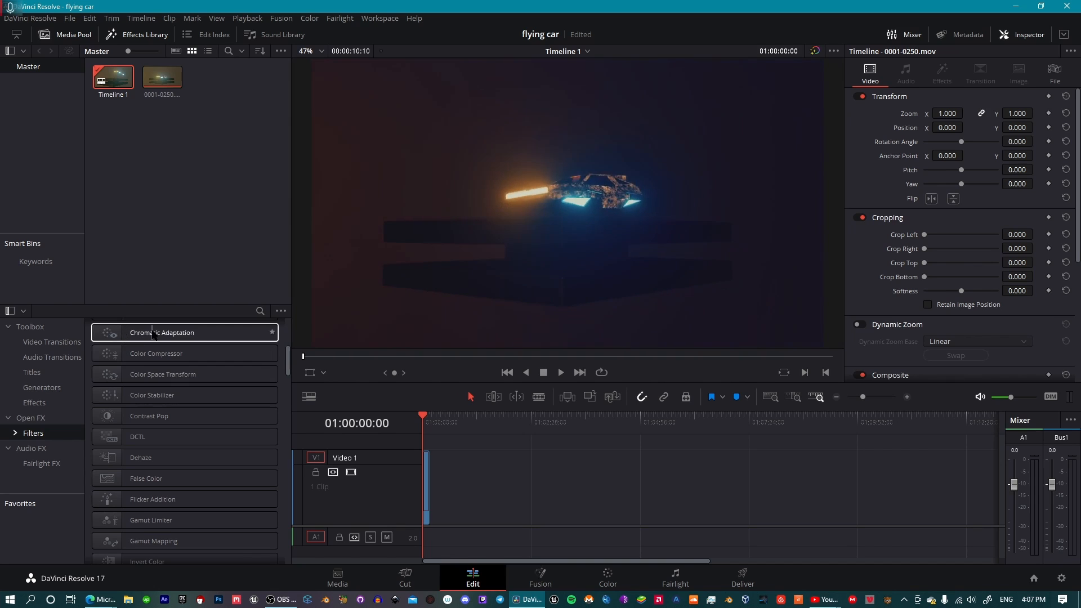
scroll(152, 416, down, 5)
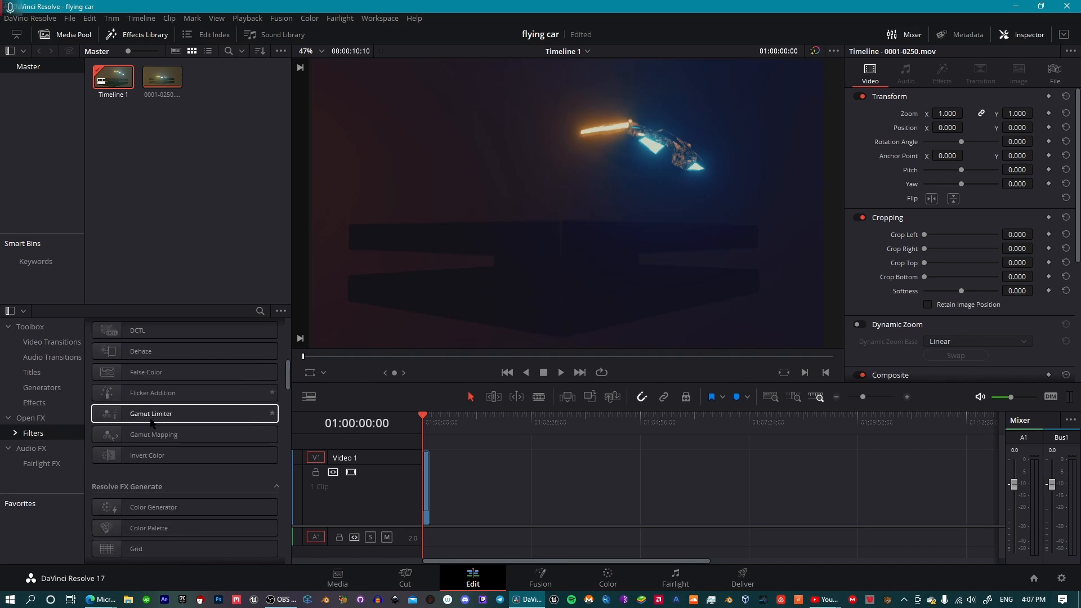
scroll(152, 424, down, 5)
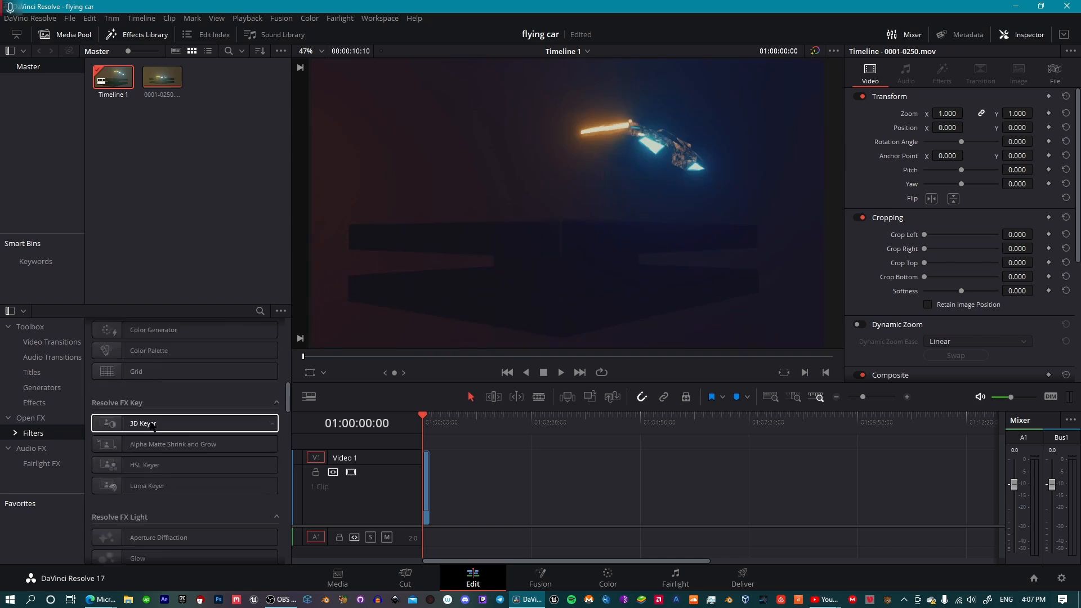
scroll(152, 425, down, 3)
scroll(150, 425, down, 1)
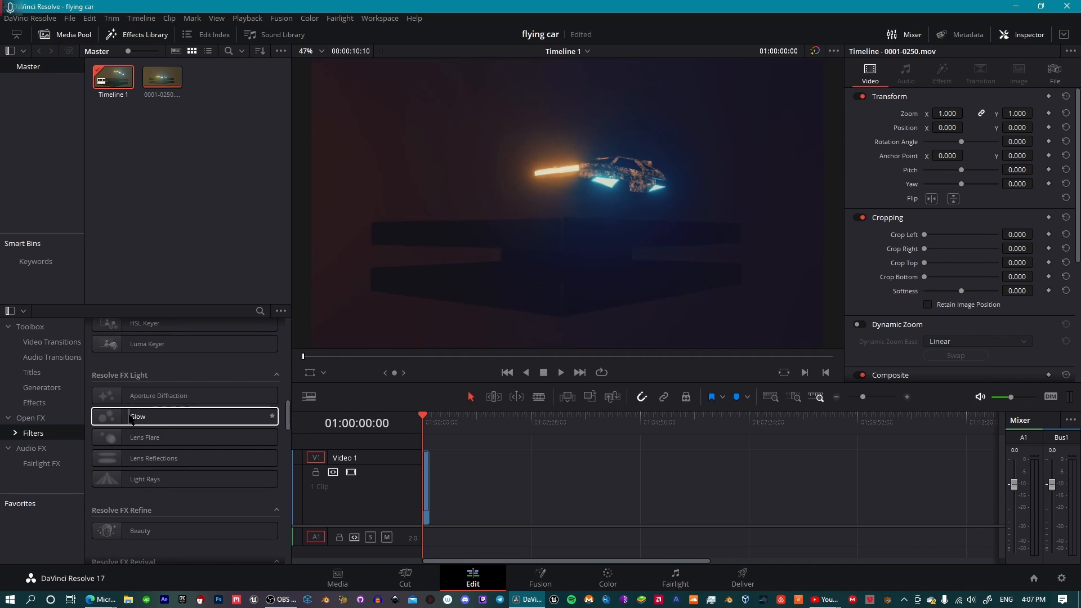
drag(131, 419, 489, 244)
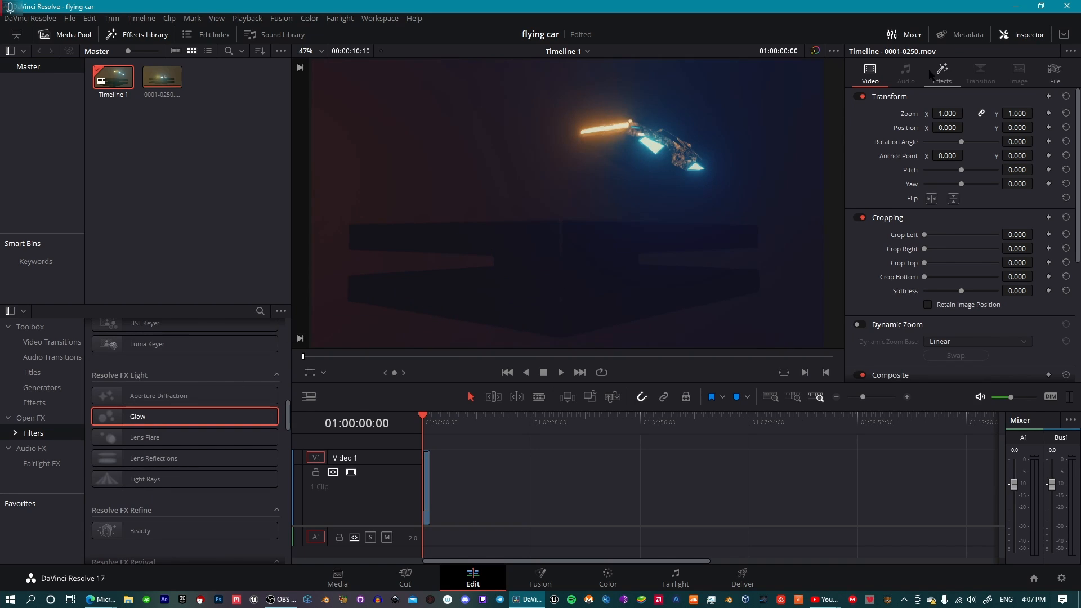
Reduce the Glow's spread to 0.140, judging it with the playhead at 01:00:04:15
click(937, 85)
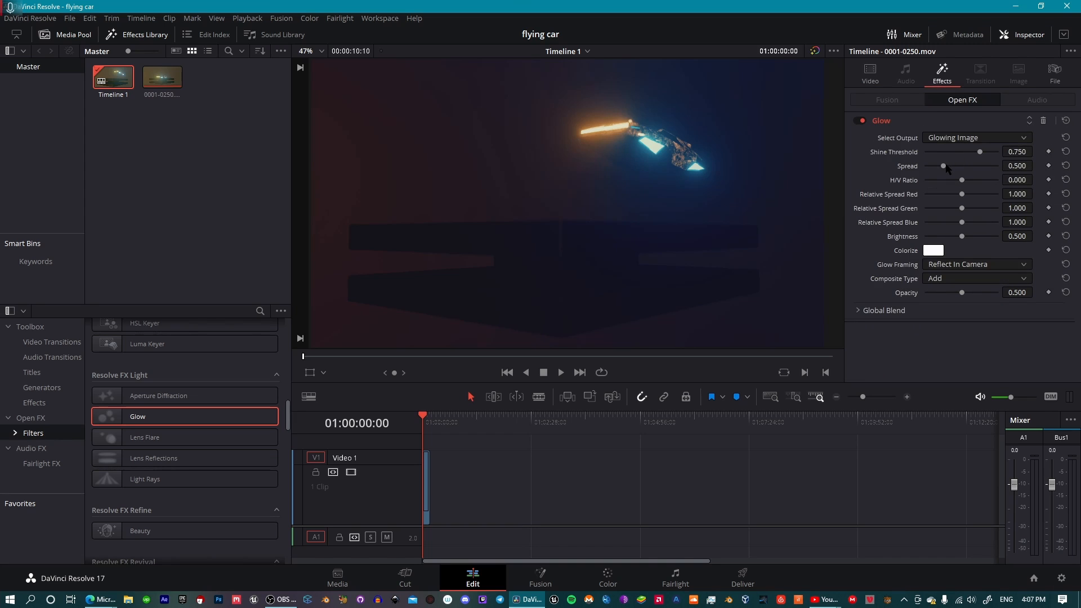
mouse_move(945, 166)
mouse_down()
mouse_move(981, 168)
mouse_move(923, 176)
mouse_move(932, 179)
mouse_up()
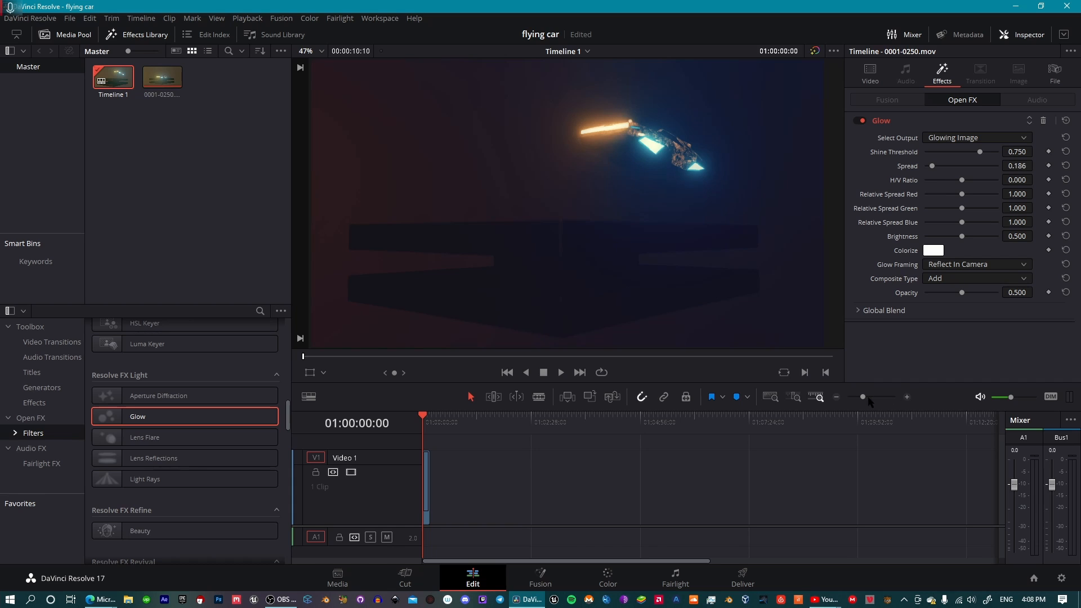
drag(868, 397, 880, 397)
drag(435, 418, 567, 430)
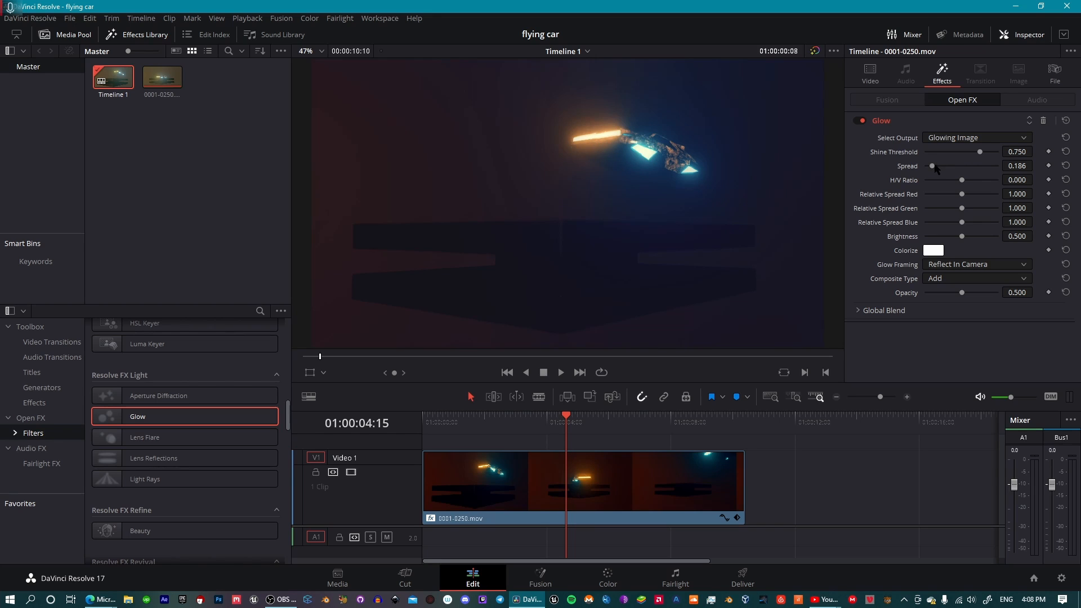
drag(970, 165, 930, 181)
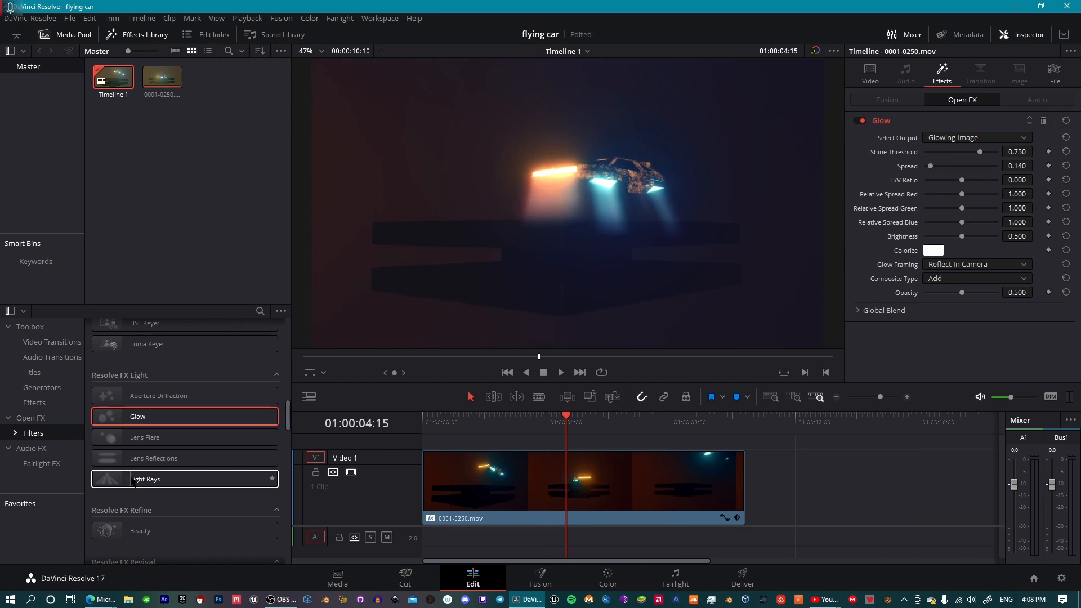
Apply the Light Rays filter to the clip and set its source threshold to 0.620 and its length to 0.008
drag(121, 480, 496, 473)
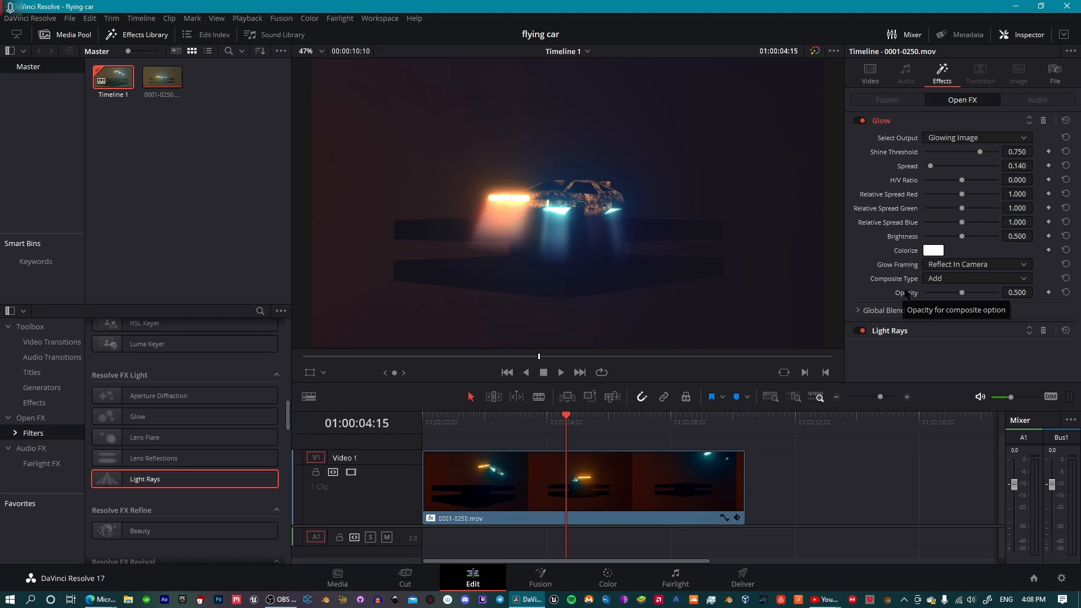
click(882, 331)
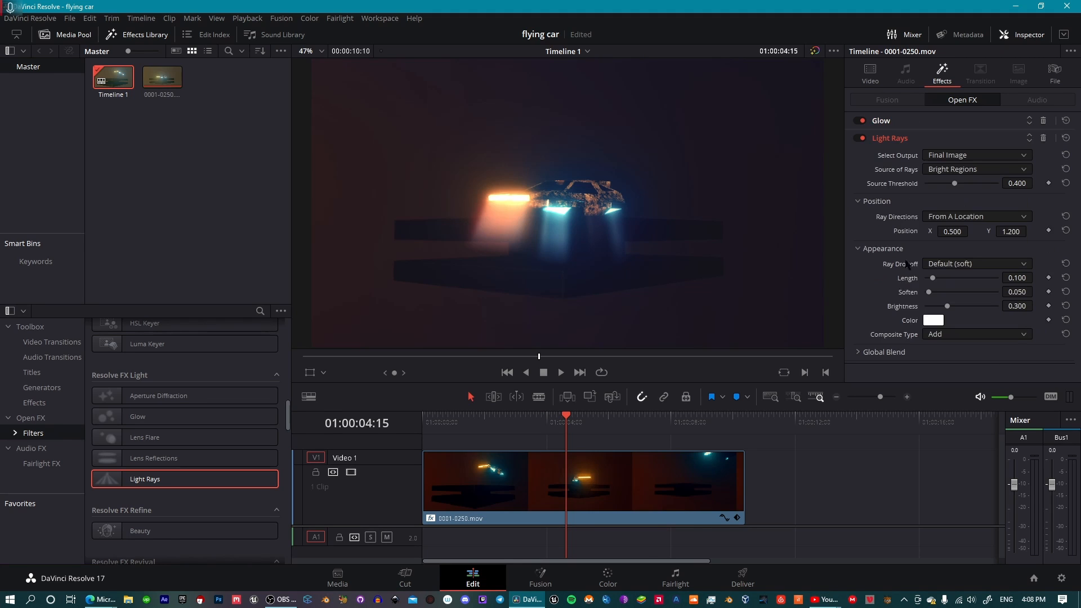
mouse_move(956, 186)
mouse_down()
mouse_move(940, 186)
mouse_move(981, 187)
mouse_move(970, 187)
mouse_up()
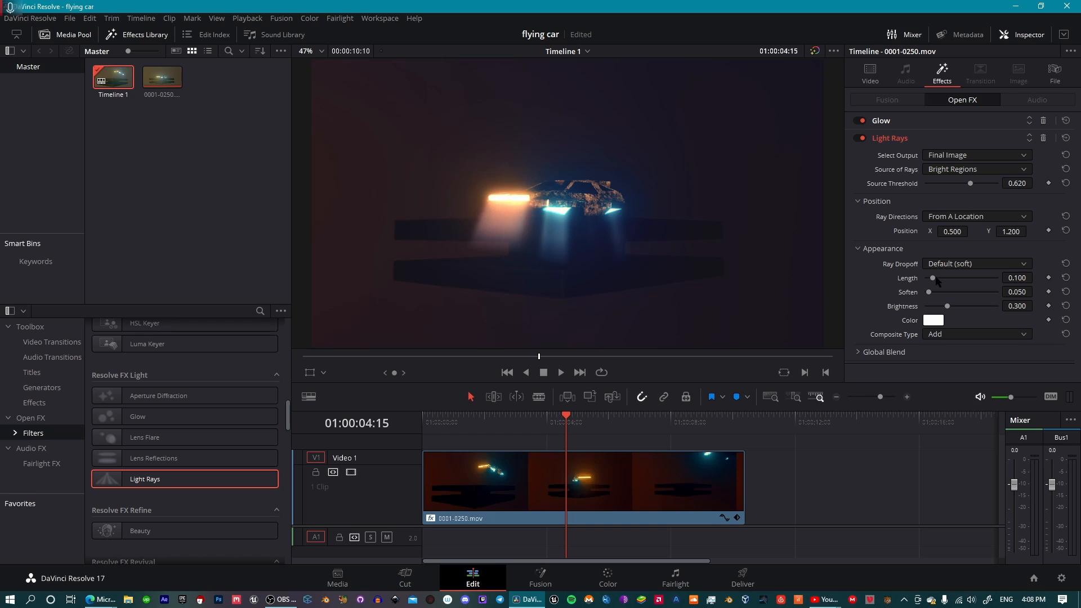
mouse_move(937, 280)
mouse_down()
mouse_move(958, 276)
mouse_move(928, 282)
mouse_up()
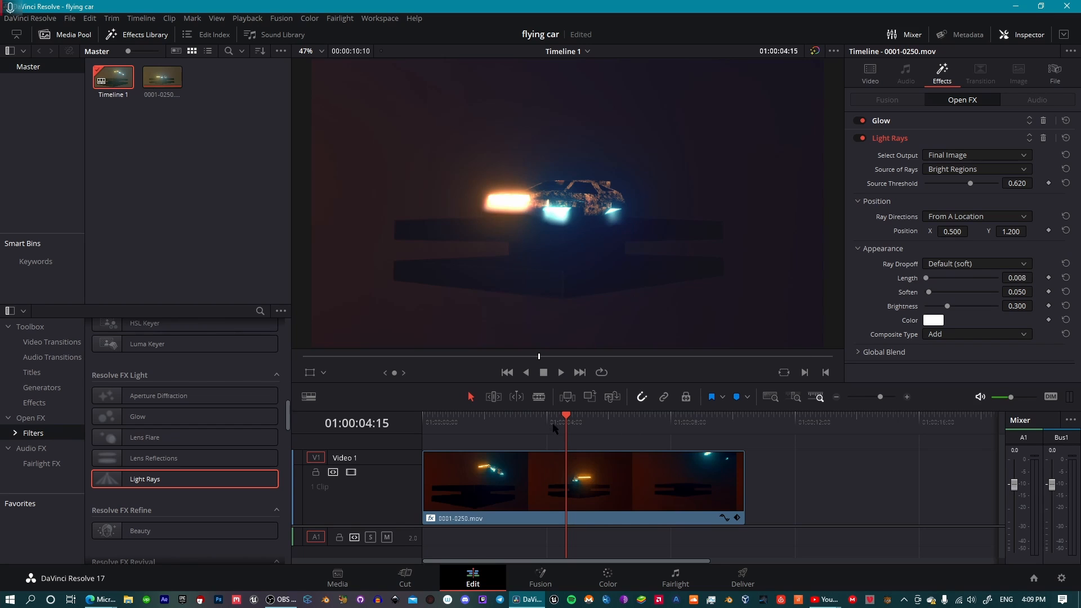
Keyframe the Light Rays length at 0.217 on the clip's first frame and at 0.093 at 01:00:01:17
drag(554, 428, 422, 428)
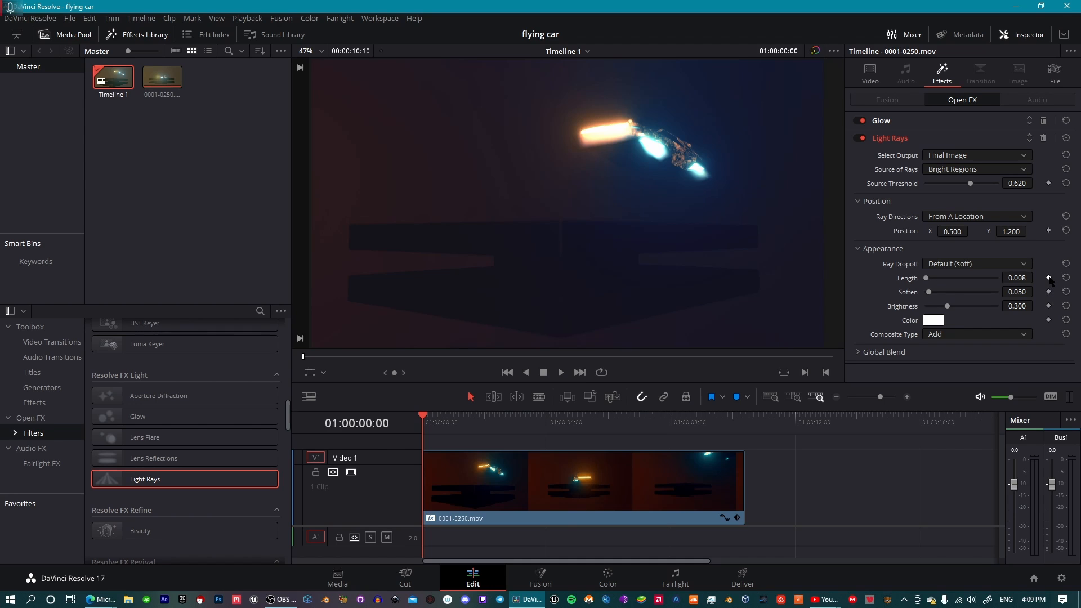
drag(927, 279, 942, 284)
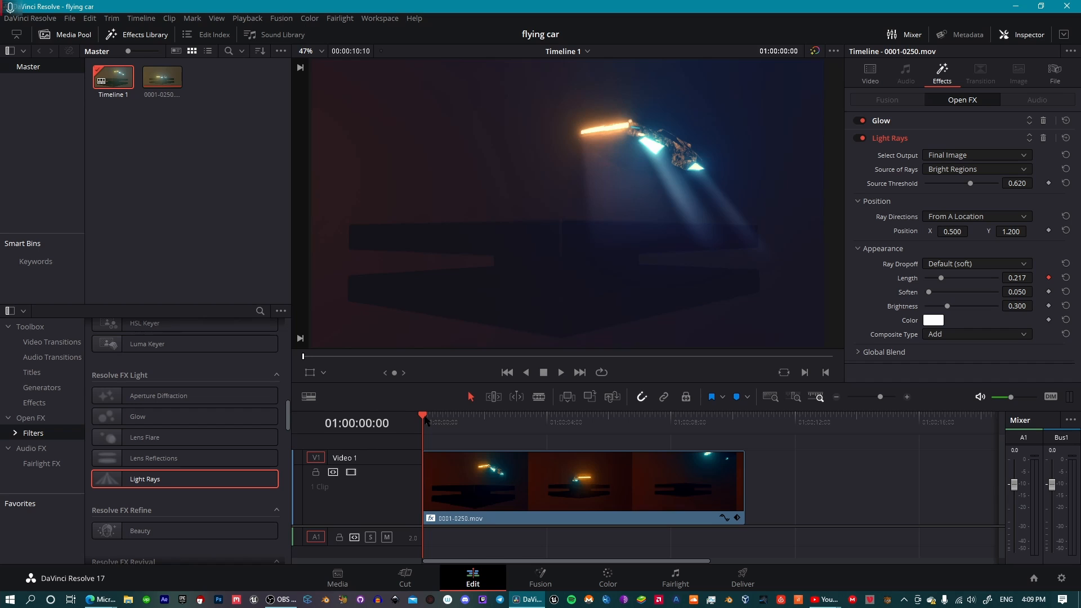
drag(425, 420, 476, 421)
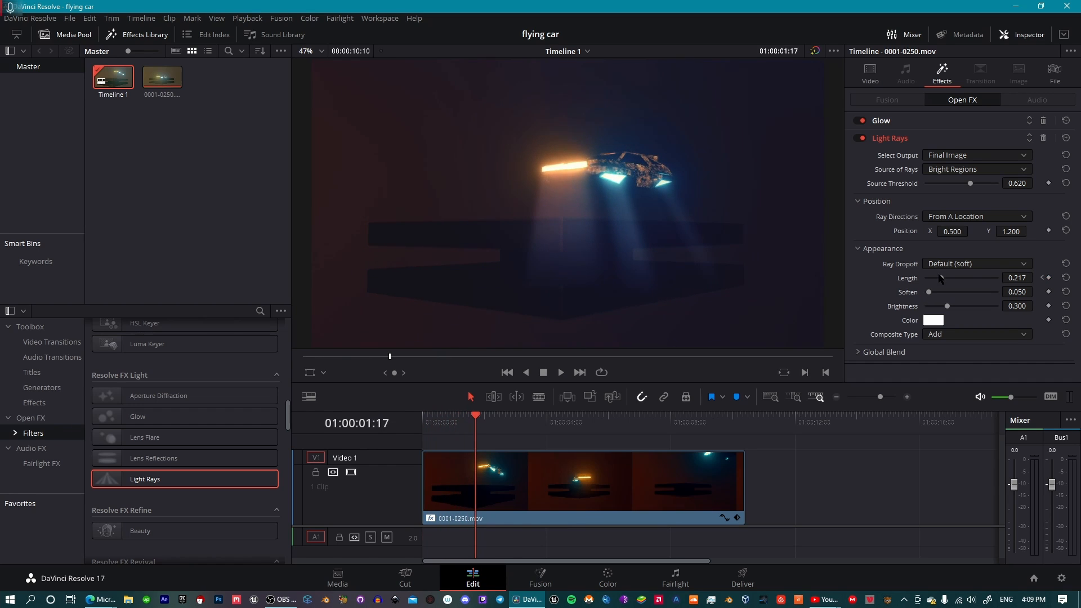
drag(939, 278, 933, 280)
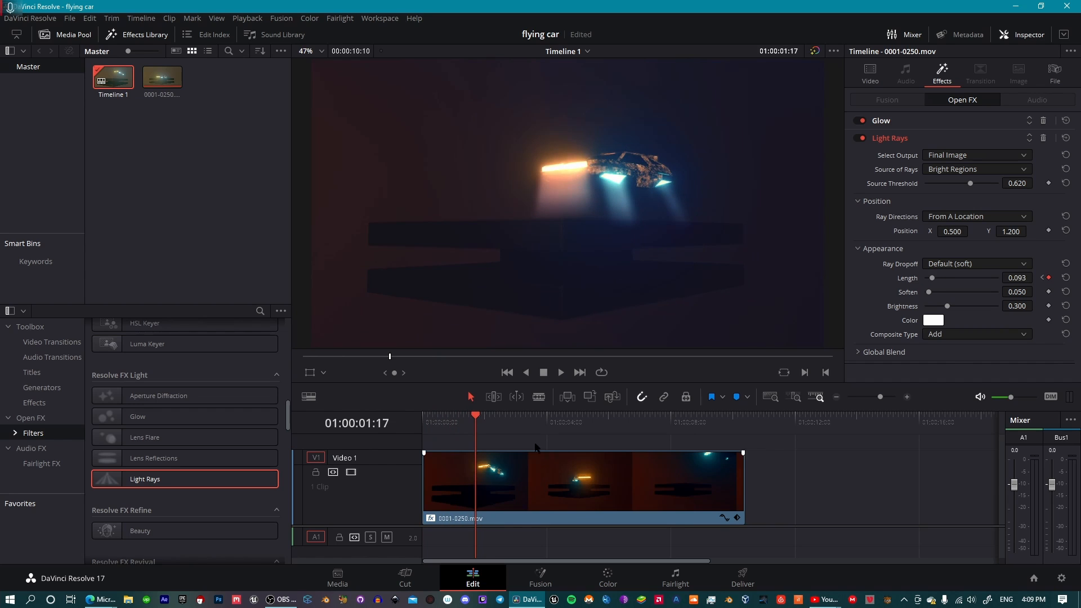
Keyframe the Light Rays length at 0.000 at 01:00:04:04 and at 0.062 at 01:00:06:04
drag(477, 417, 553, 420)
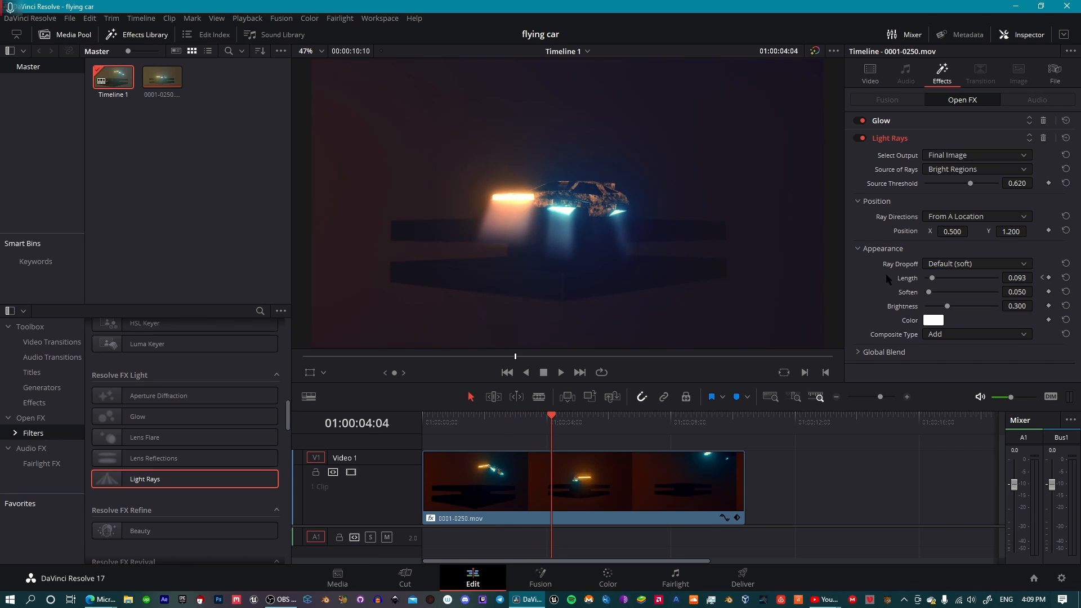
drag(934, 280, 928, 282)
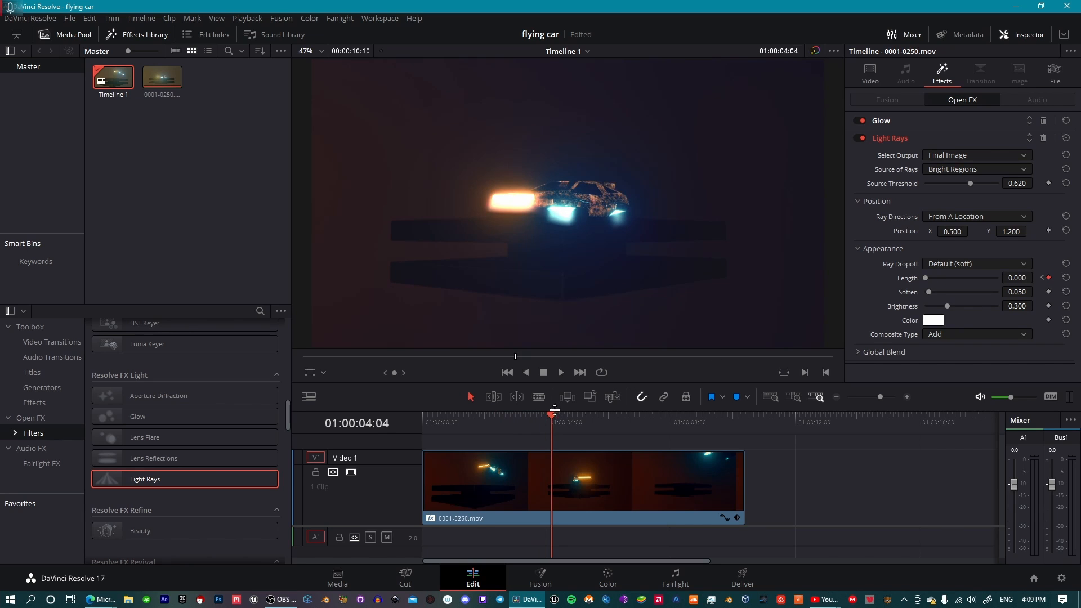
drag(556, 416, 613, 415)
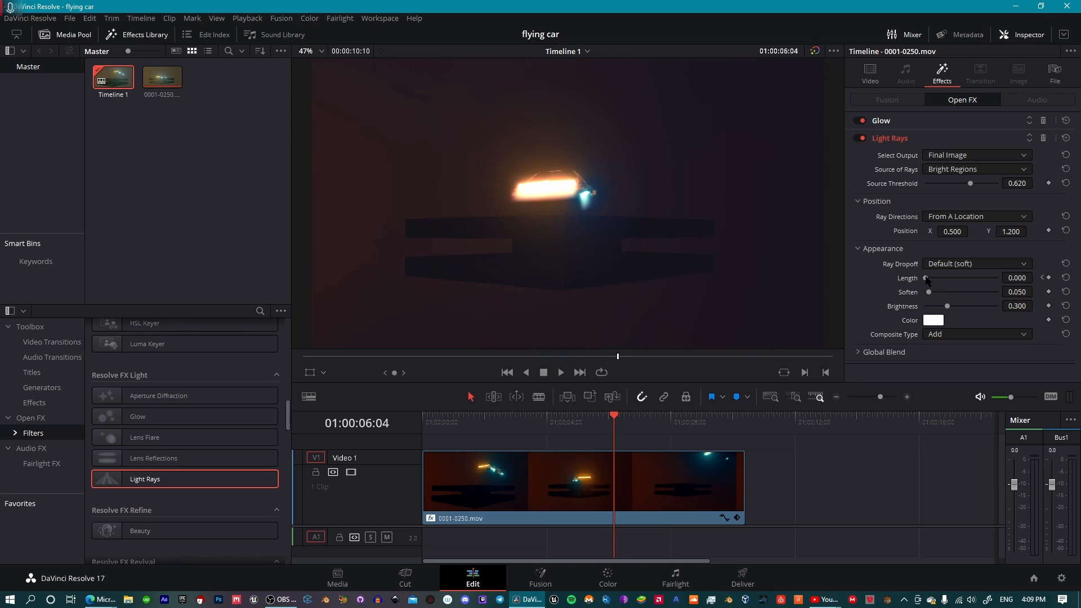
drag(927, 280, 930, 283)
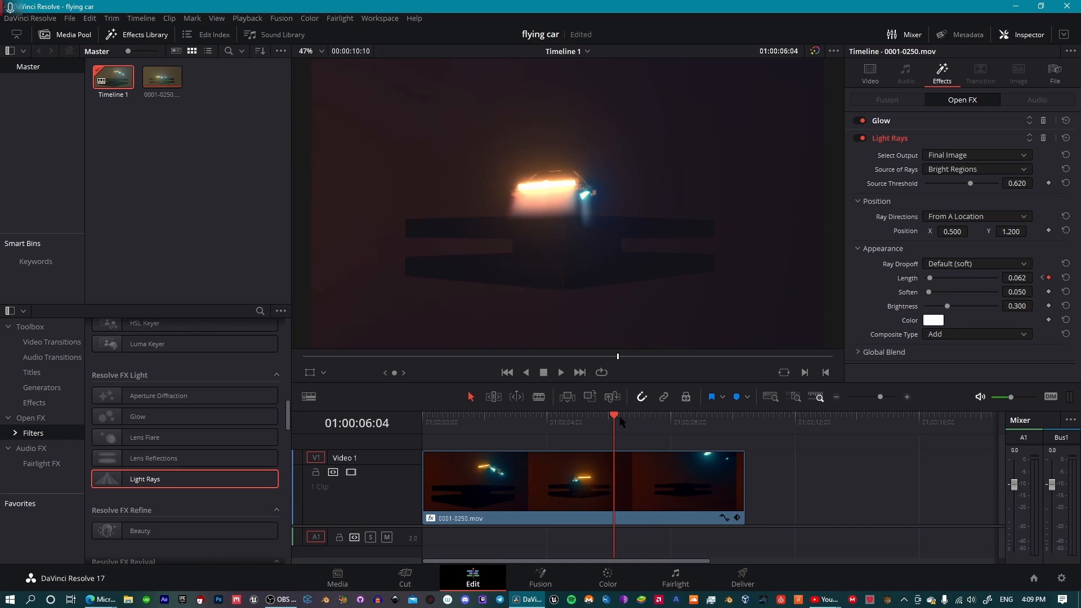
Keyframe the Light Rays length at 0.426 at 01:00:07:22 and at 0.543 at 01:00:09:01
drag(622, 421, 670, 418)
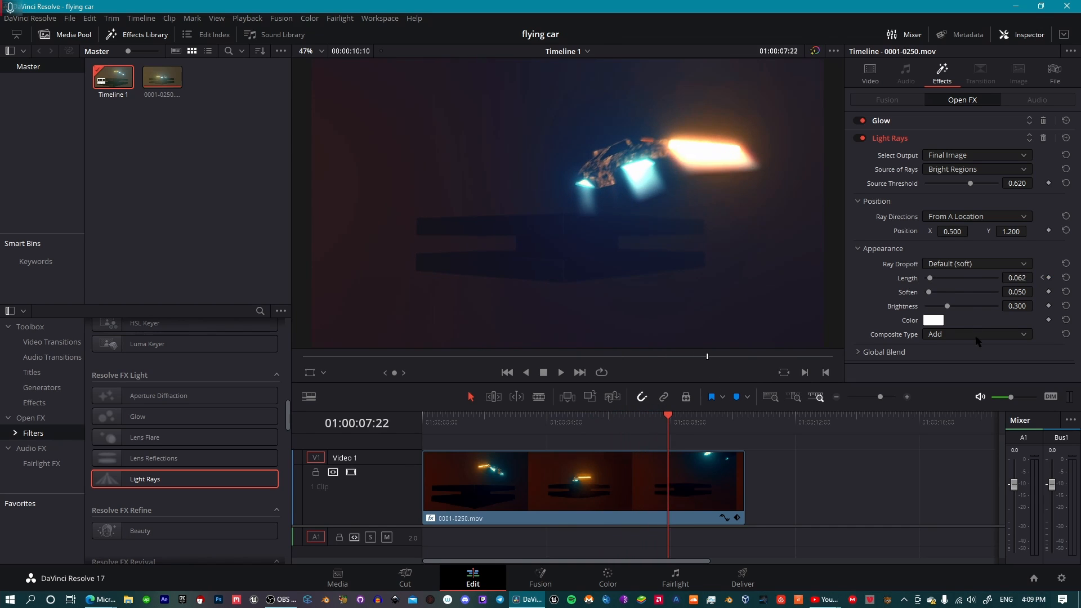
drag(930, 280, 959, 286)
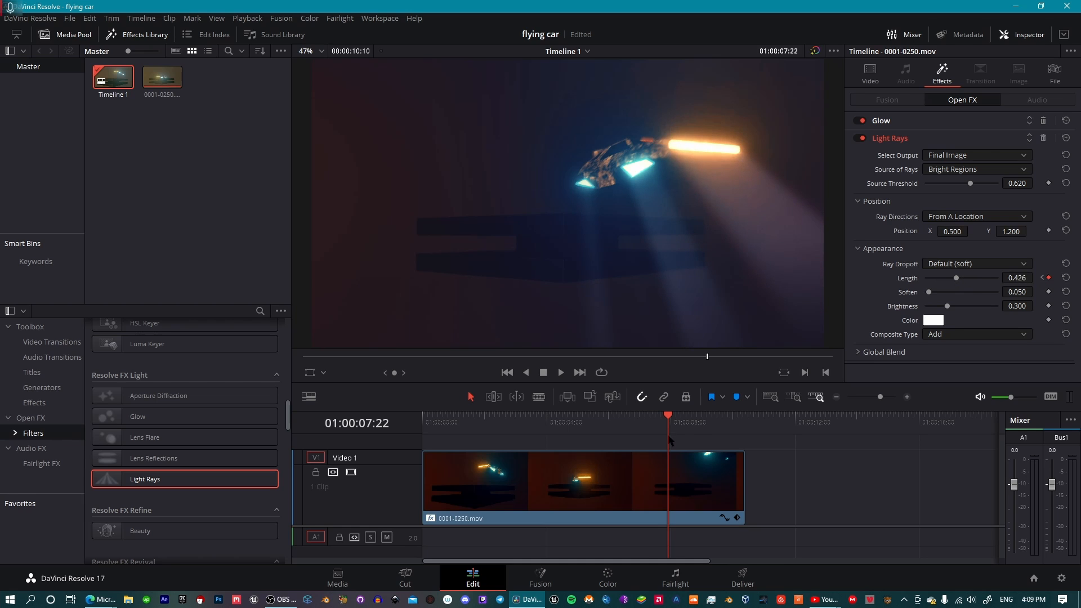
drag(670, 418, 704, 415)
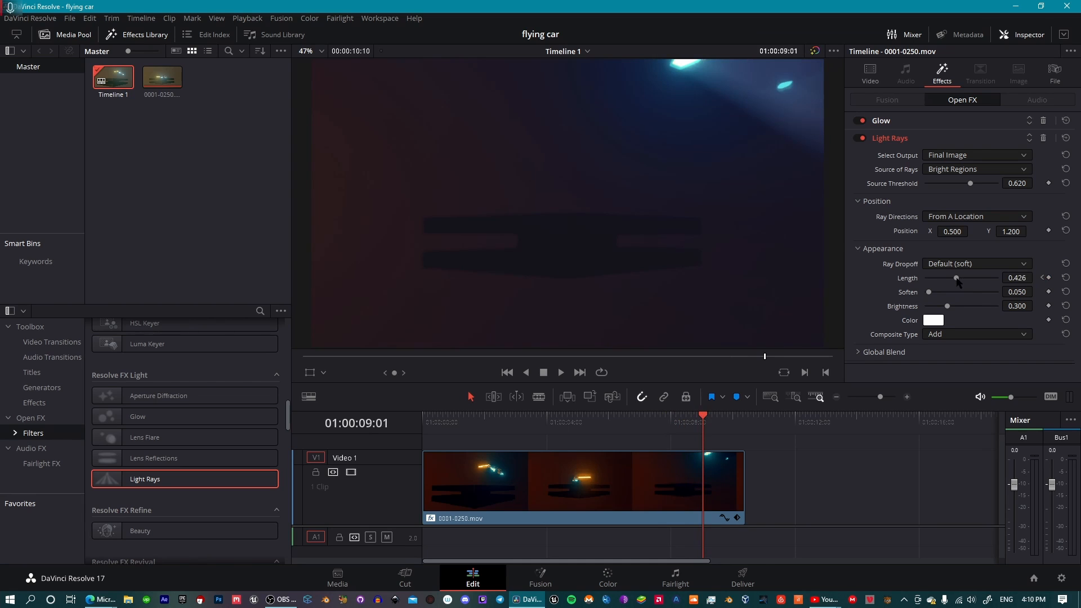
drag(957, 281, 965, 283)
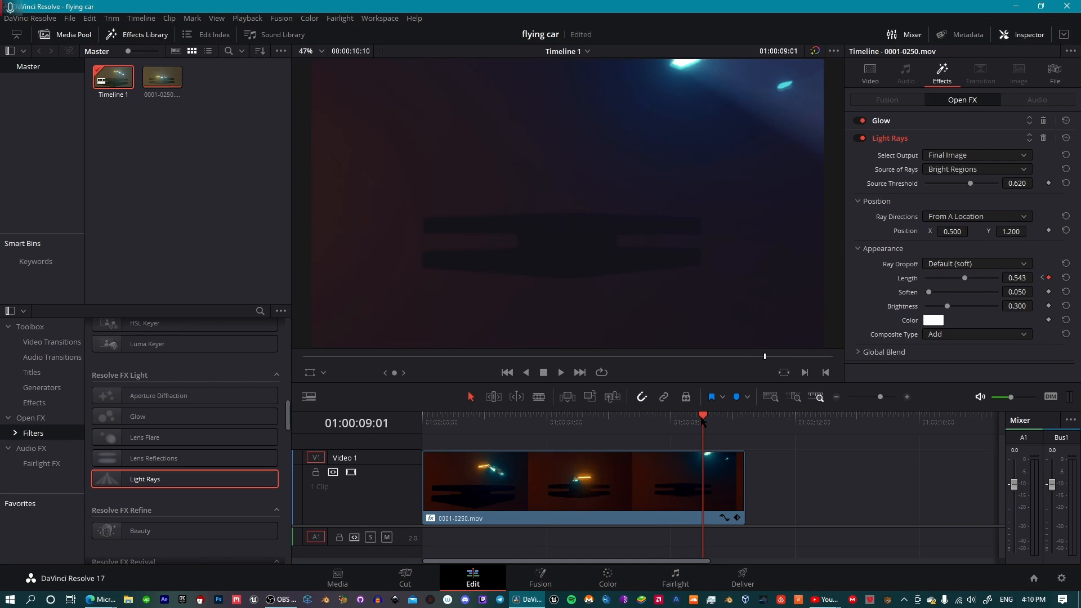
Play the clip and scrub back through the animated light rays to its first frame
key(space)
click(610, 439)
drag(609, 440, 415, 459)
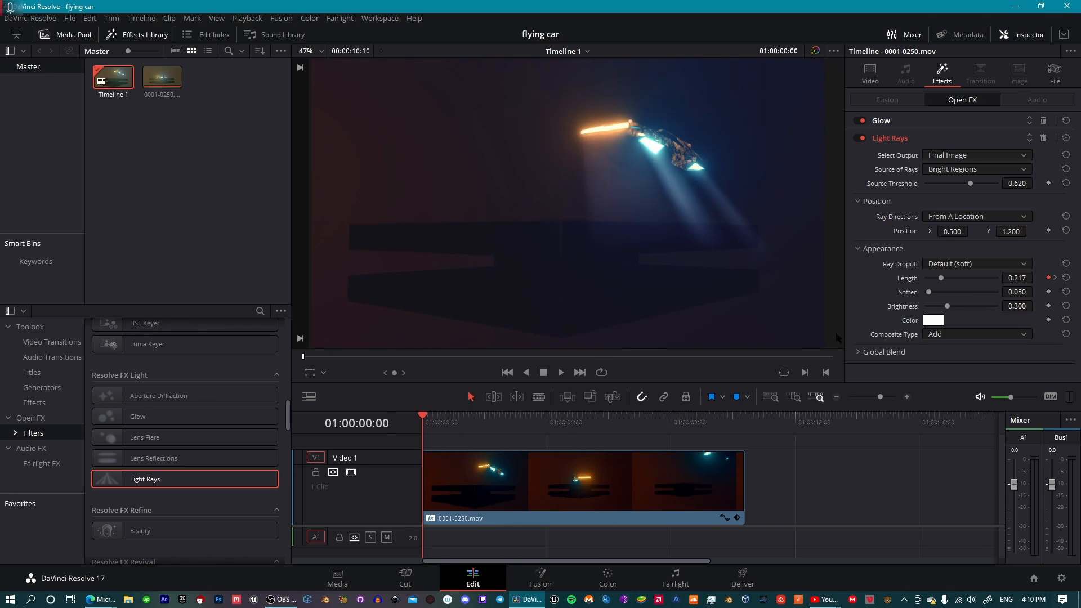
Keyframe the Light Rays soften at 0.000 on the clip's first frame and at 0.488 at 01:00:02:23
mouse_move(929, 292)
mouse_down()
mouse_move(952, 293)
mouse_move(910, 303)
mouse_move(943, 293)
mouse_move(913, 293)
mouse_up()
click(1049, 291)
drag(425, 419, 531, 421)
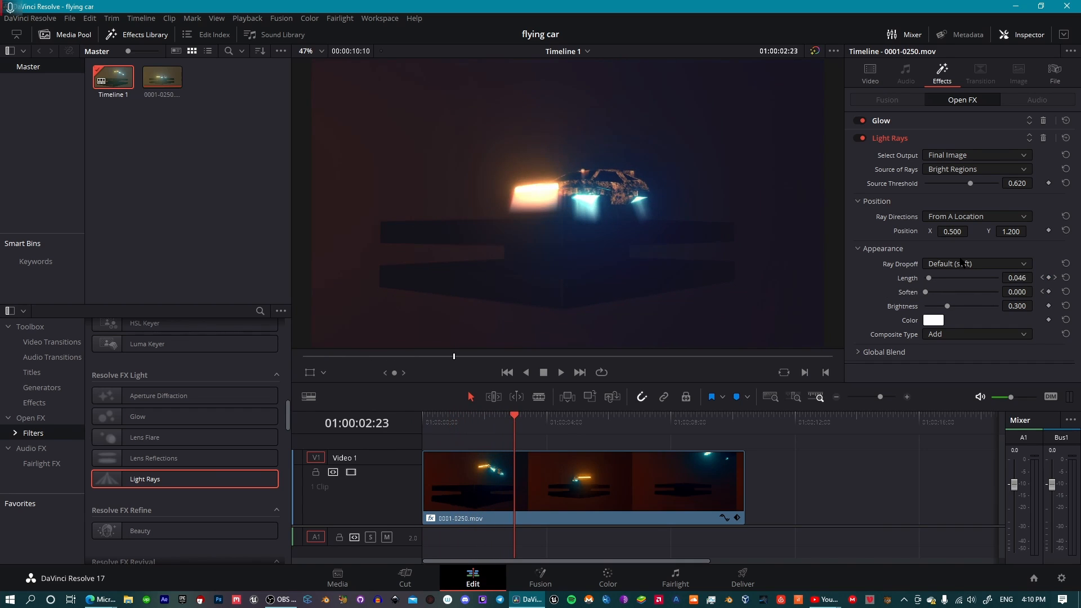
drag(928, 294, 962, 294)
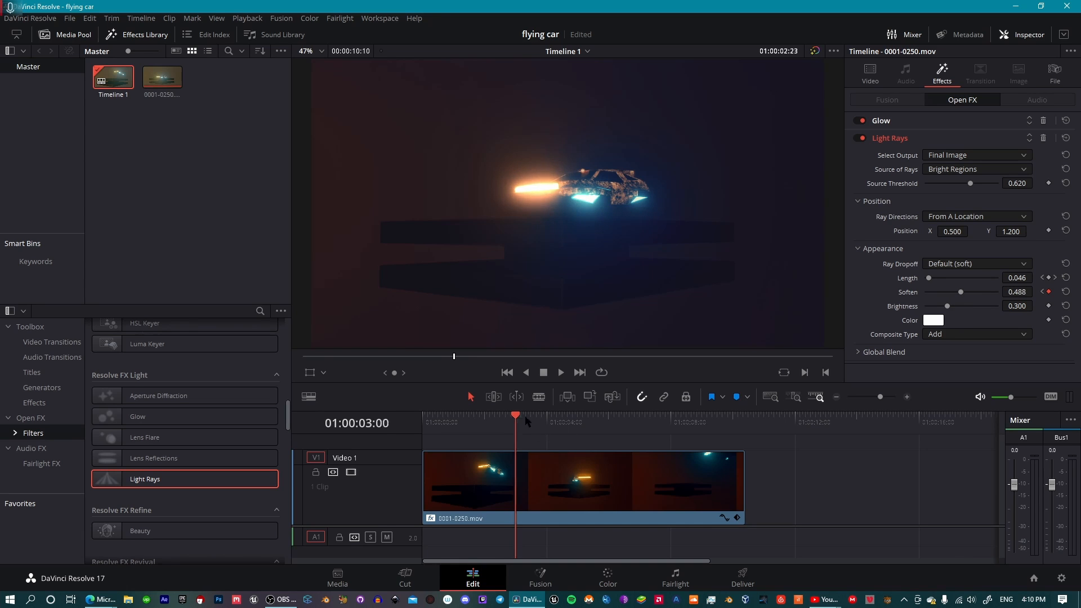
Keyframe the Light Rays soften at 0.356 at 01:00:07:10 and at 0.108 at 01:00:08:06
drag(536, 427, 653, 415)
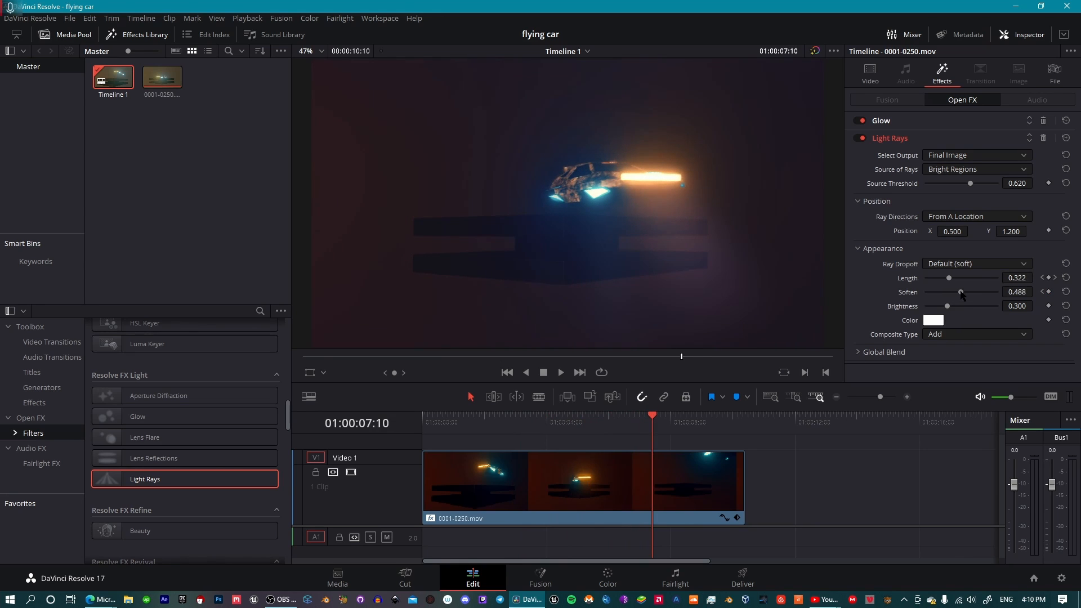
drag(962, 294, 951, 294)
drag(655, 422, 679, 419)
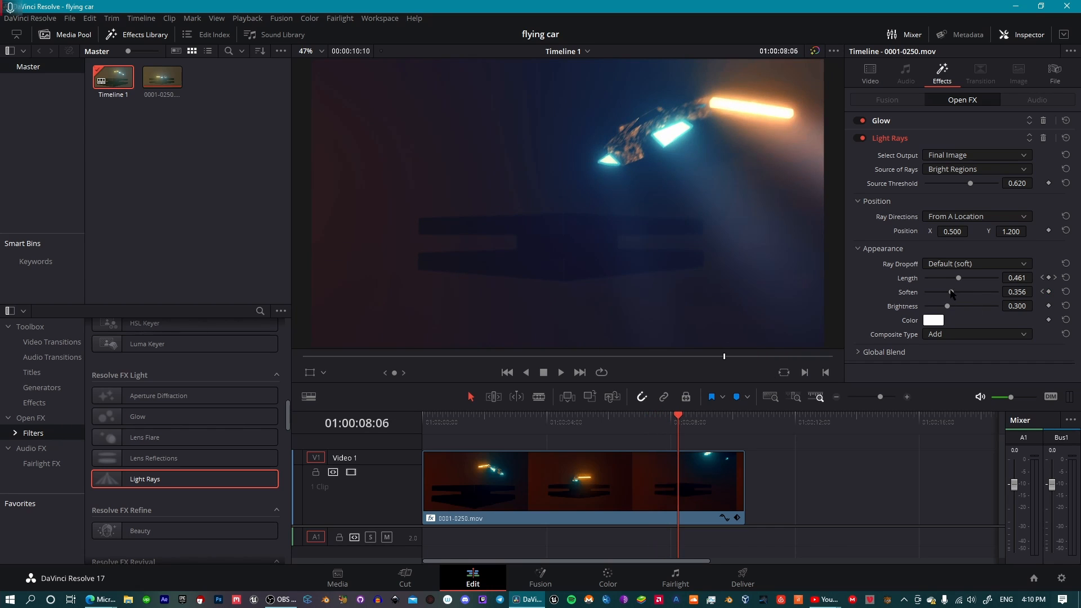
mouse_move(951, 294)
mouse_down()
mouse_move(921, 295)
mouse_move(930, 298)
mouse_up()
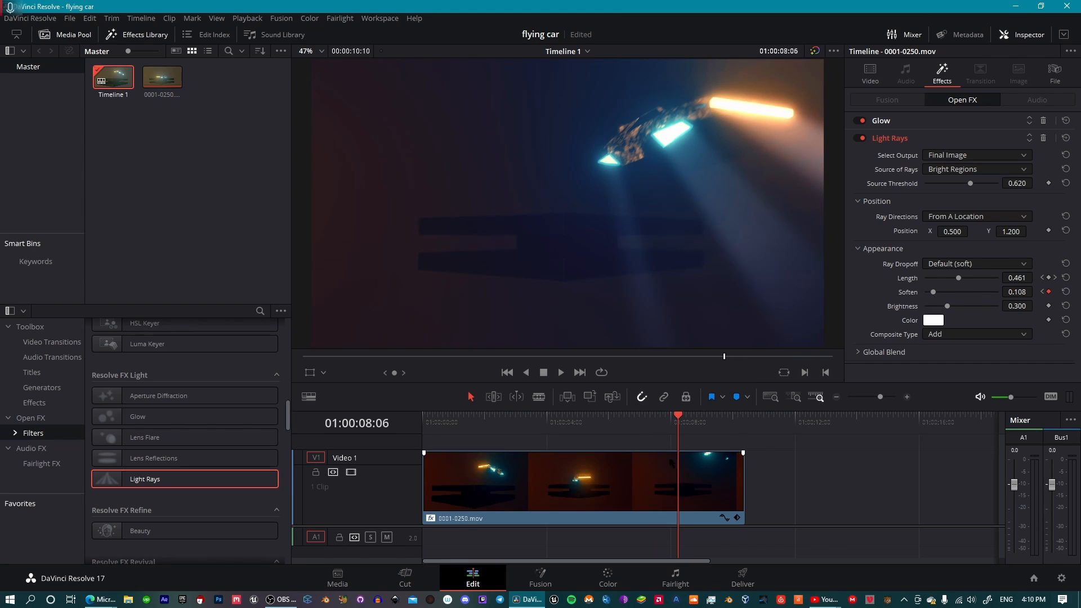
Keyframe the Light Rays brightness at 0.271 on the clip's first frame and at 0.566 at 01:00:02:22
drag(686, 426, 577, 454)
drag(485, 422, 406, 428)
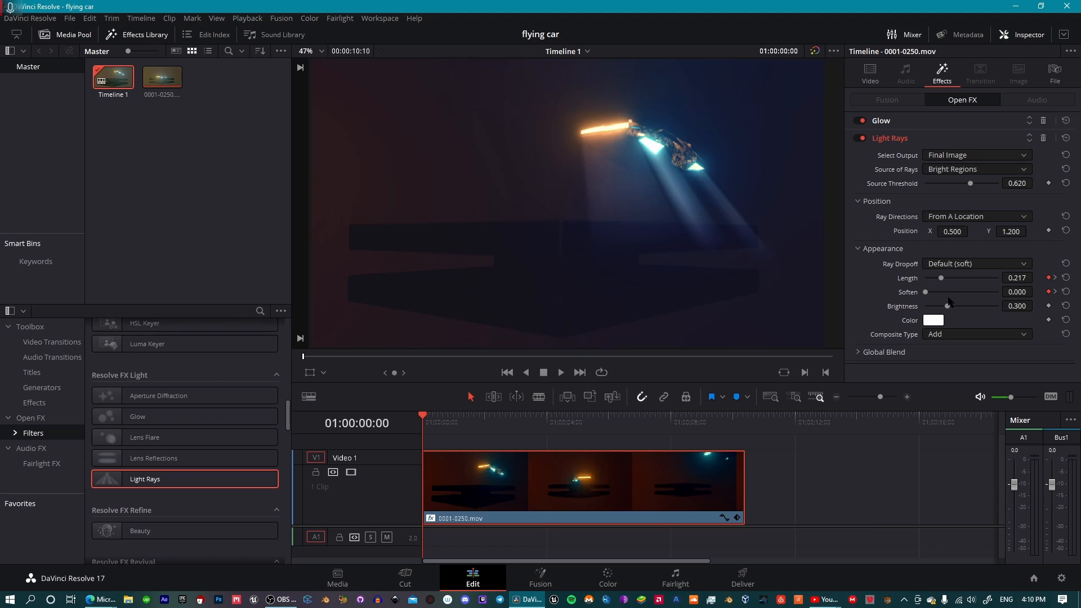
mouse_move(948, 306)
mouse_down()
mouse_move(994, 307)
mouse_move(924, 310)
mouse_move(946, 307)
mouse_up()
drag(432, 423, 513, 424)
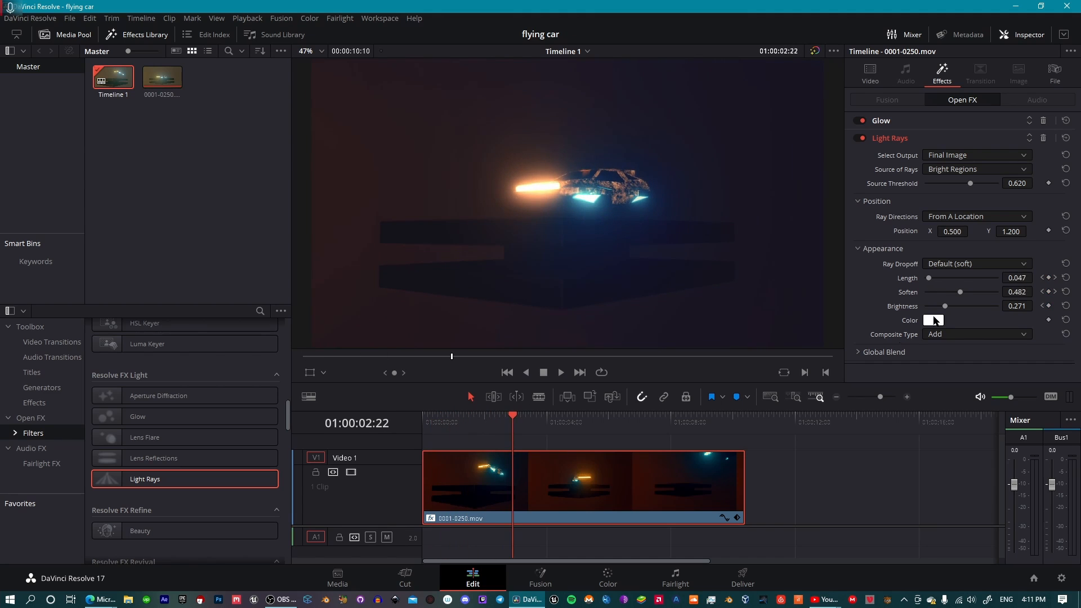
drag(949, 306, 967, 307)
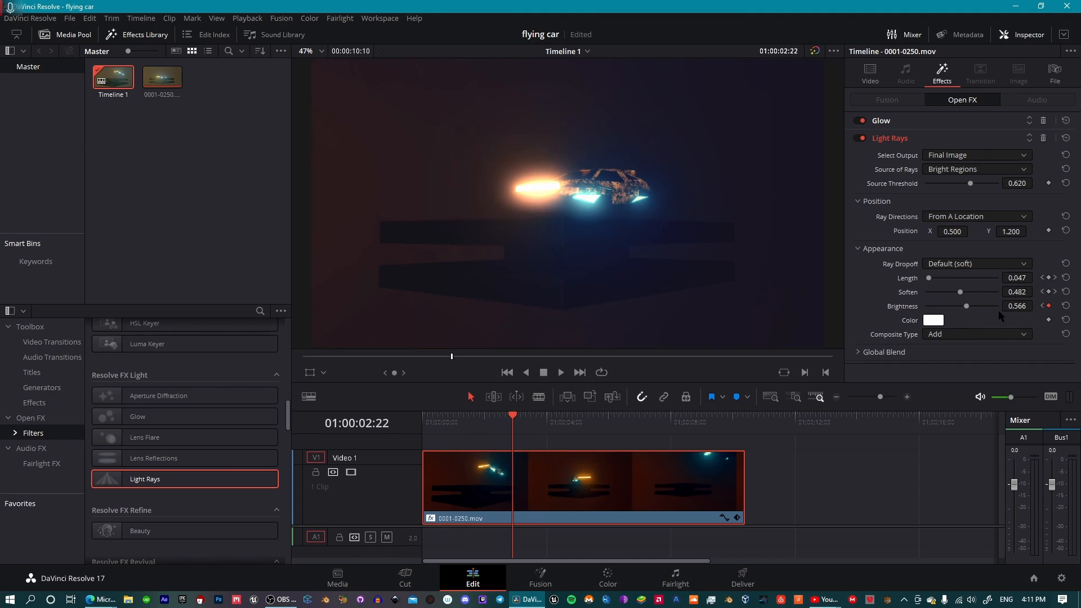
Keyframe the Light Rays brightness at 0.333 at 01:00:06:21 and at 0.620 at 01:00:08:15
drag(517, 422, 636, 421)
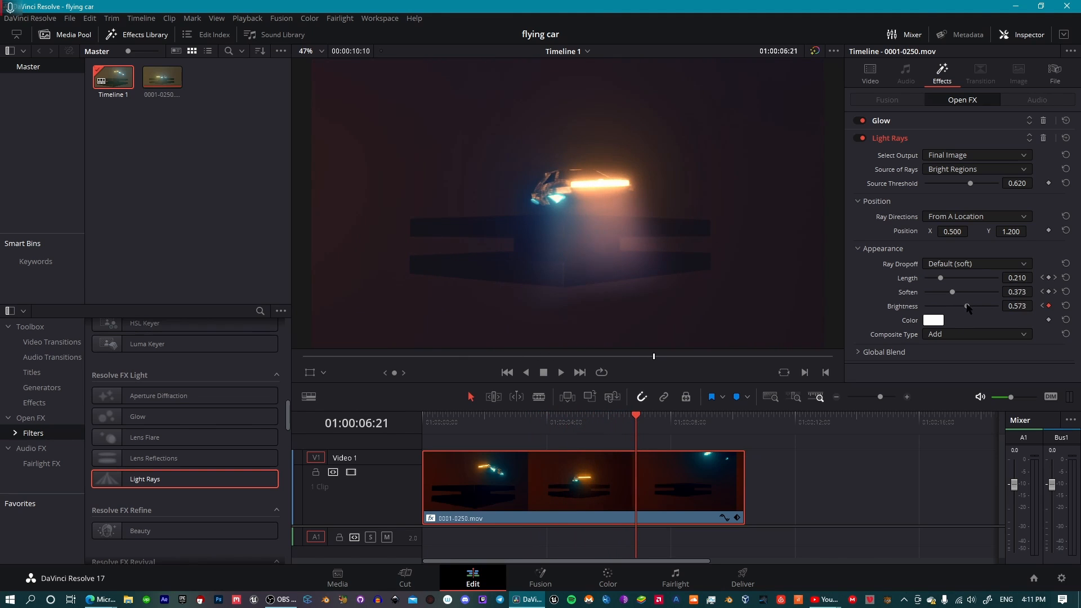
drag(967, 307, 950, 310)
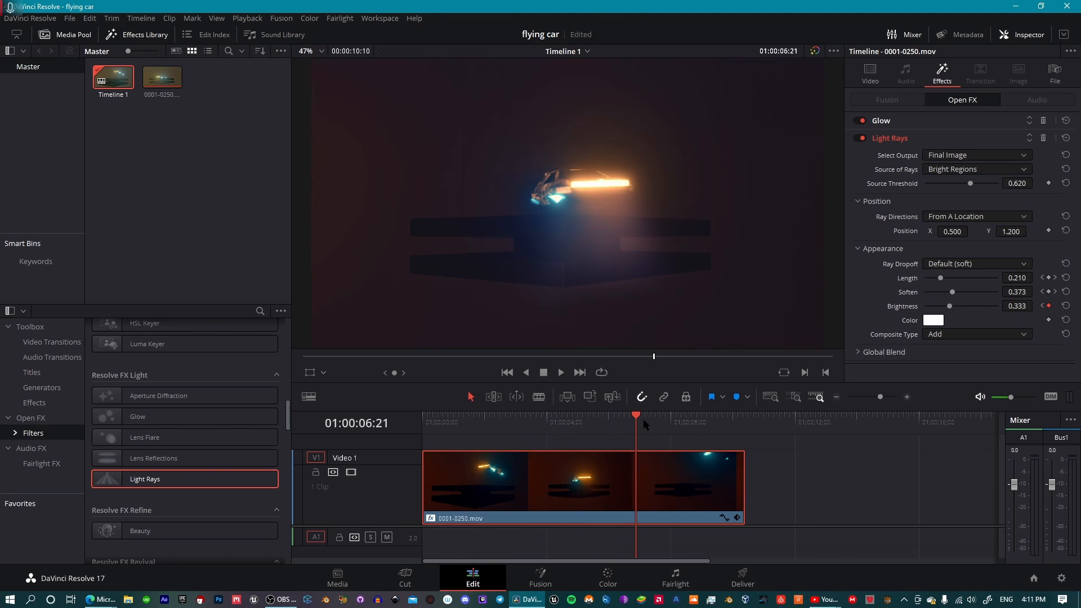
drag(644, 422, 693, 424)
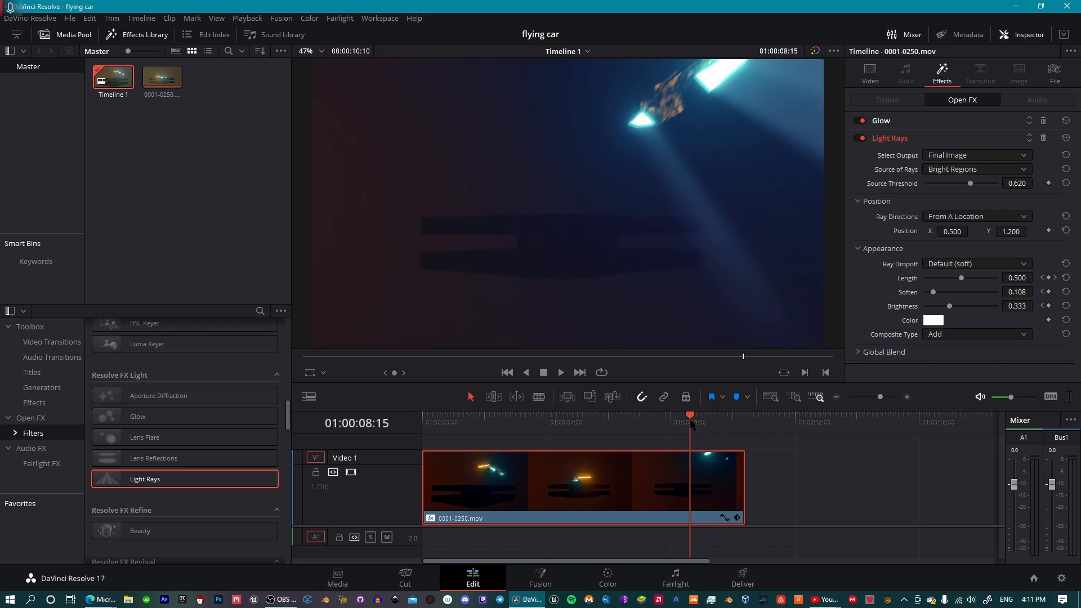
mouse_move(950, 307)
mouse_down()
mouse_move(975, 307)
mouse_move(959, 311)
mouse_up()
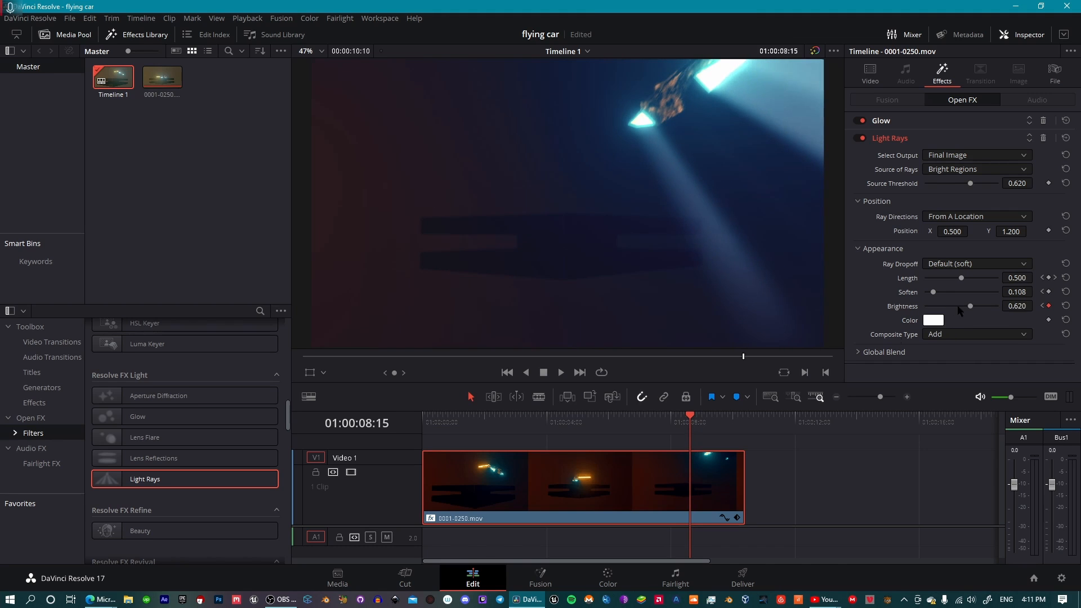
Raise the Light Rays brightness keyframe on the clip's first frame to 0.589
drag(690, 420, 424, 438)
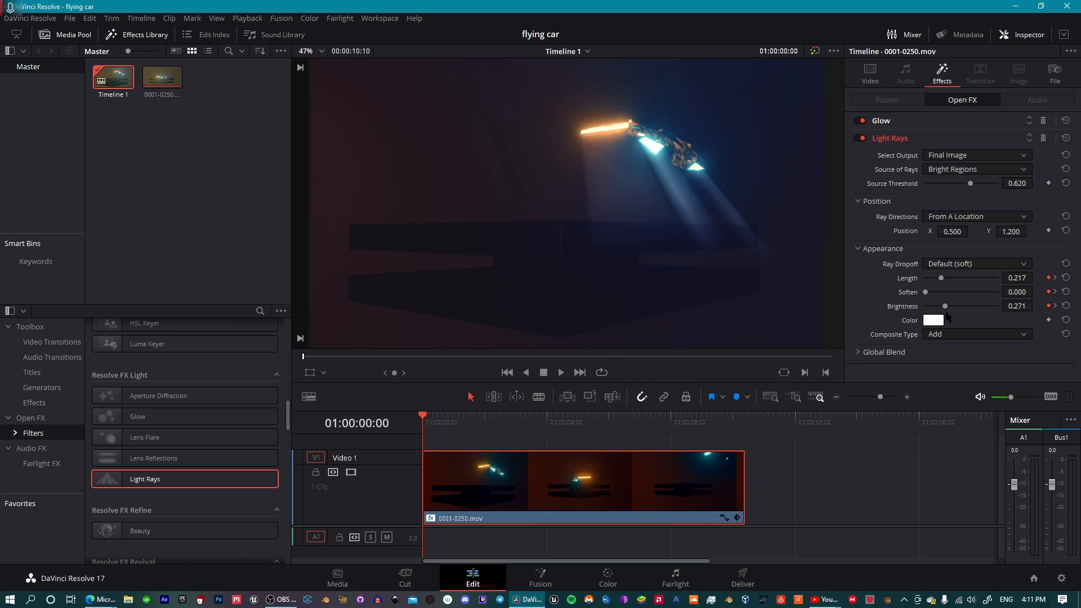
drag(947, 307, 965, 308)
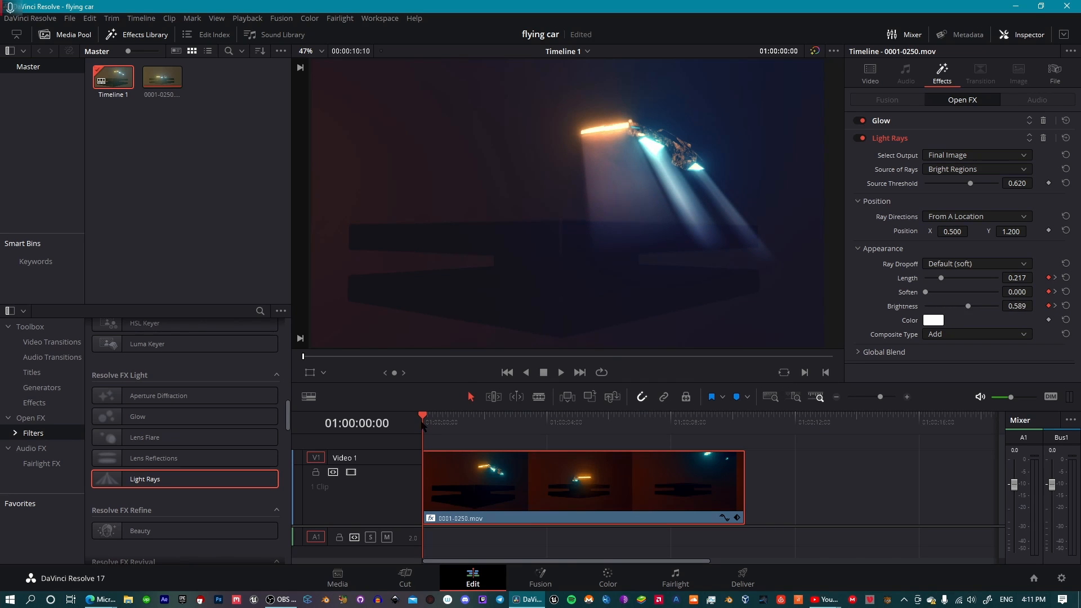
drag(426, 422, 413, 445)
Try blue, green and red tints for the Light Rays color and return it to white #ffffff
click(932, 320)
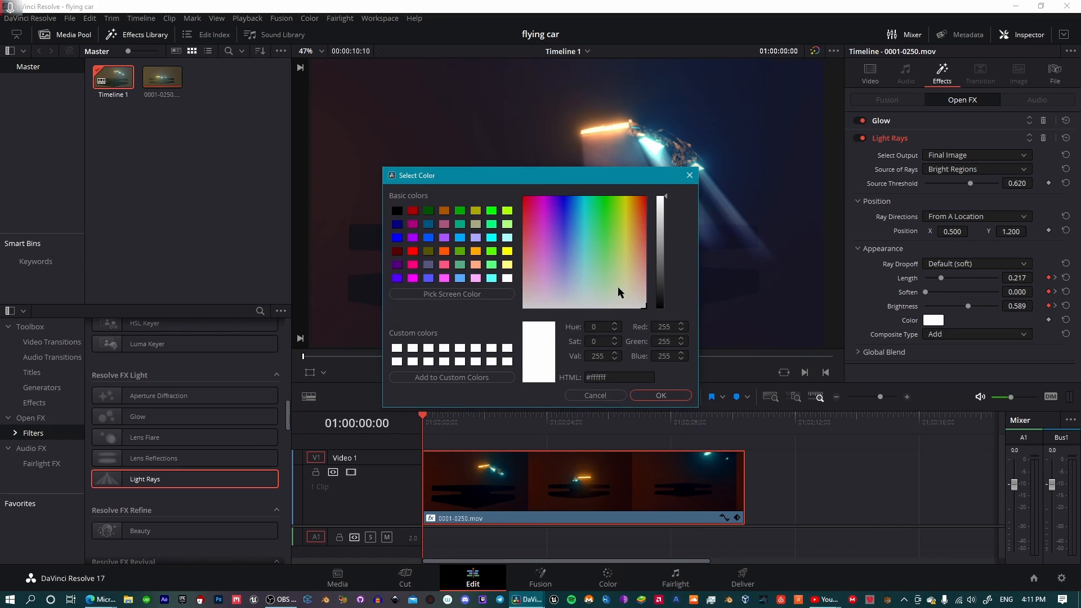
click(566, 230)
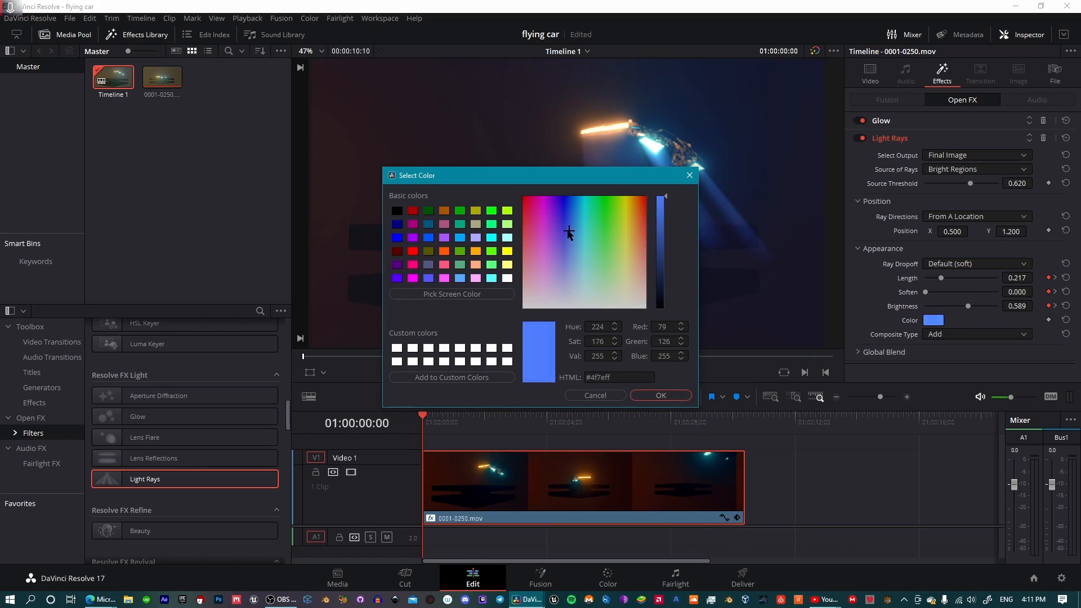
drag(562, 168, 809, 319)
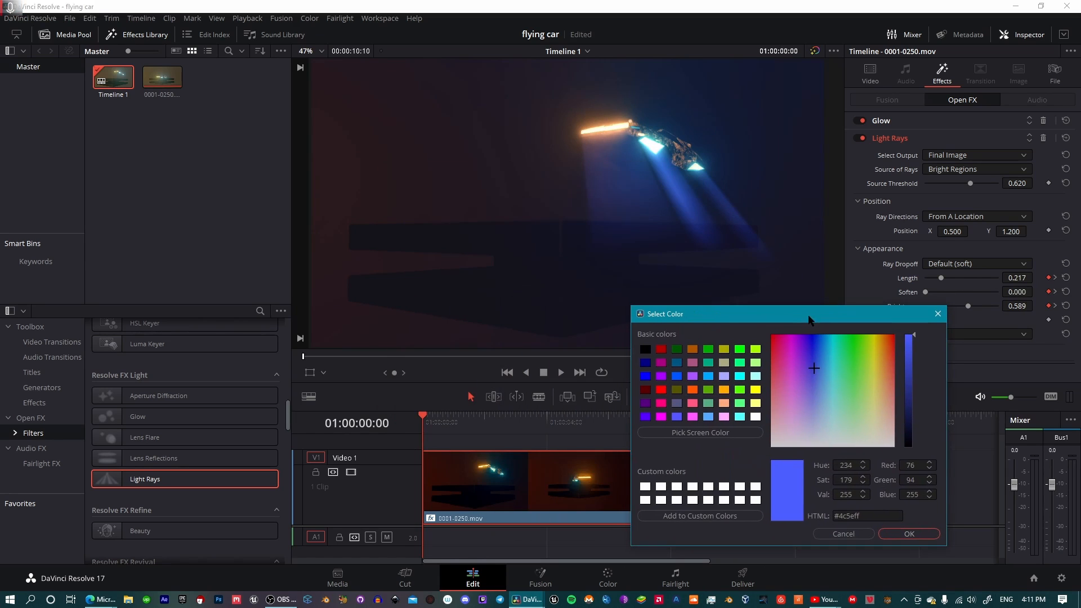
click(846, 360)
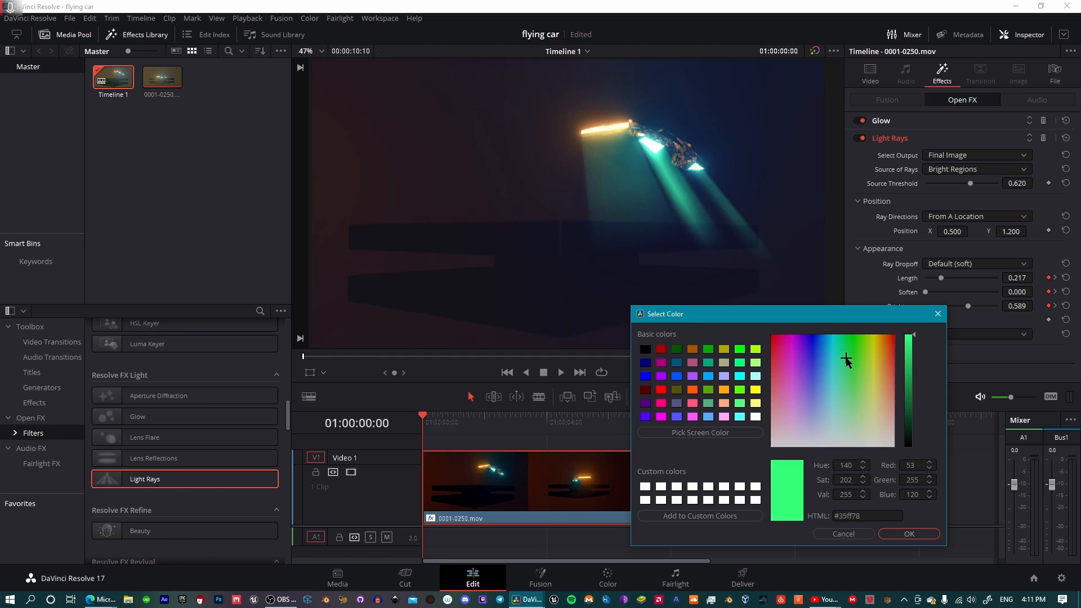
click(773, 356)
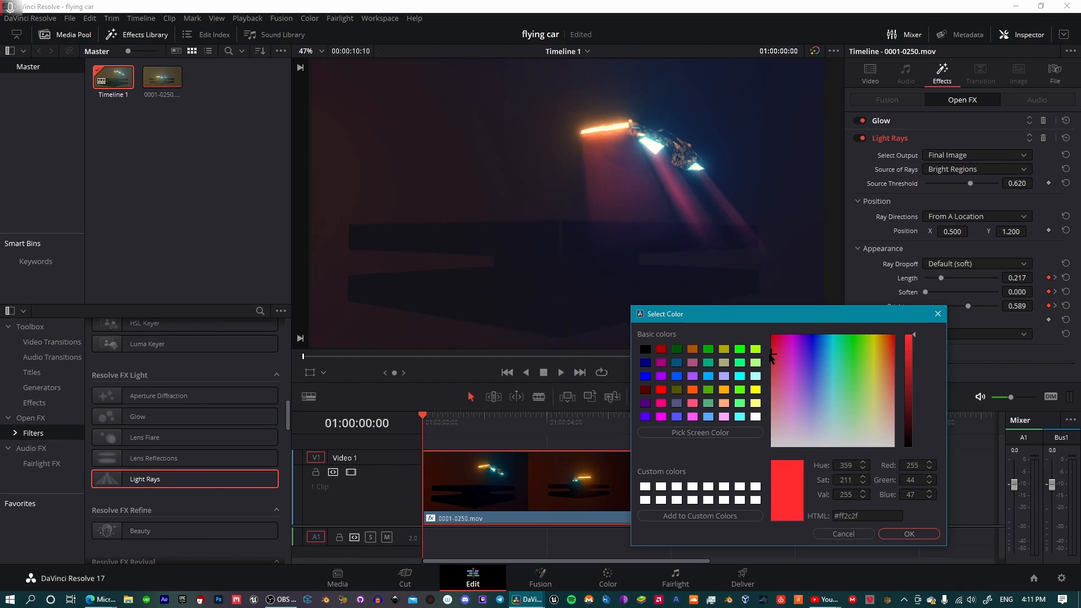
drag(771, 356, 771, 471)
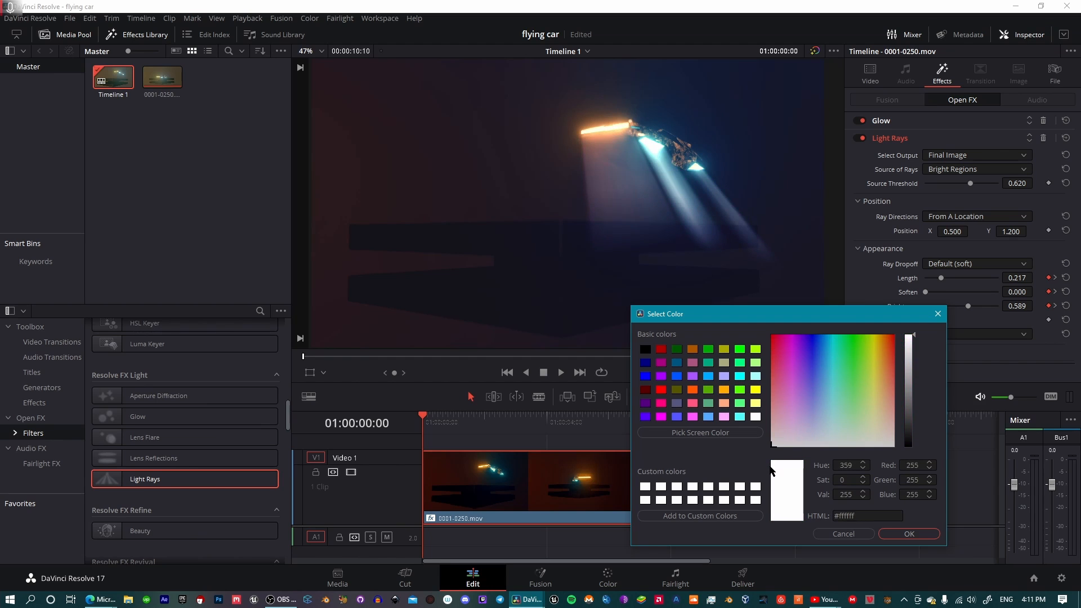
click(901, 535)
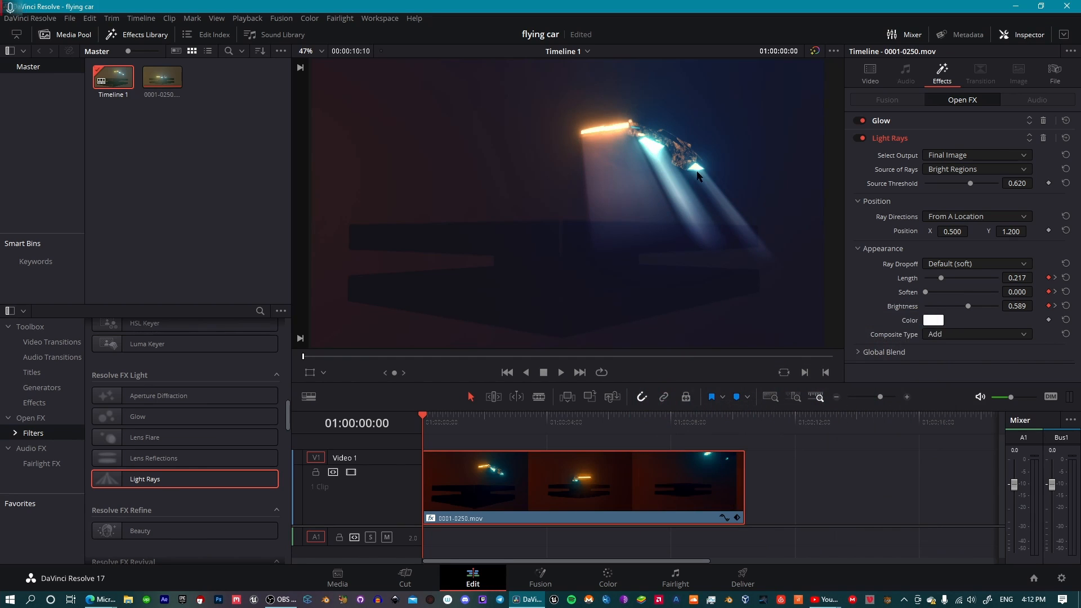
click(937, 335)
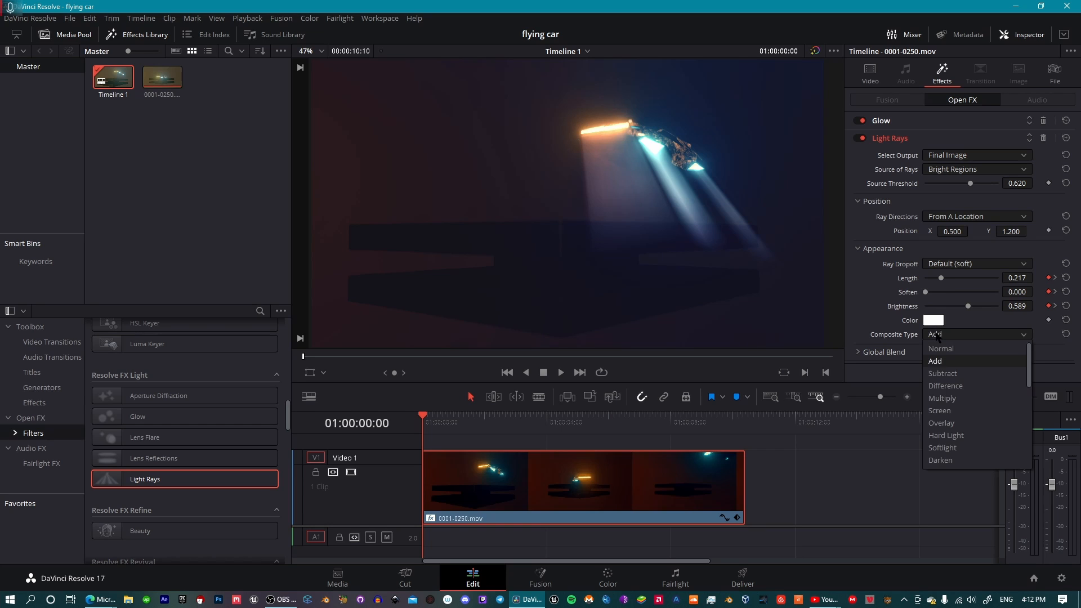
click(889, 318)
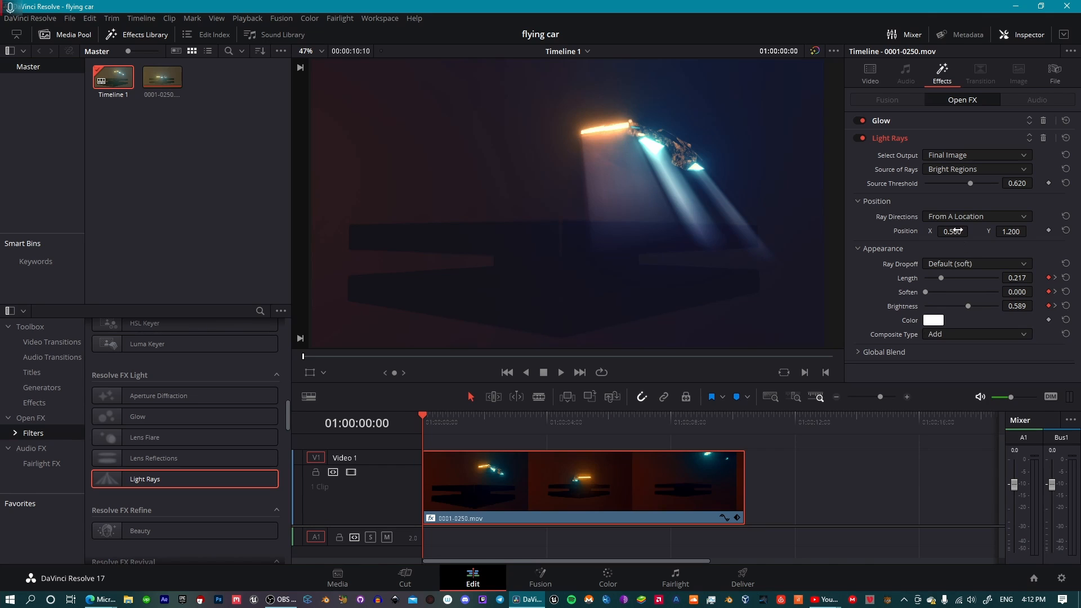
Set the Light Rays position X to 0.617 and the first-frame length to 0.155 and soften to 0.086, saving the project
drag(956, 233, 972, 230)
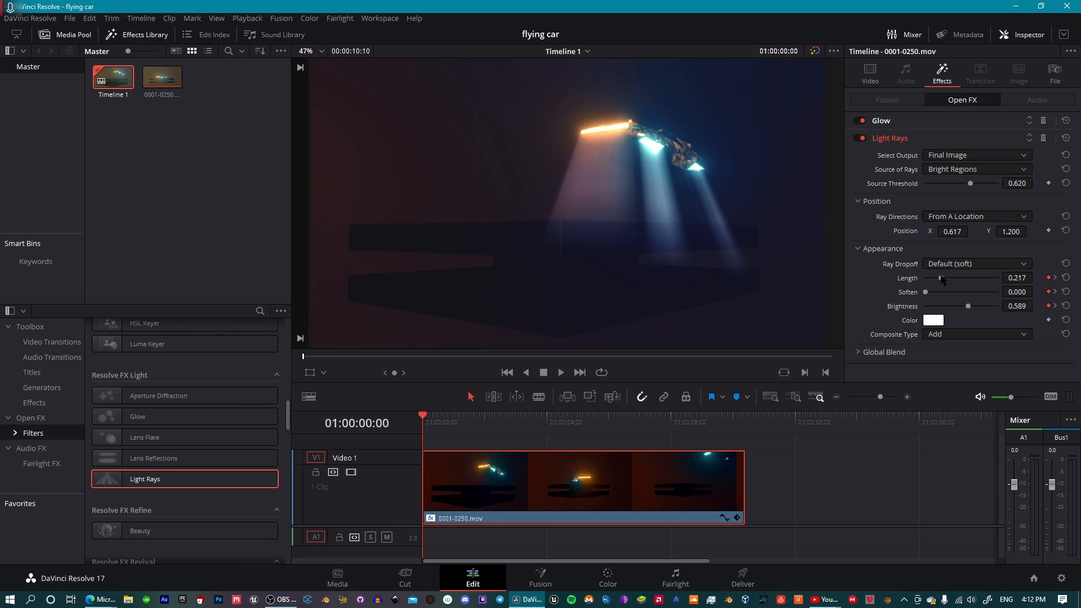
drag(941, 279, 938, 282)
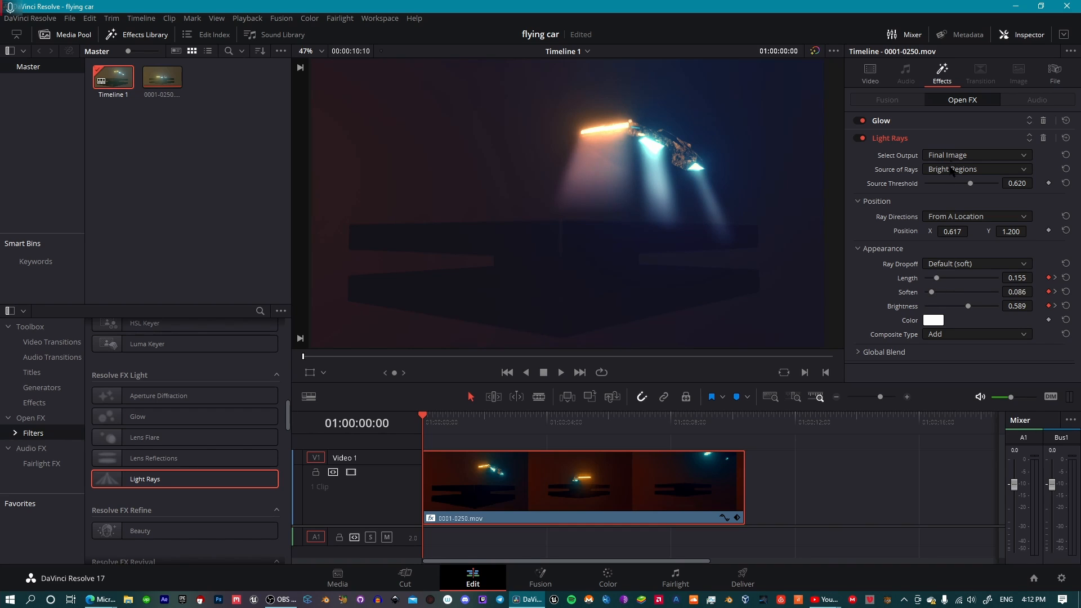
key(ctrl+s)
Lower the Light Rays source threshold to 0.535, set the source of rays to Edges and save the project
drag(981, 187, 964, 200)
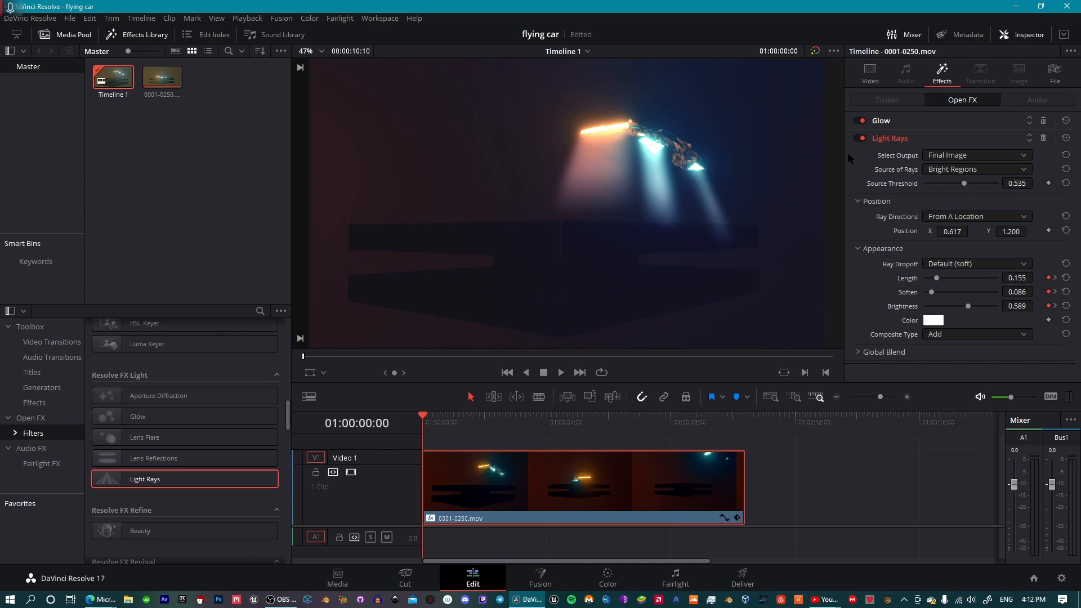
key(ctrl+s)
click(970, 172)
click(970, 172)
click(961, 170)
click(949, 197)
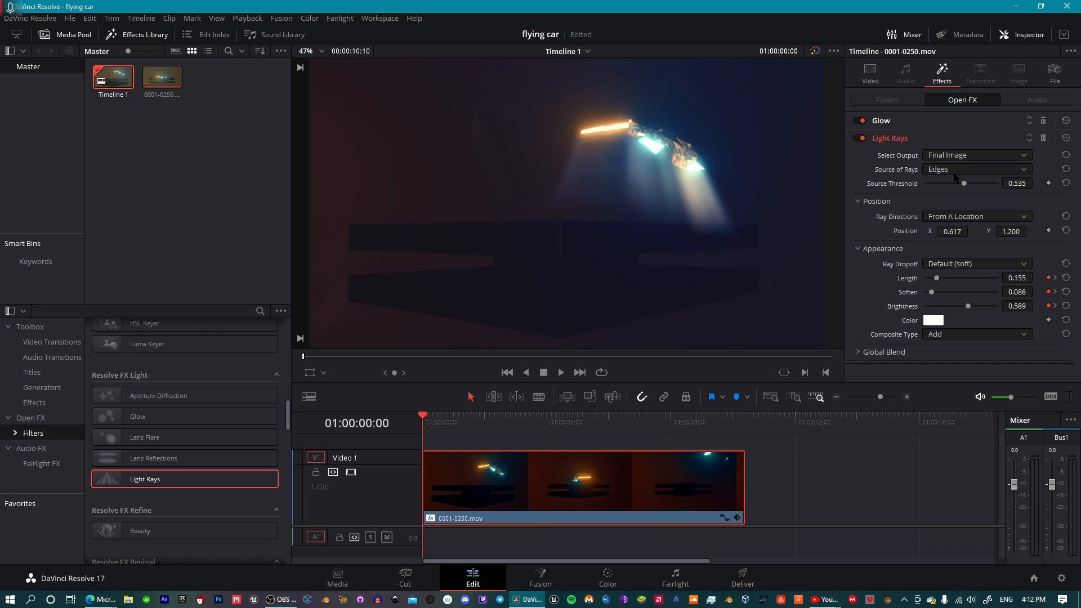
key(ctrl+s)
Keyframe the Light Rays length at 0.078 at 01:00:03:20 and play the clip from its first frame
drag(424, 420, 543, 447)
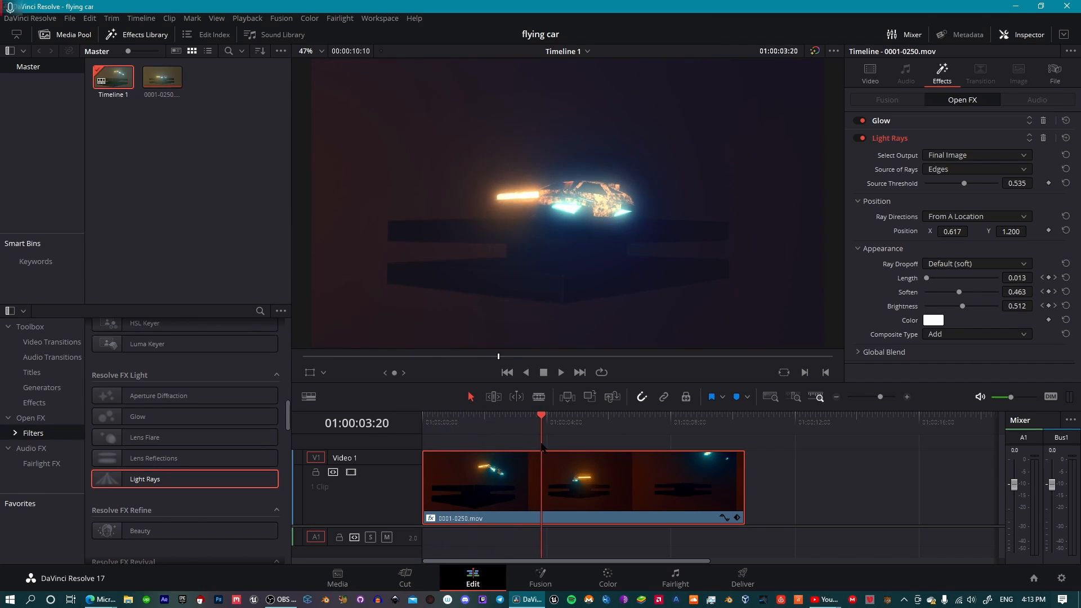
drag(930, 279, 931, 279)
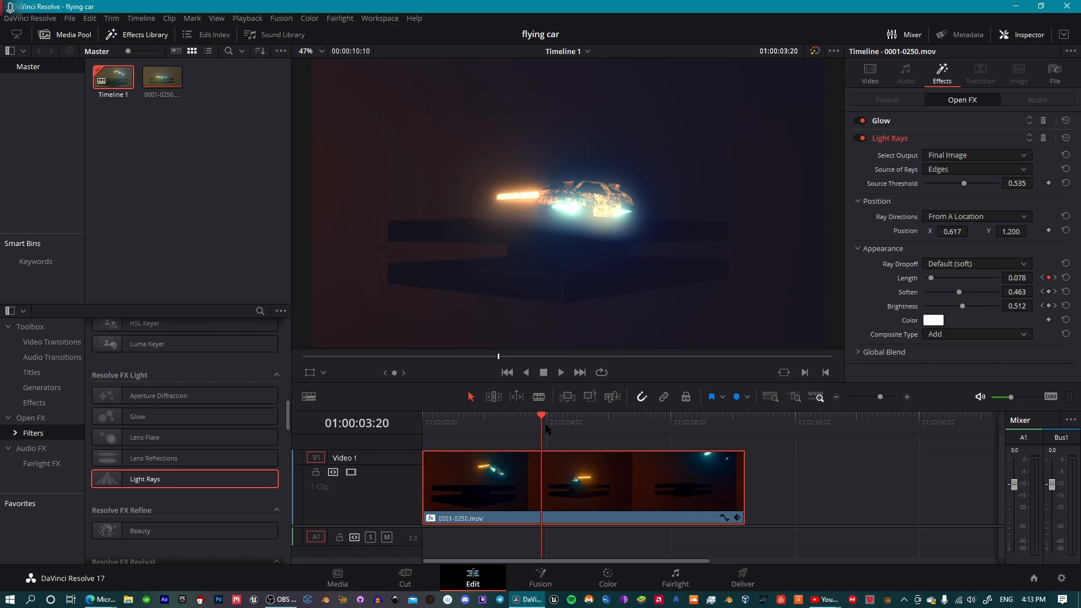
drag(546, 428, 403, 477)
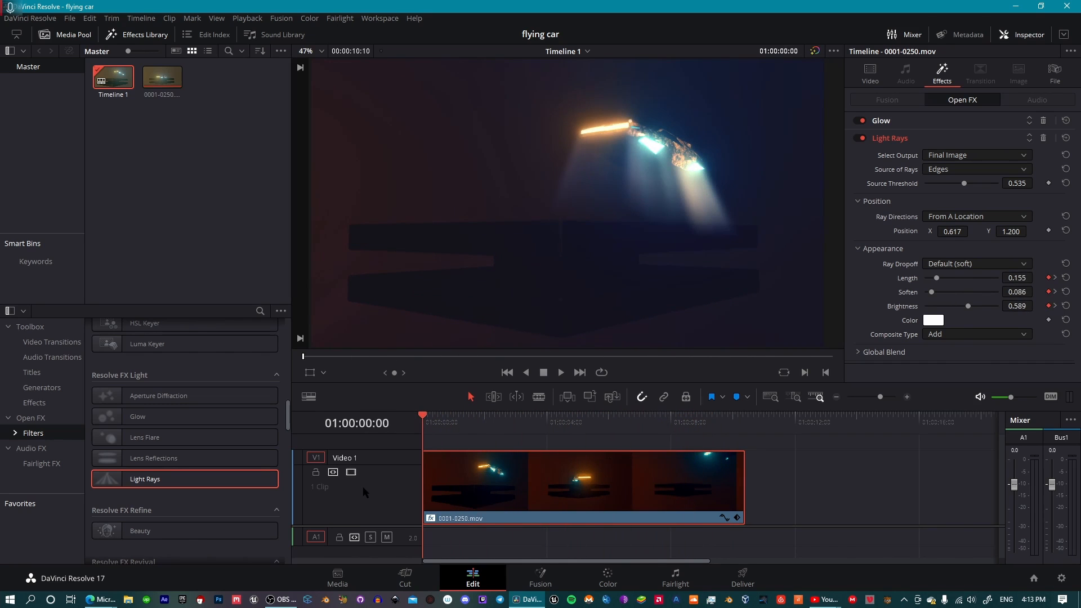
key(space)
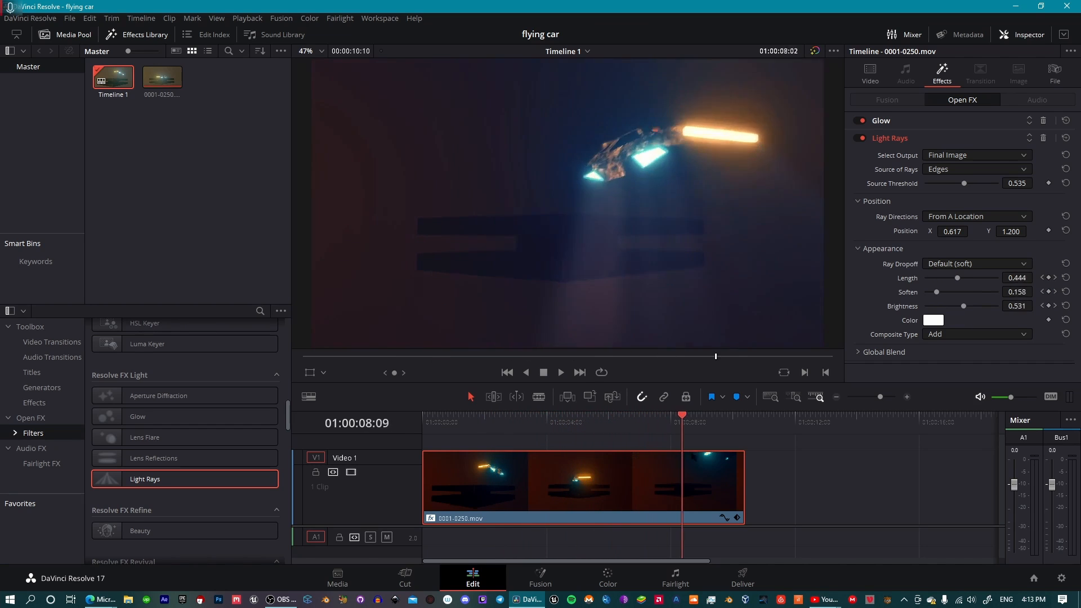
drag(706, 418, 407, 467)
Search the effects for "cam", apply Camera Shake to the flying car clip and play it back
click(260, 310)
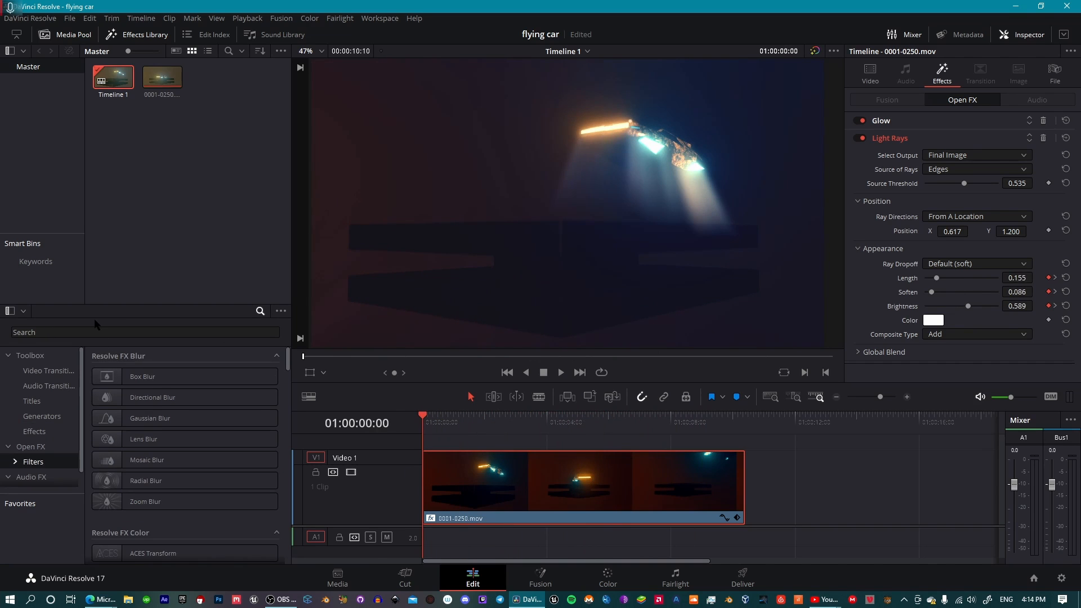
click(53, 333)
text(cam)
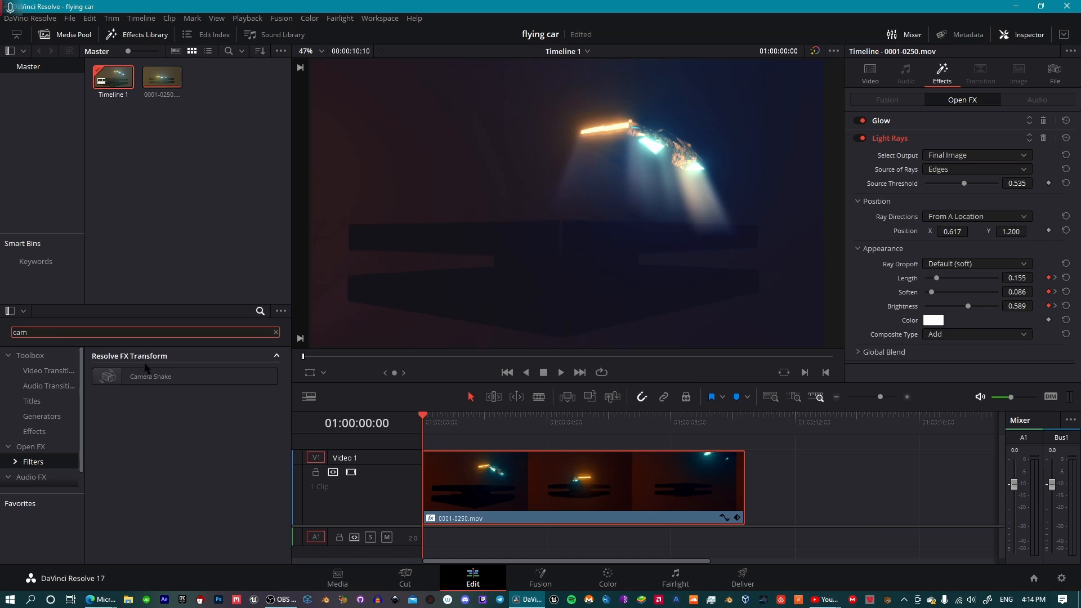
drag(141, 376, 519, 487)
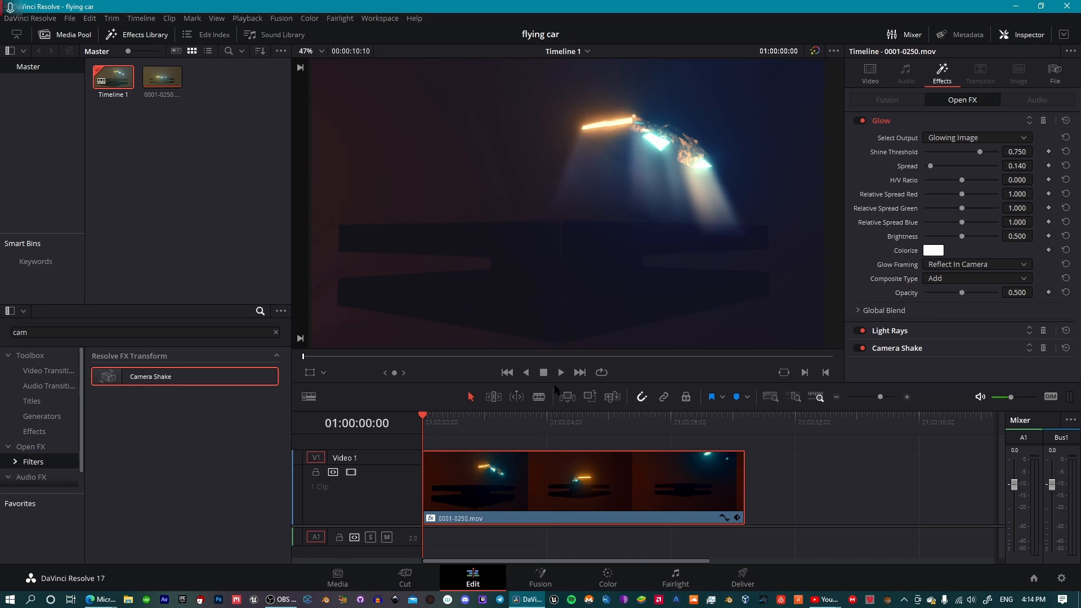
click(561, 372)
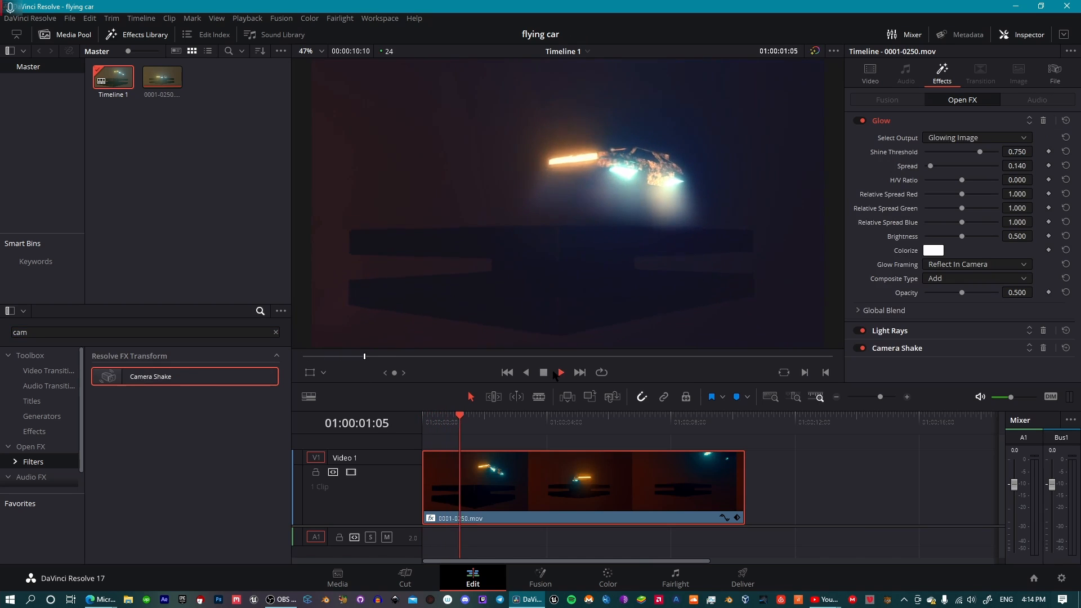
Set the Camera Shake motion scale to 0.558 and speed scale to 1.426, then replay the clip from its first frame
click(544, 374)
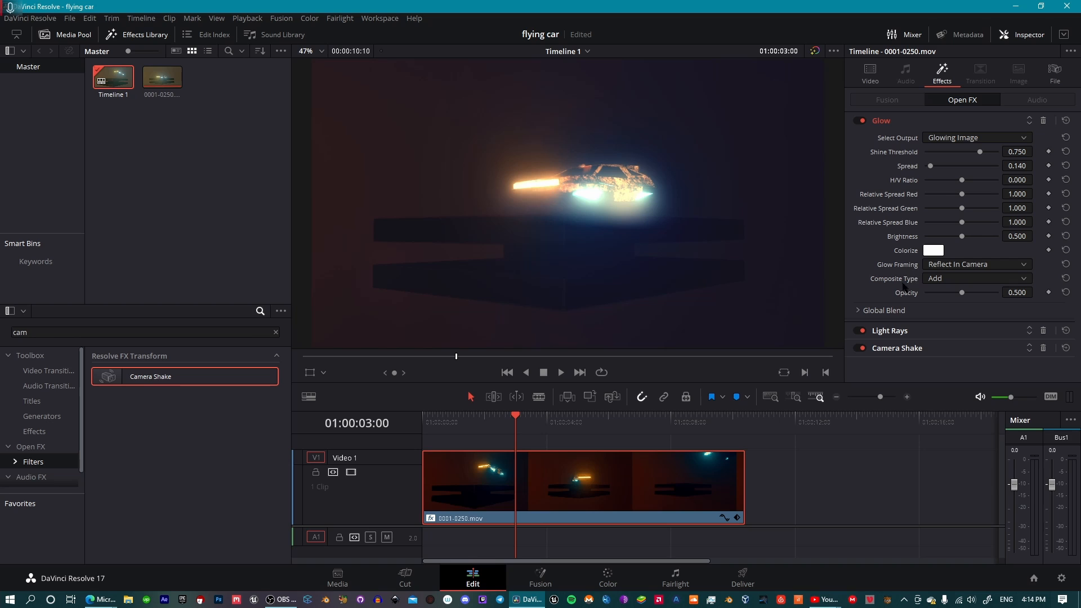
click(888, 350)
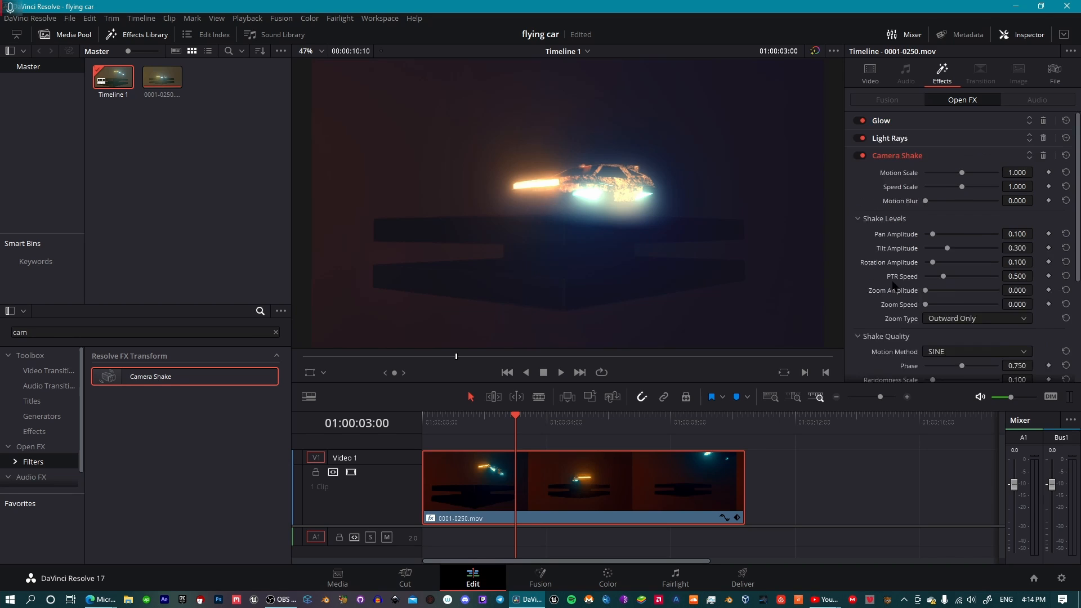
scroll(929, 253, down, 1)
scroll(962, 186, up, 1)
mouse_move(962, 173)
mouse_down()
mouse_move(949, 173)
mouse_move(978, 188)
mouse_up()
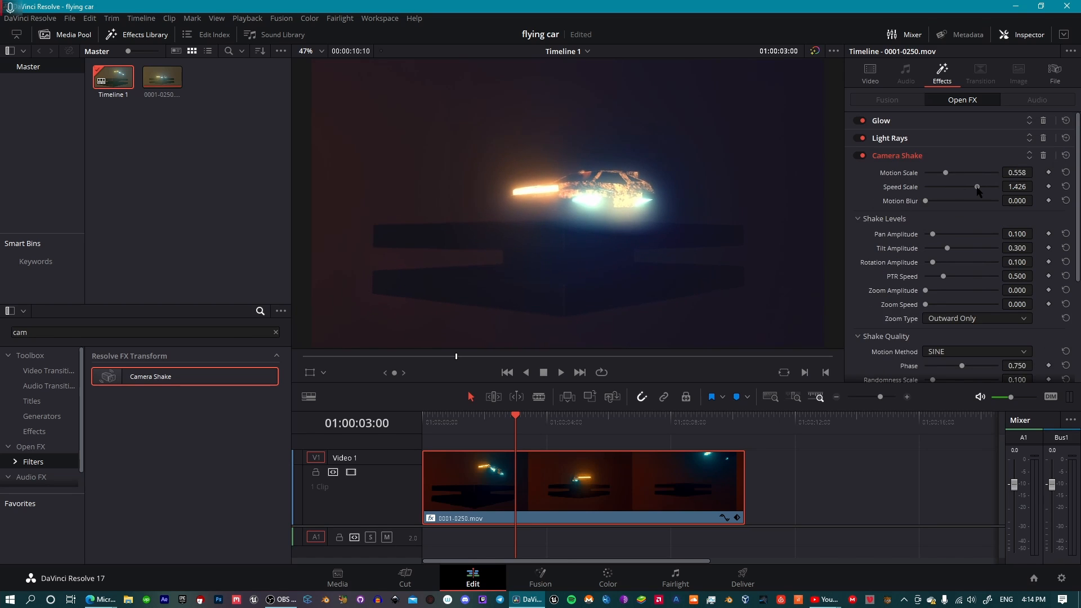
drag(513, 420, 426, 419)
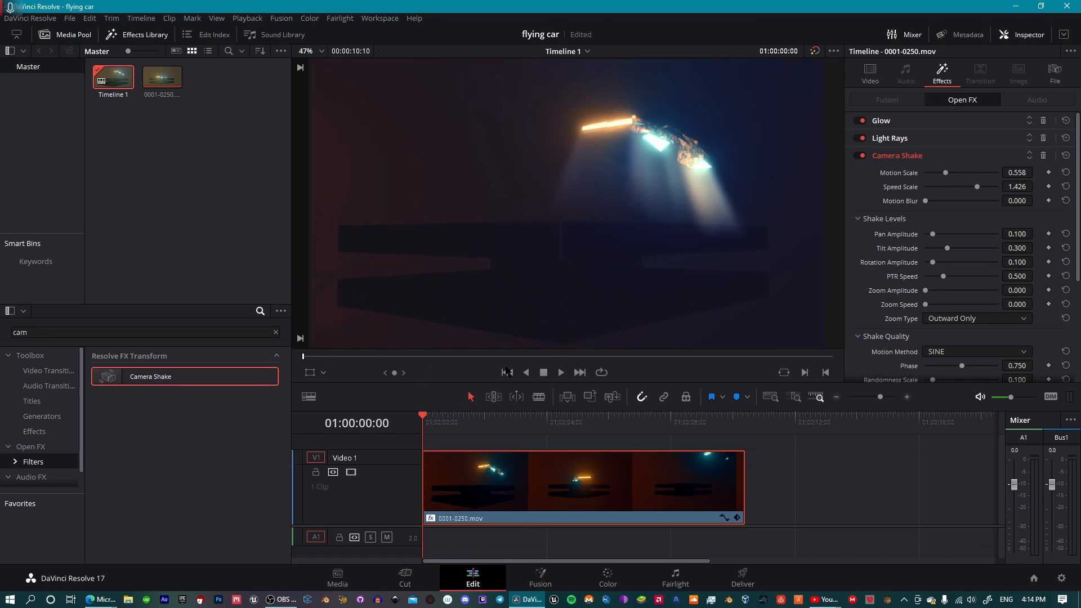
click(561, 372)
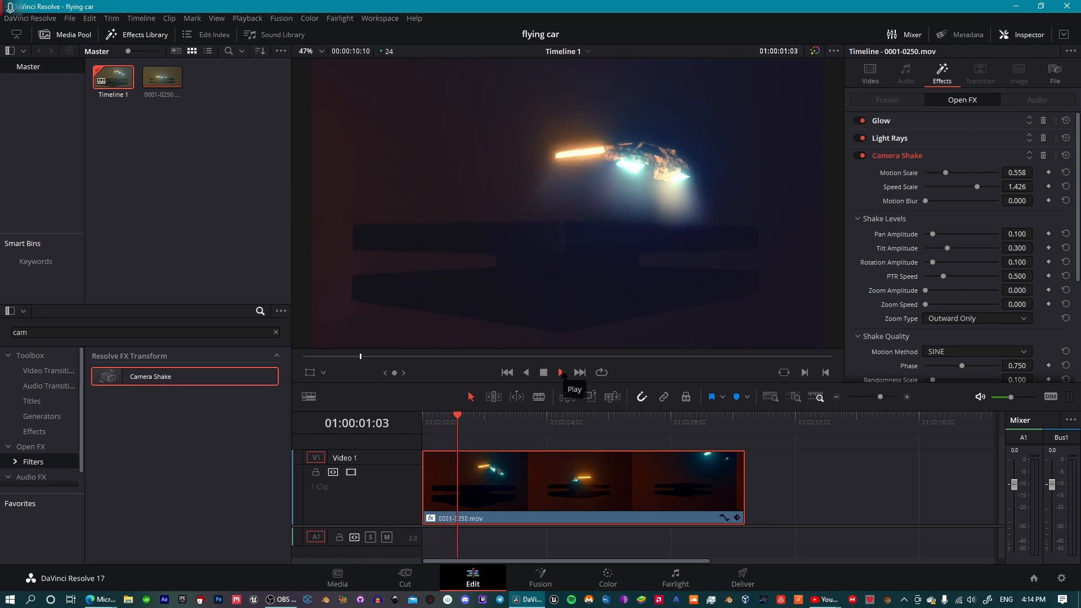
Set the Camera Shake motion scale to 0.171, speed scale to 1.147 and motion blur to 0.294, and replay the clip from the start
drag(946, 173, 933, 176)
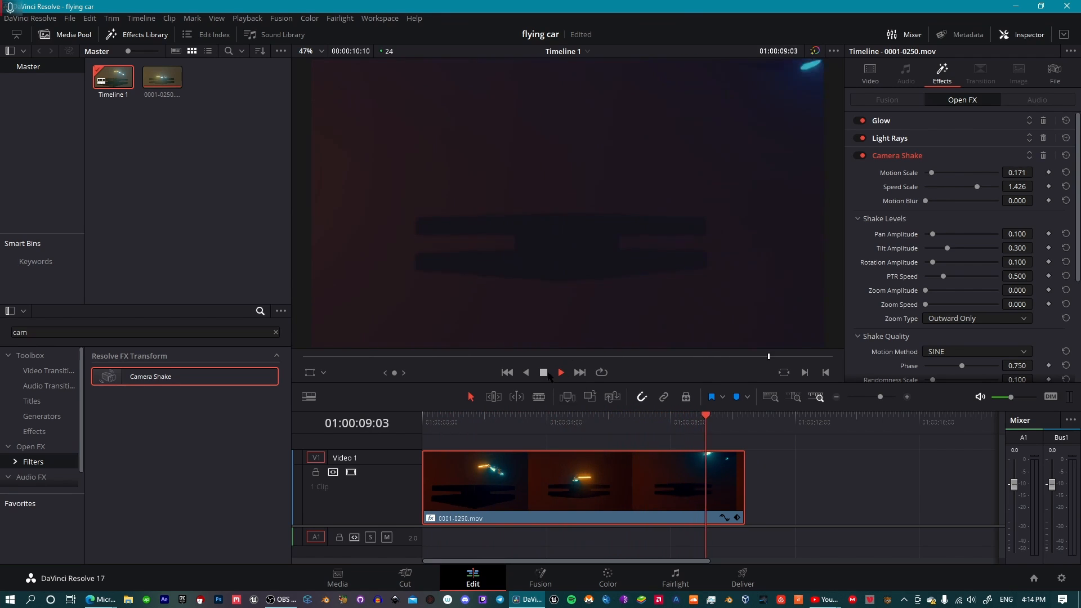
key(space)
key(Home)
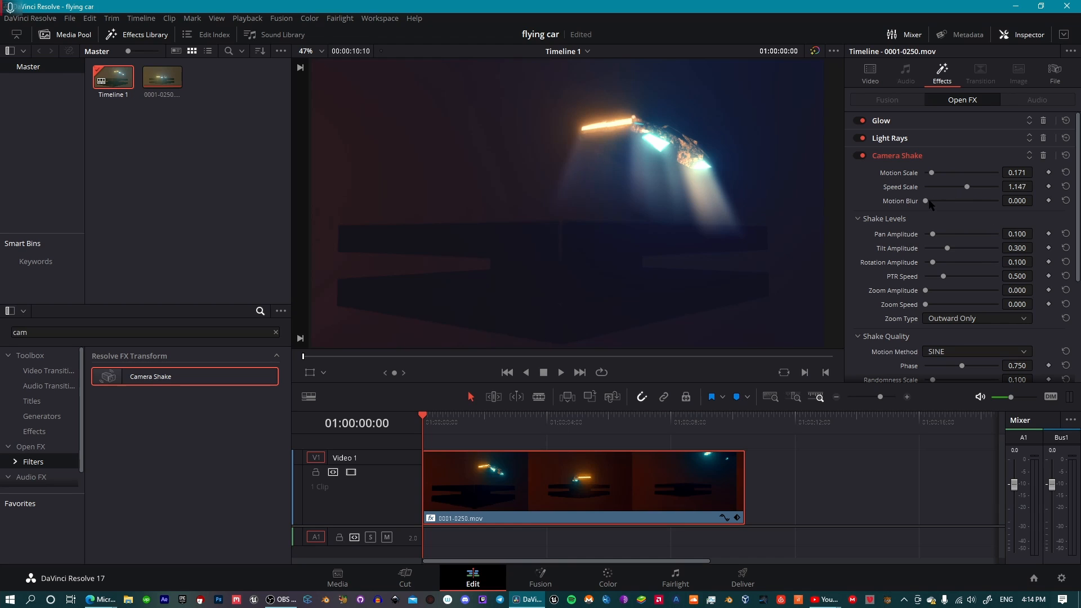
drag(940, 201, 947, 201)
click(561, 373)
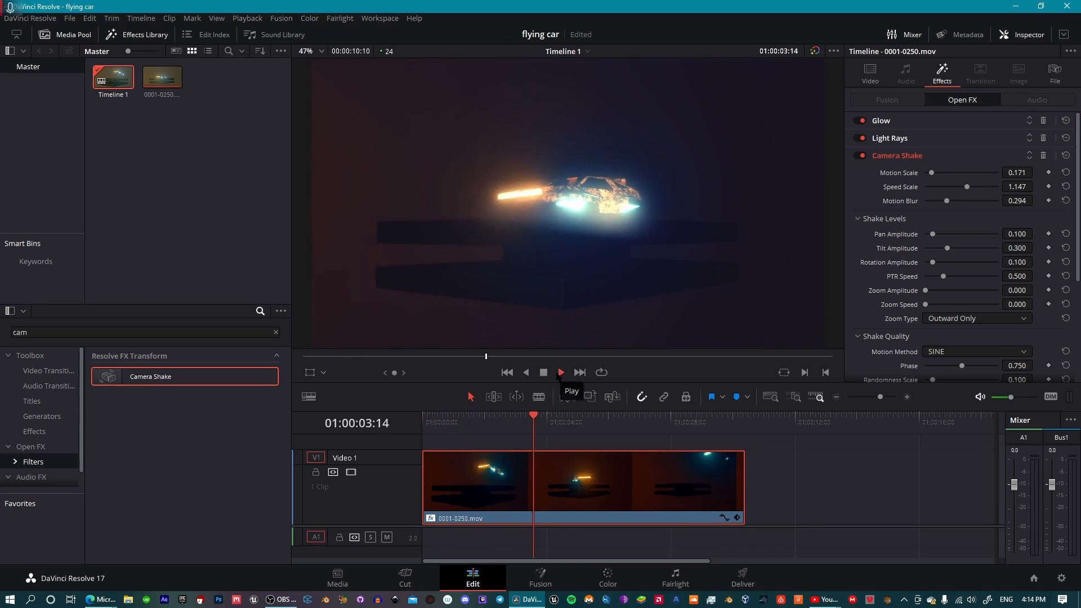
Lower the Camera Shake speed scale to 0.977, save the project and play the clip from its first frame
drag(967, 187, 961, 187)
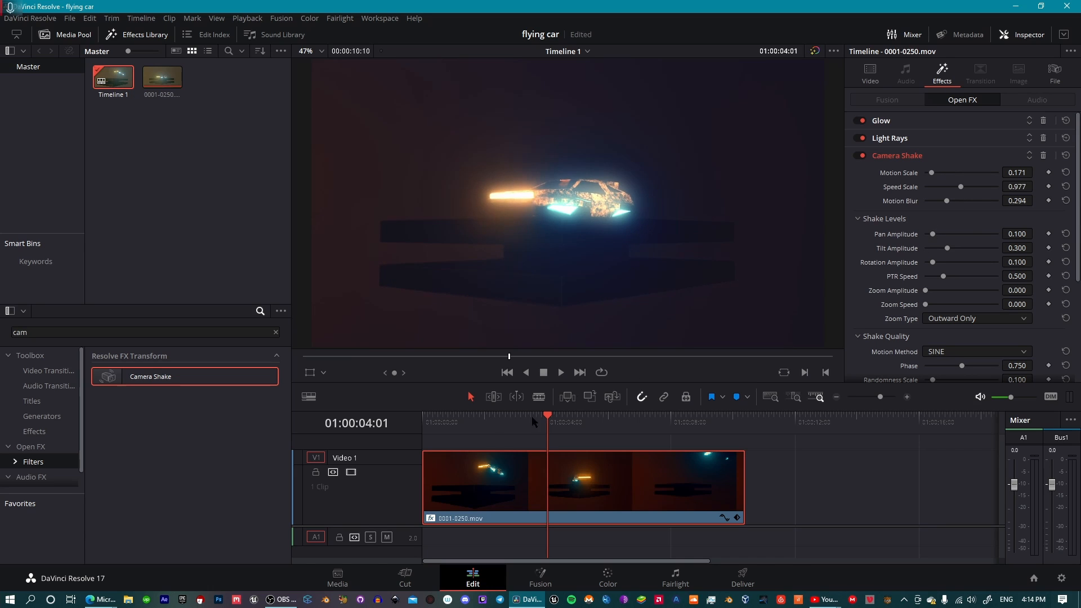
key(ctrl+s)
key(Home)
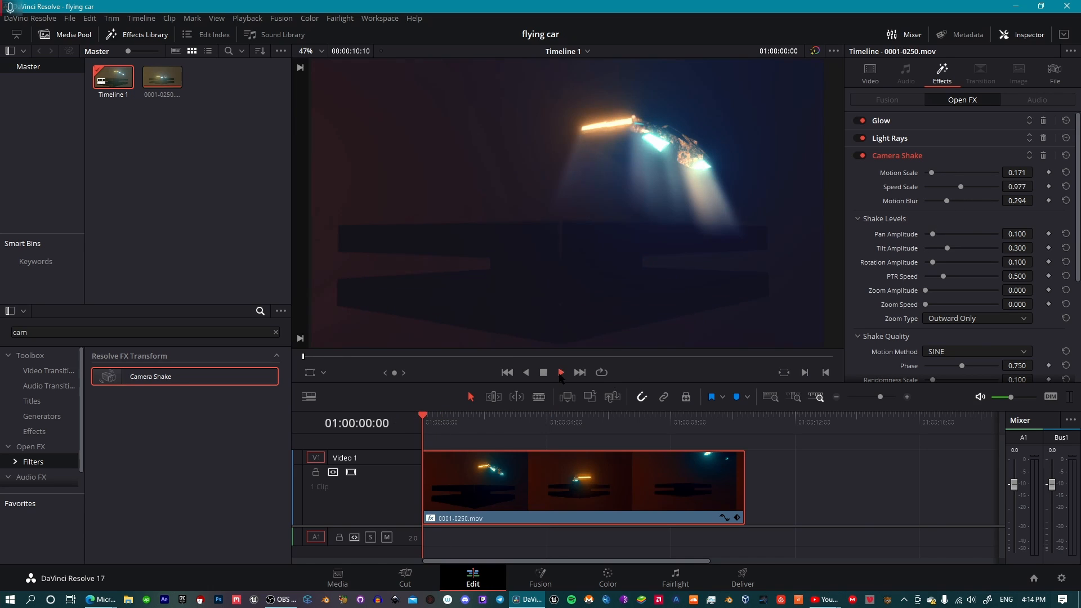
click(561, 372)
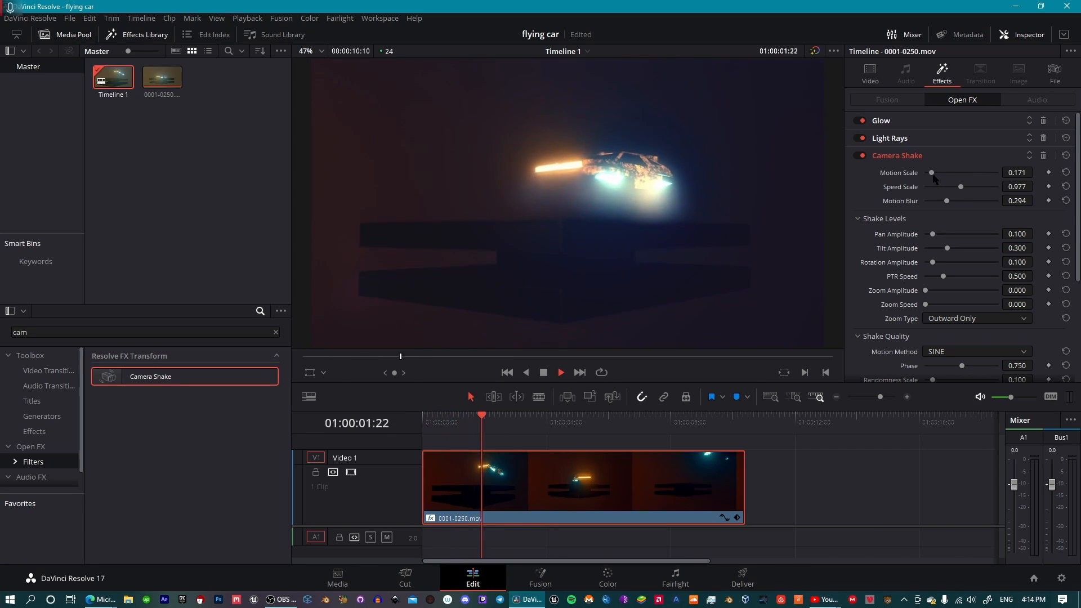
Raise the Camera Shake motion scale to 0.481 and keyframe motion scale, speed scale and motion blur at 01:00:08:01
drag(933, 176, 946, 178)
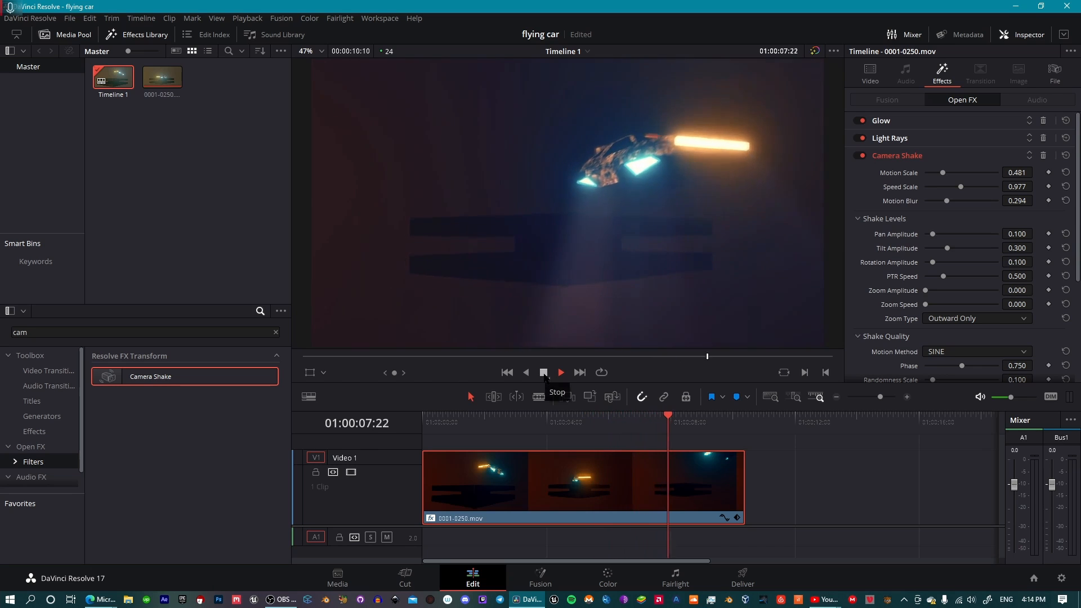
click(545, 374)
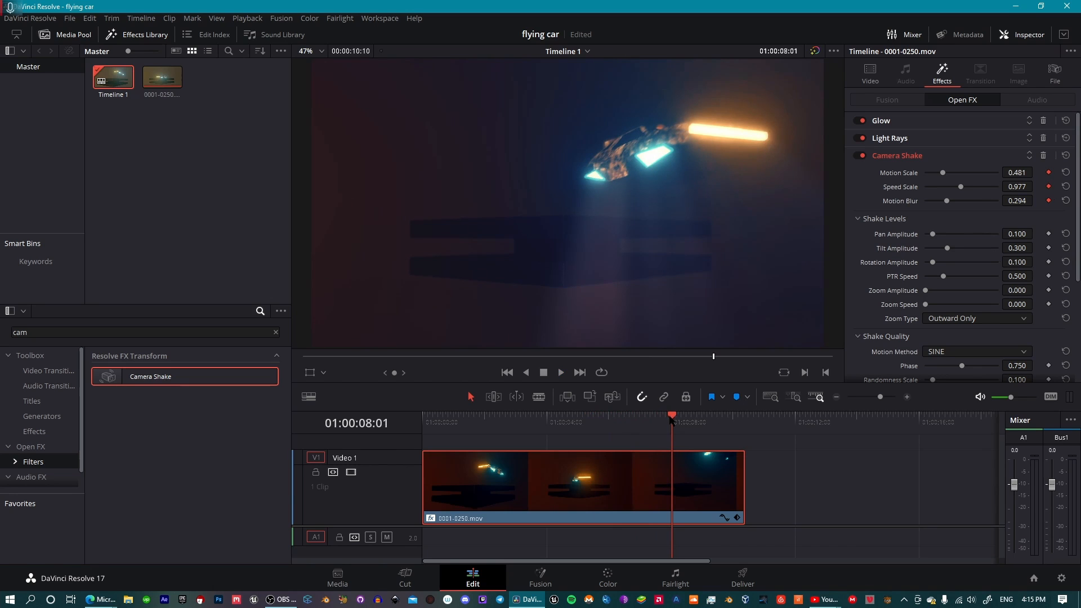
Keyframe Camera Shake at 01:00:08:22 with motion scale 1.380, speed scale 1.566 and motion blur 0.628, and play back that section
drag(671, 418, 699, 420)
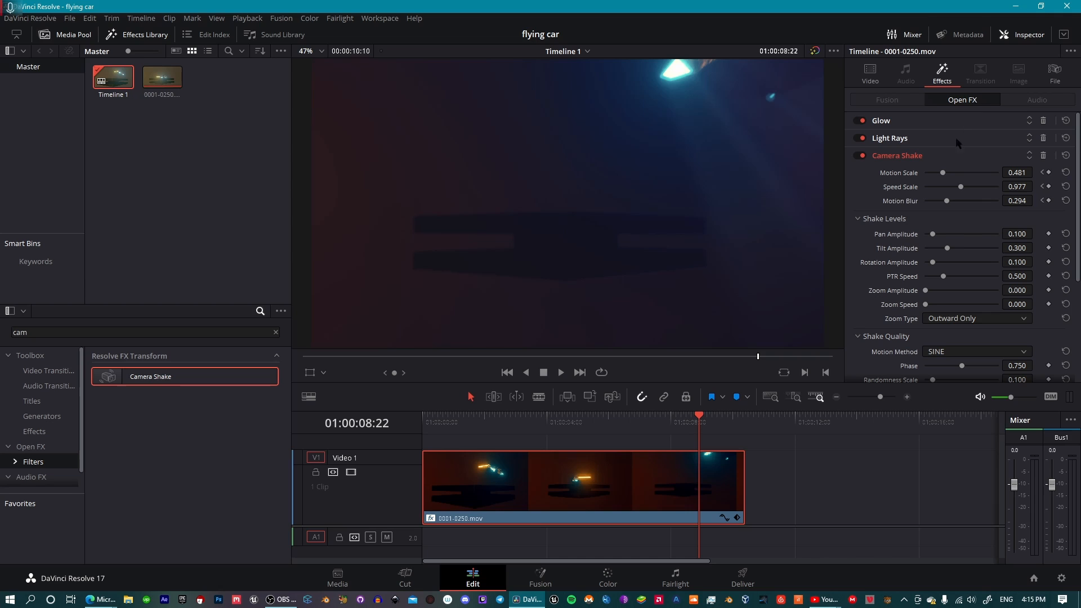
drag(944, 173, 971, 207)
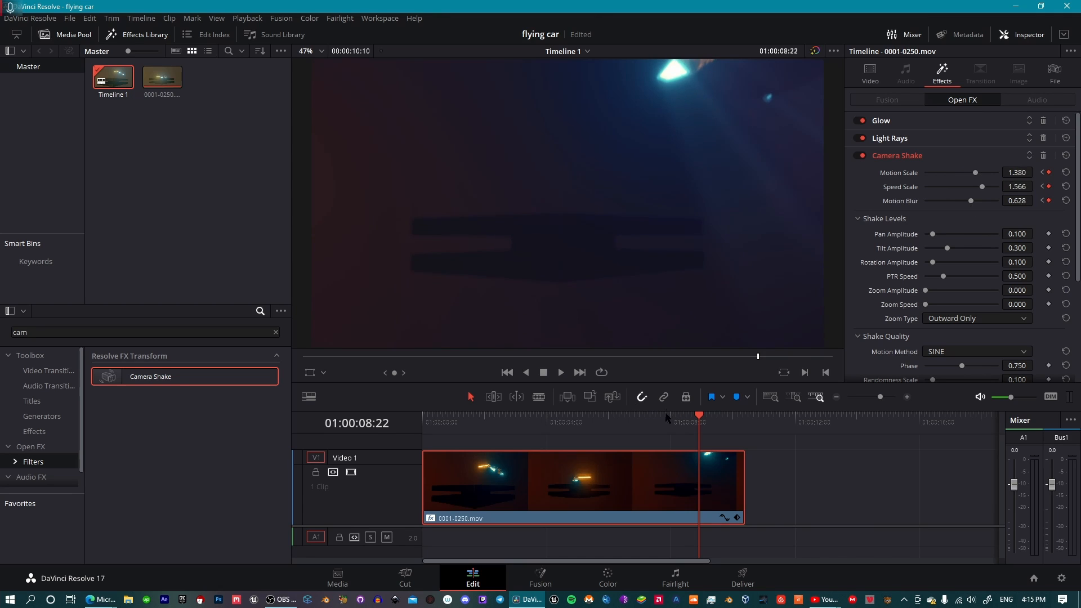
drag(667, 417, 580, 418)
click(562, 373)
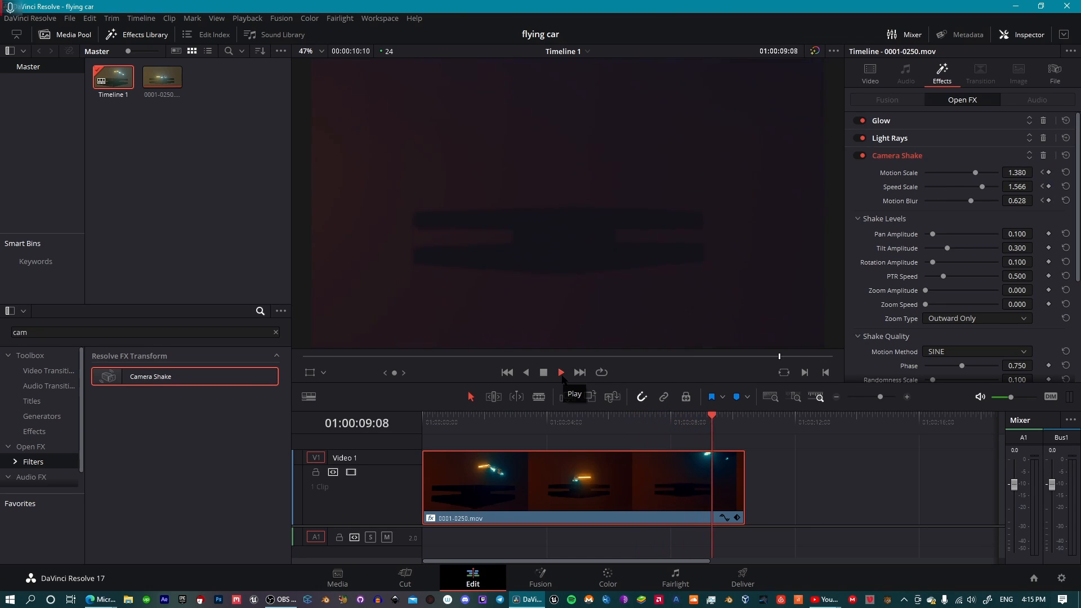
Keyframe Camera Shake at the clip's end, 01:00:10:10, with motion scale 0.620, speed scale 0.543 and motion blur 0.233, and replay from 01:00:05:19
mouse_move(746, 418)
mouse_down()
mouse_move(736, 419)
mouse_move(747, 421)
mouse_up()
click(735, 419)
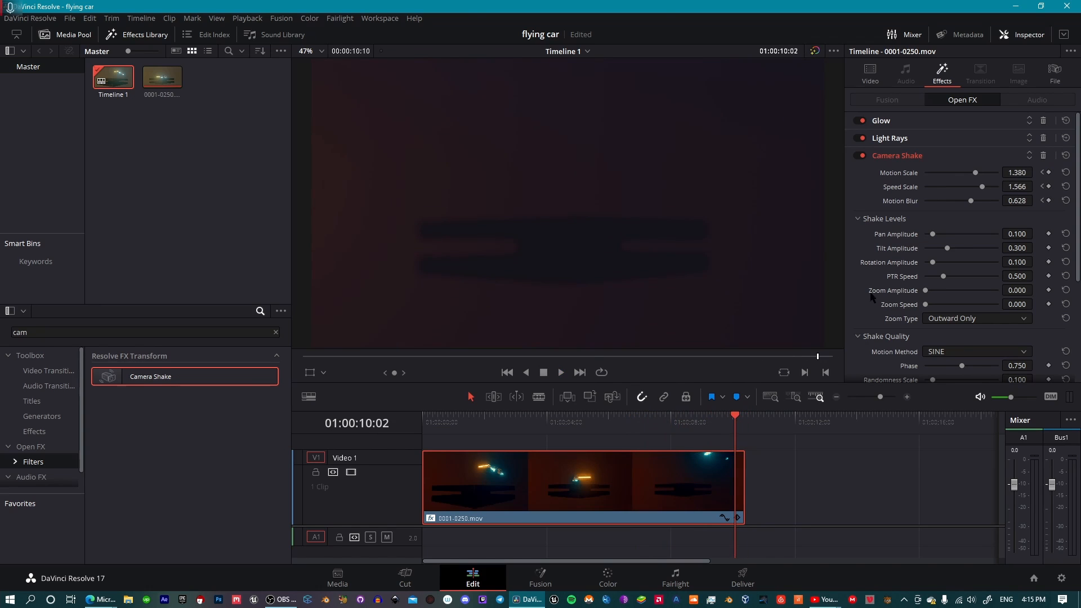
drag(736, 419, 746, 419)
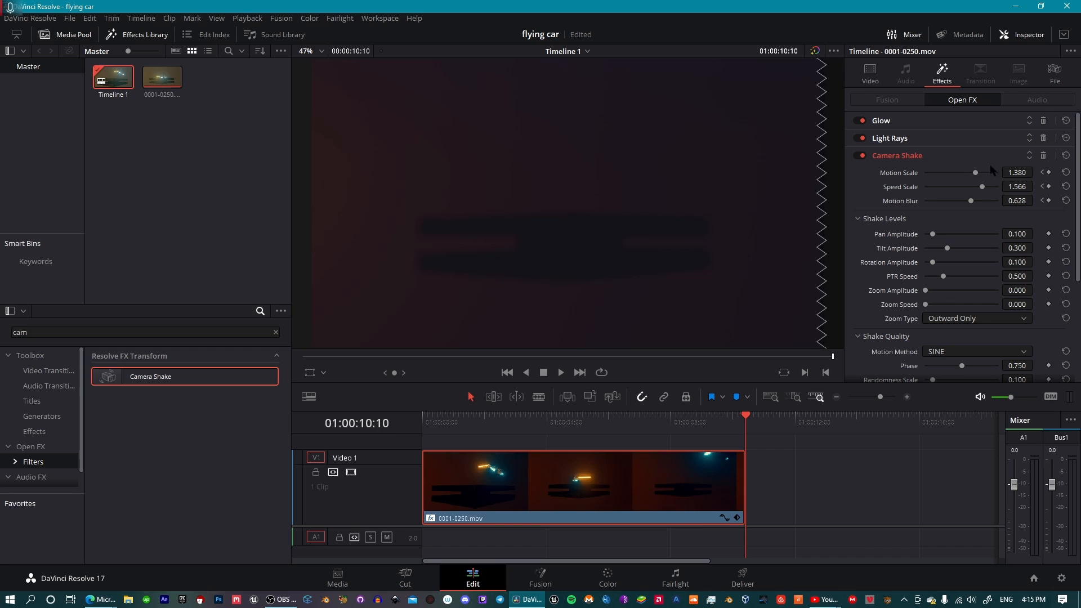
drag(971, 176, 950, 179)
drag(755, 418, 602, 420)
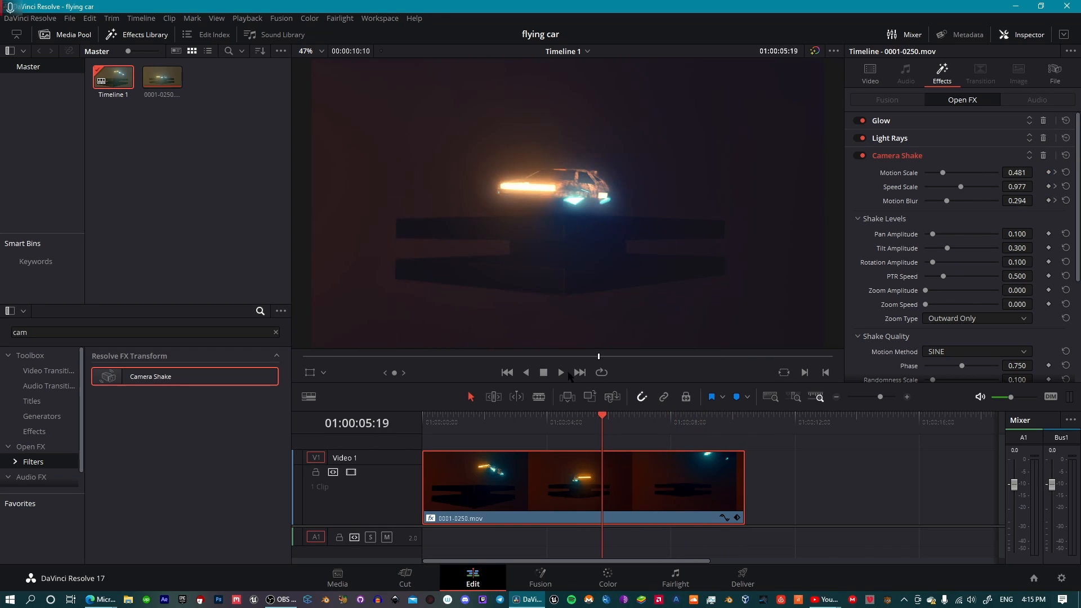
click(563, 373)
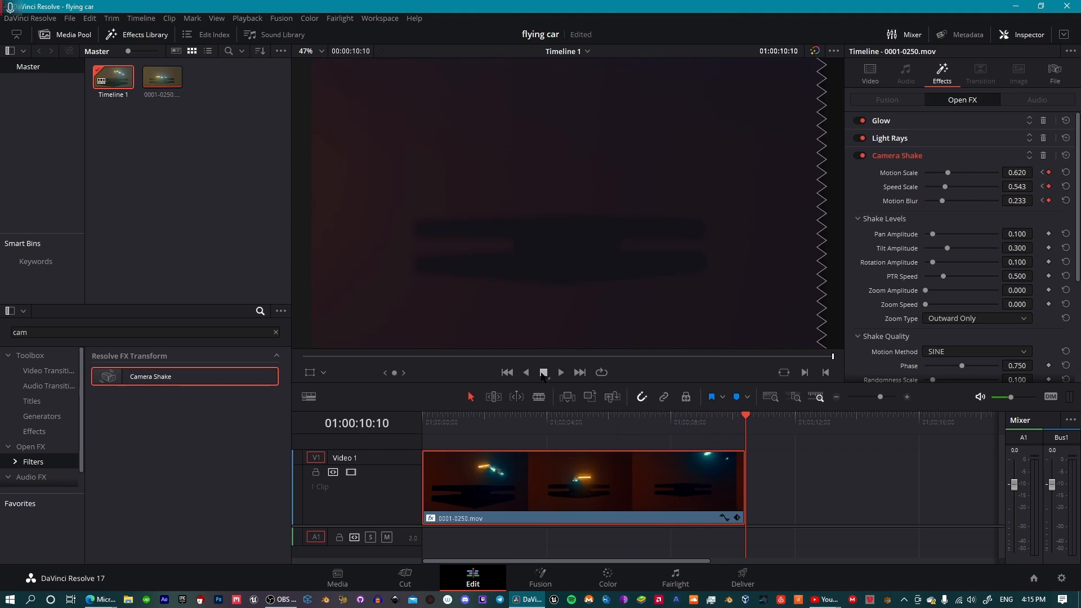
Play the whole graded clip from its first frame to review the effects, and return the playhead to 01:00:04:06
drag(698, 426, 423, 419)
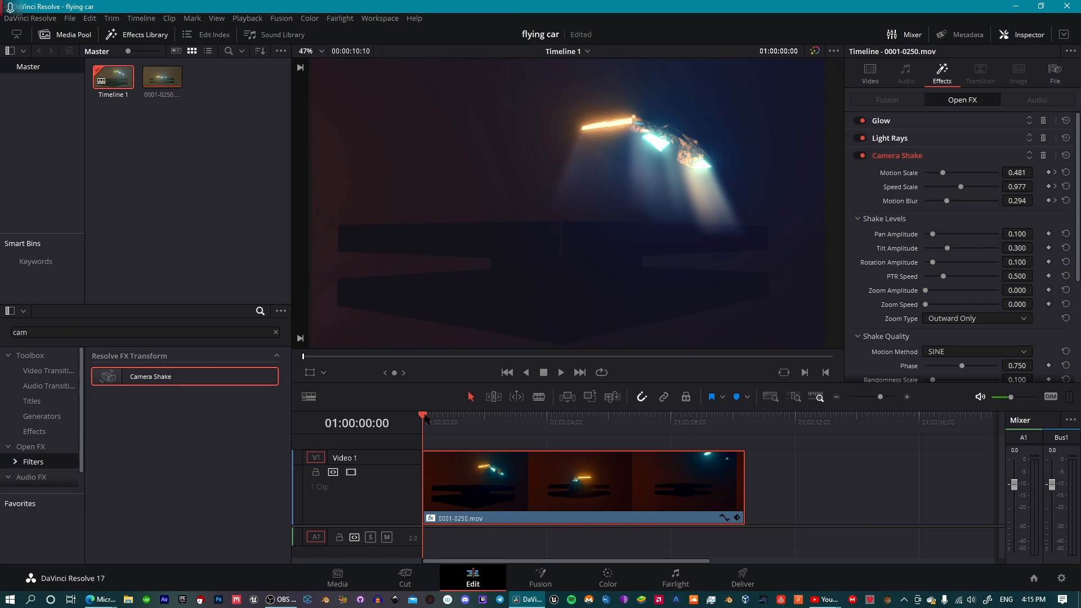
mouse_move(425, 420)
mouse_down()
mouse_move(557, 415)
mouse_move(420, 420)
mouse_up()
click(564, 376)
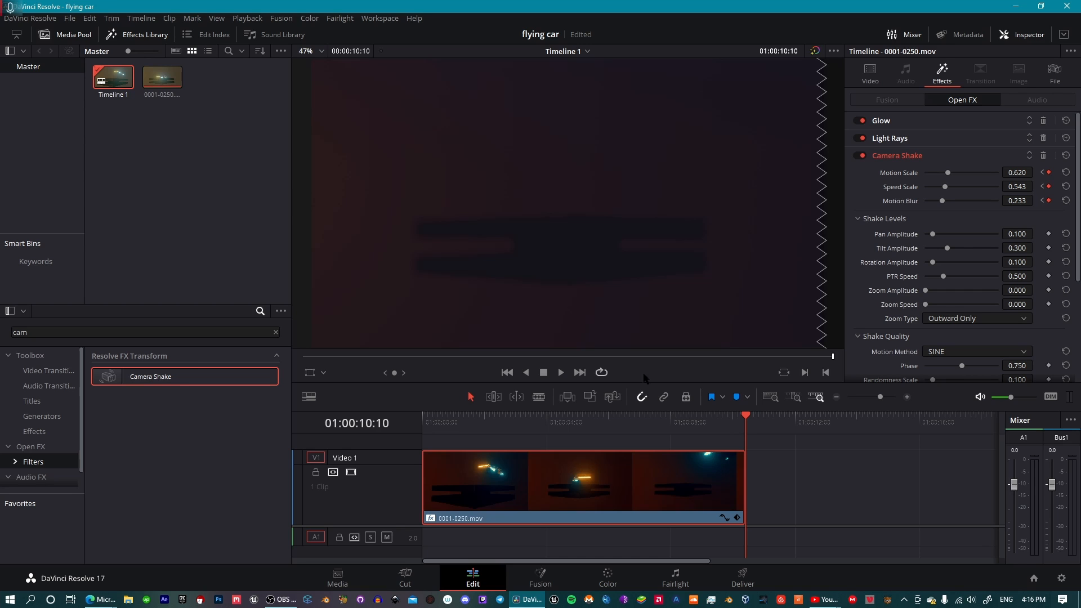
drag(607, 427, 555, 444)
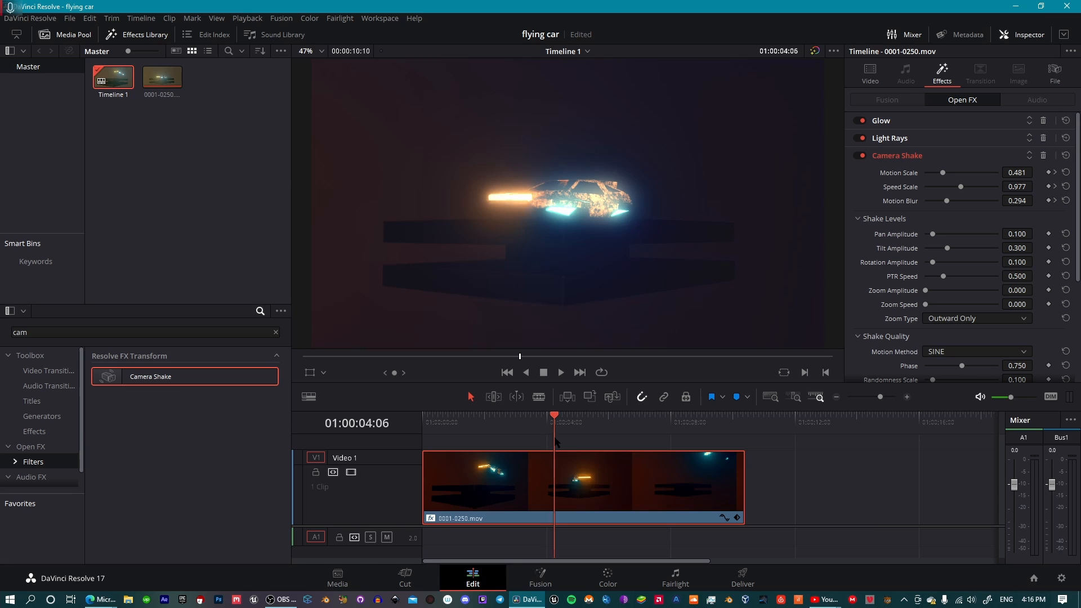